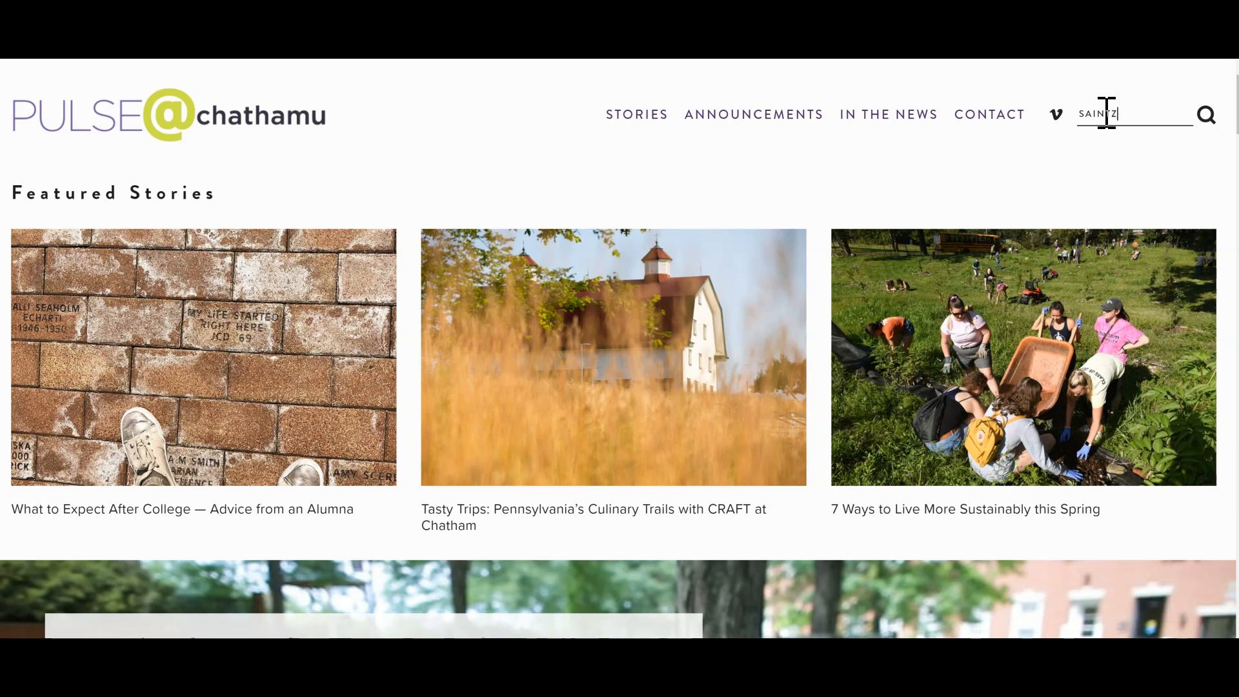
Step: Search the site for the alumna's surname and open the story about creating a more sustainable company
key("Return")
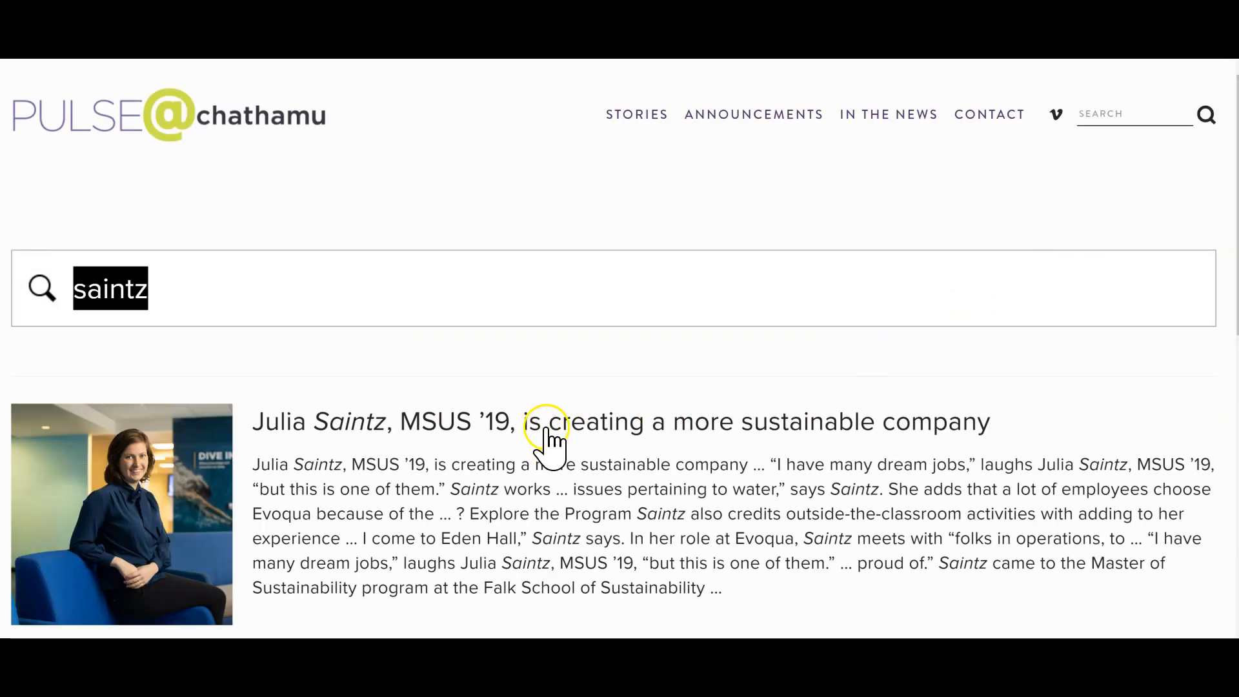
left_click(547, 429)
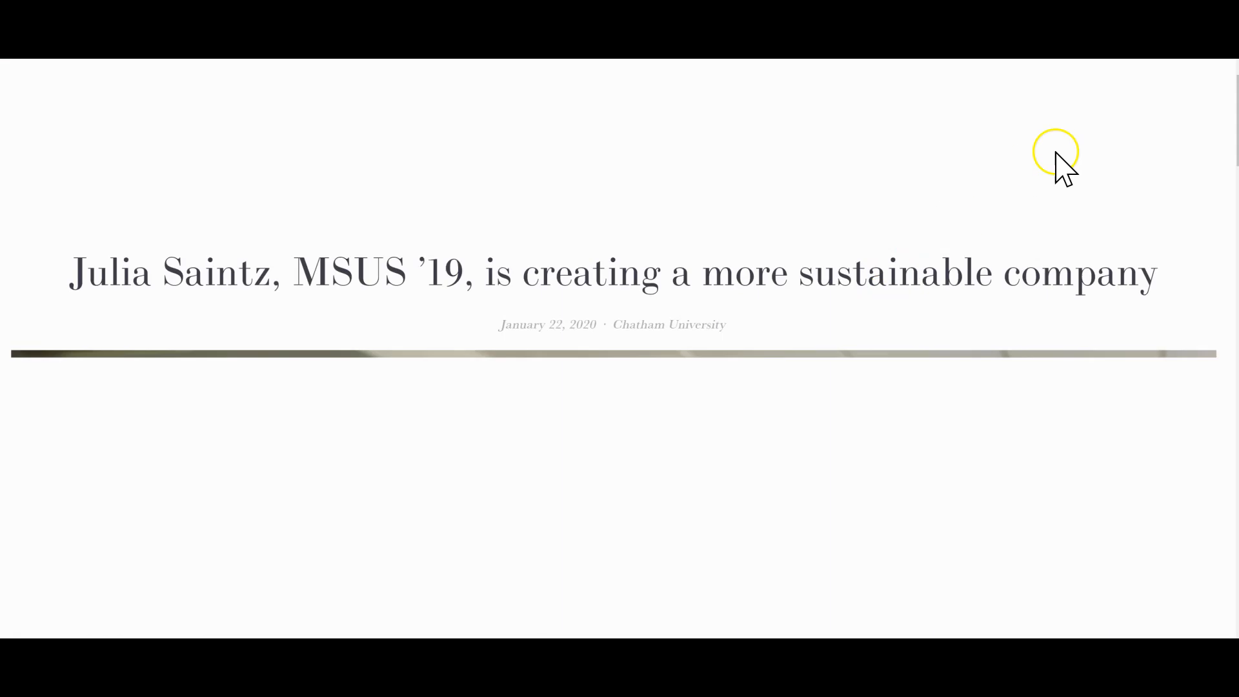
scroll(614, 348, "down", 20)
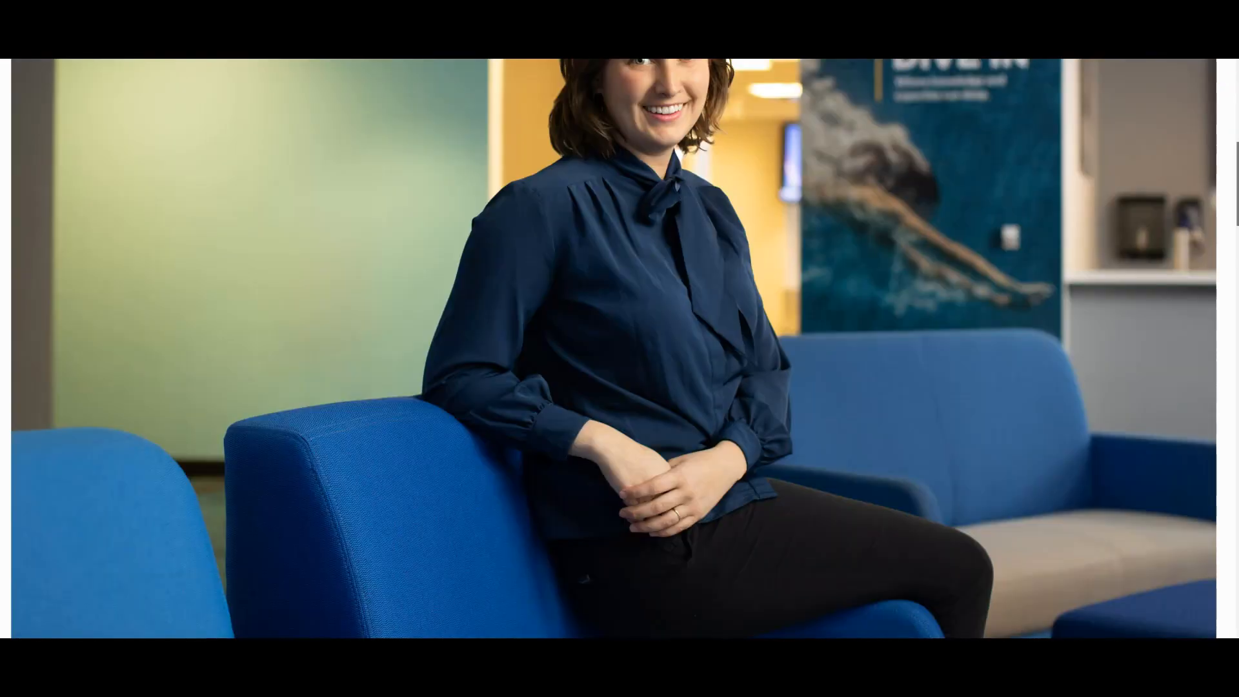
scroll(614, 349, "down", 7)
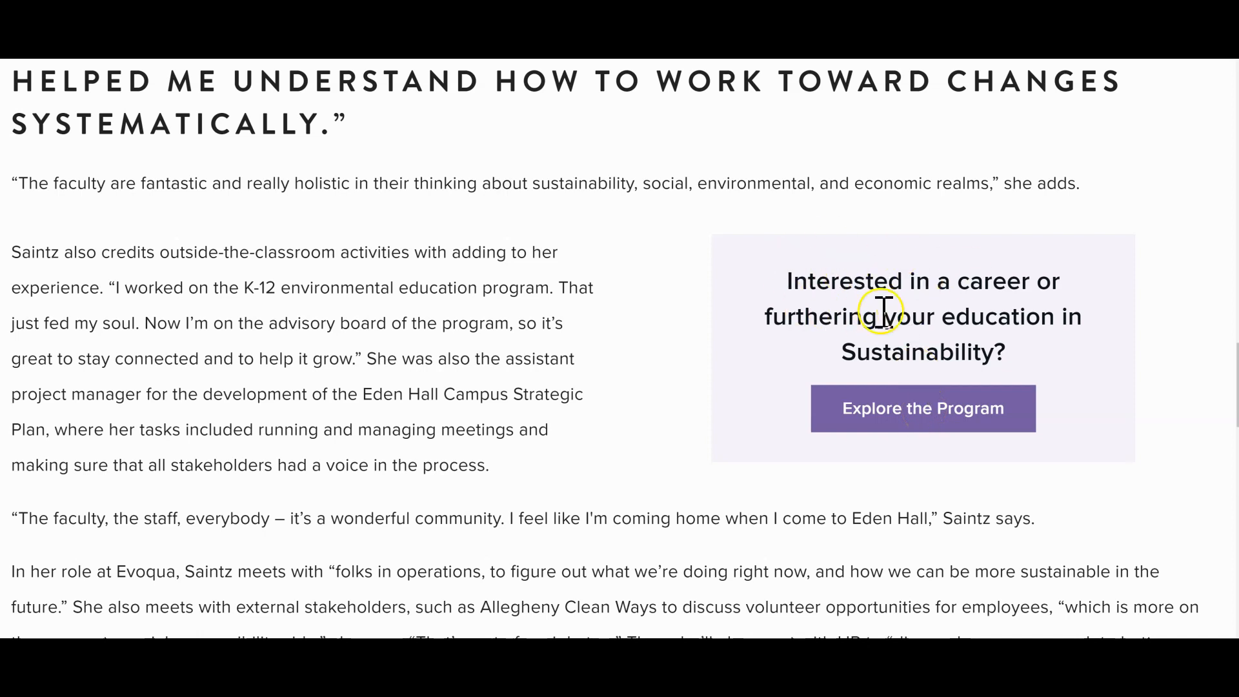
Step: Open the pop-up form from the article's sustainability ad, examine its name and email fields, and close it
left_click(949, 405)
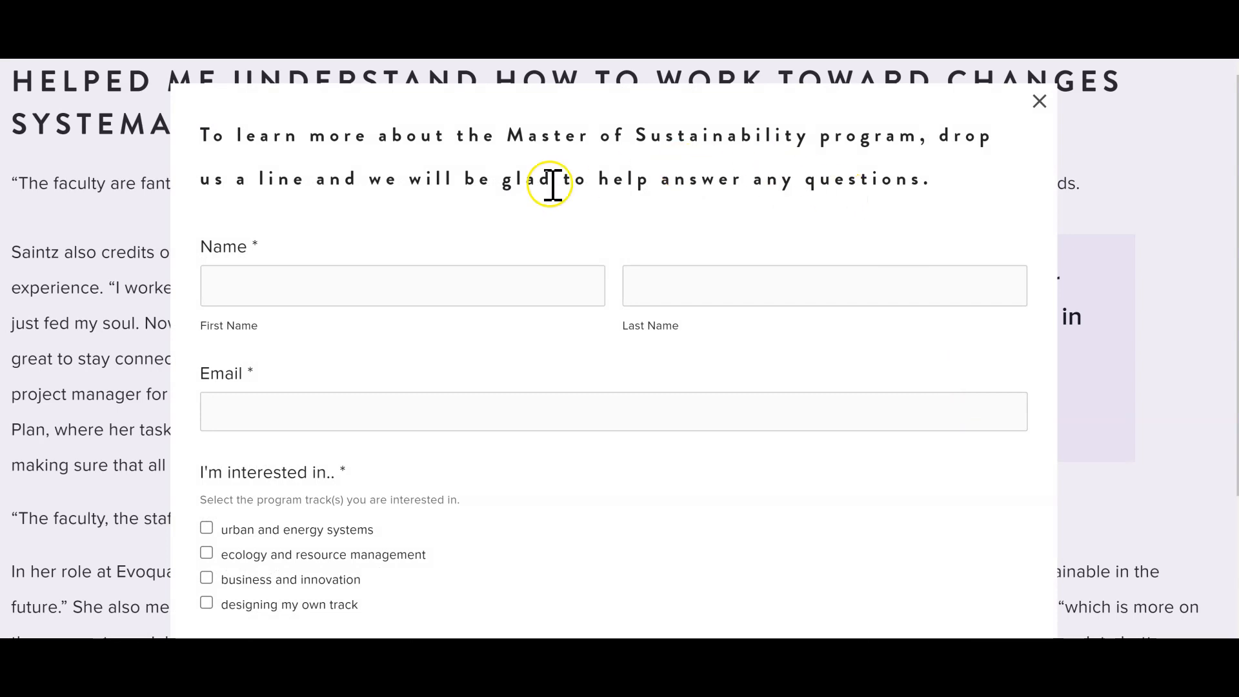
left_click(478, 274)
left_click(502, 256)
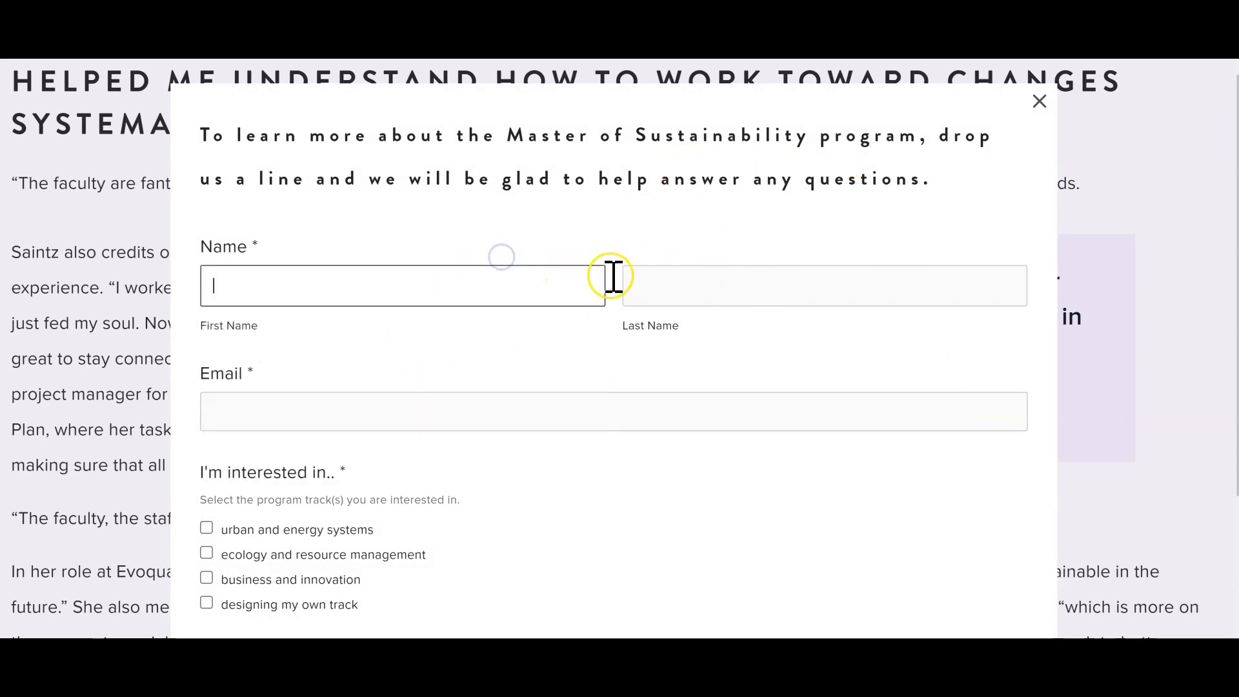
left_click(431, 619)
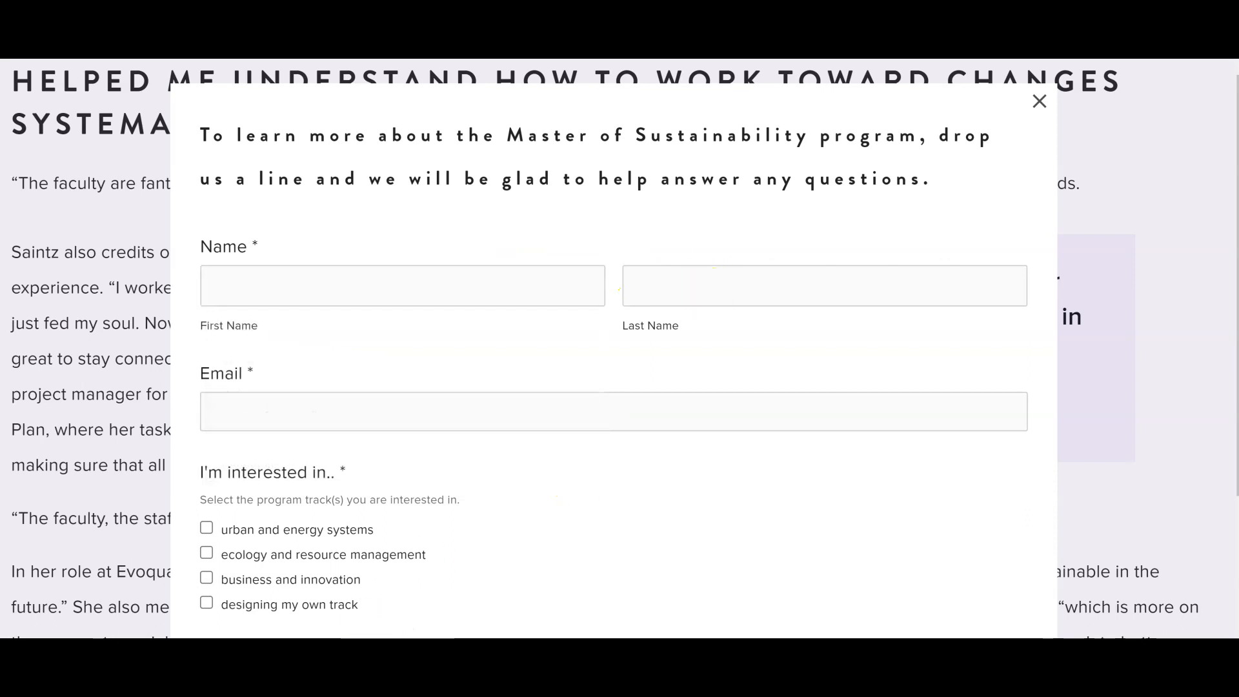
left_click(642, 259)
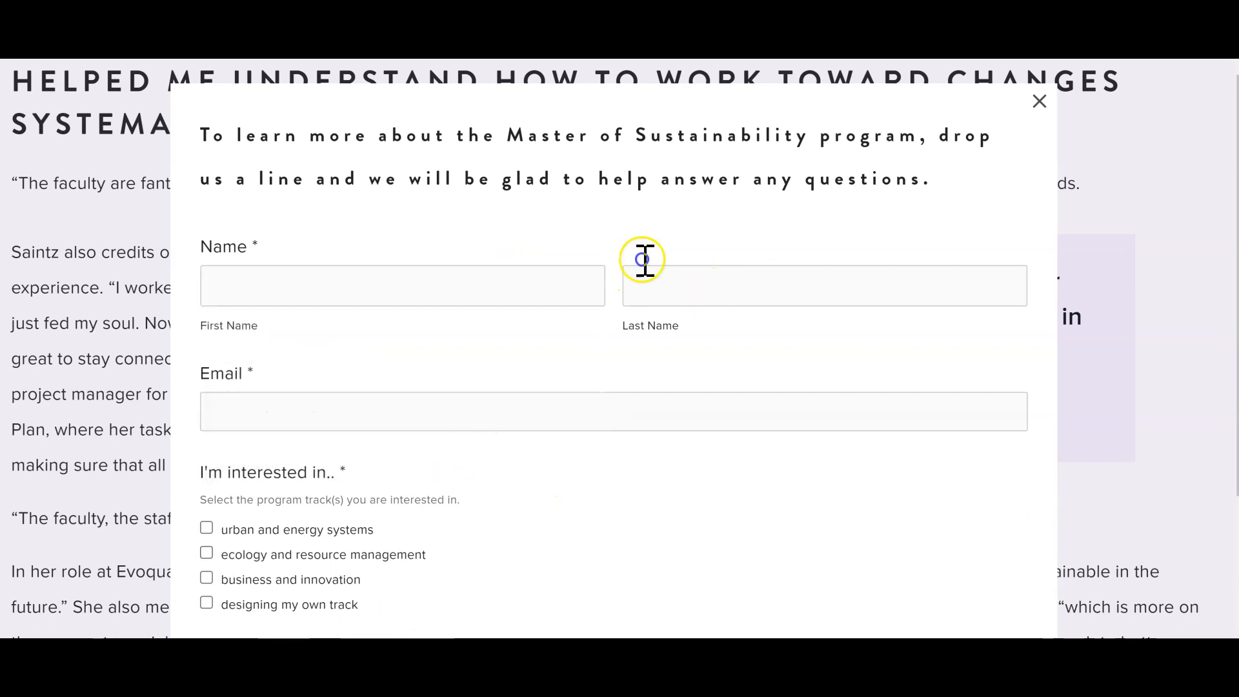
left_click(1038, 103)
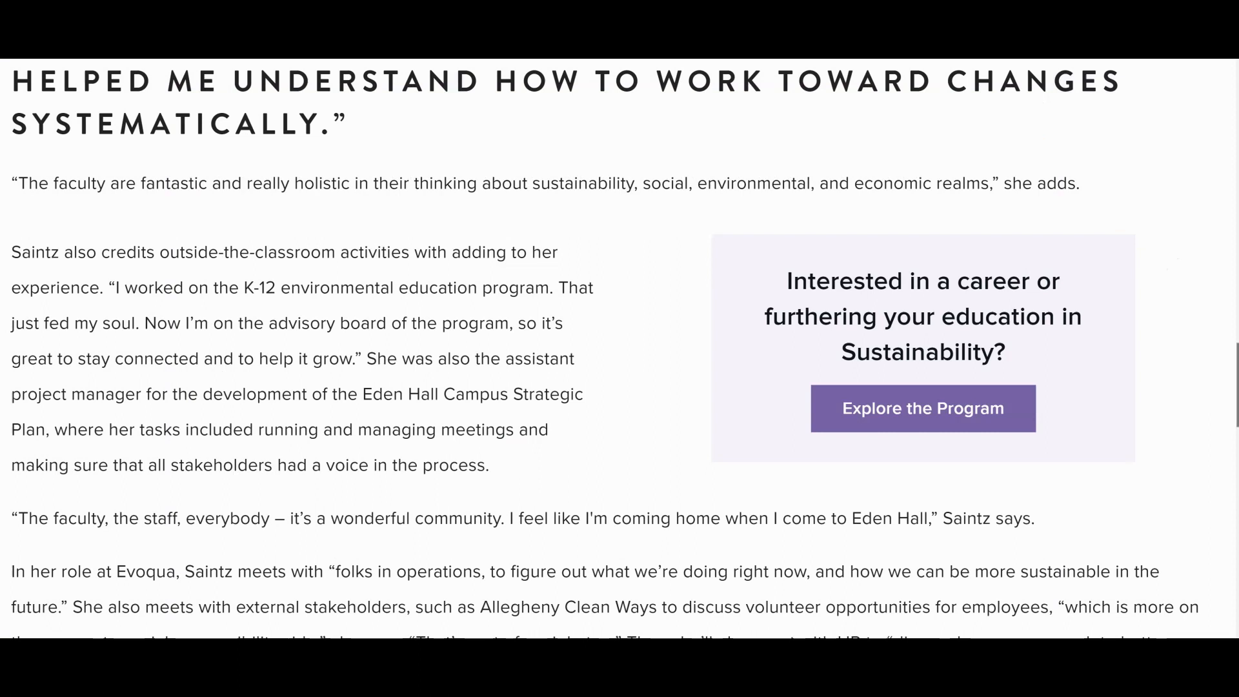
left_click_drag(1237, 382, 1229, 356)
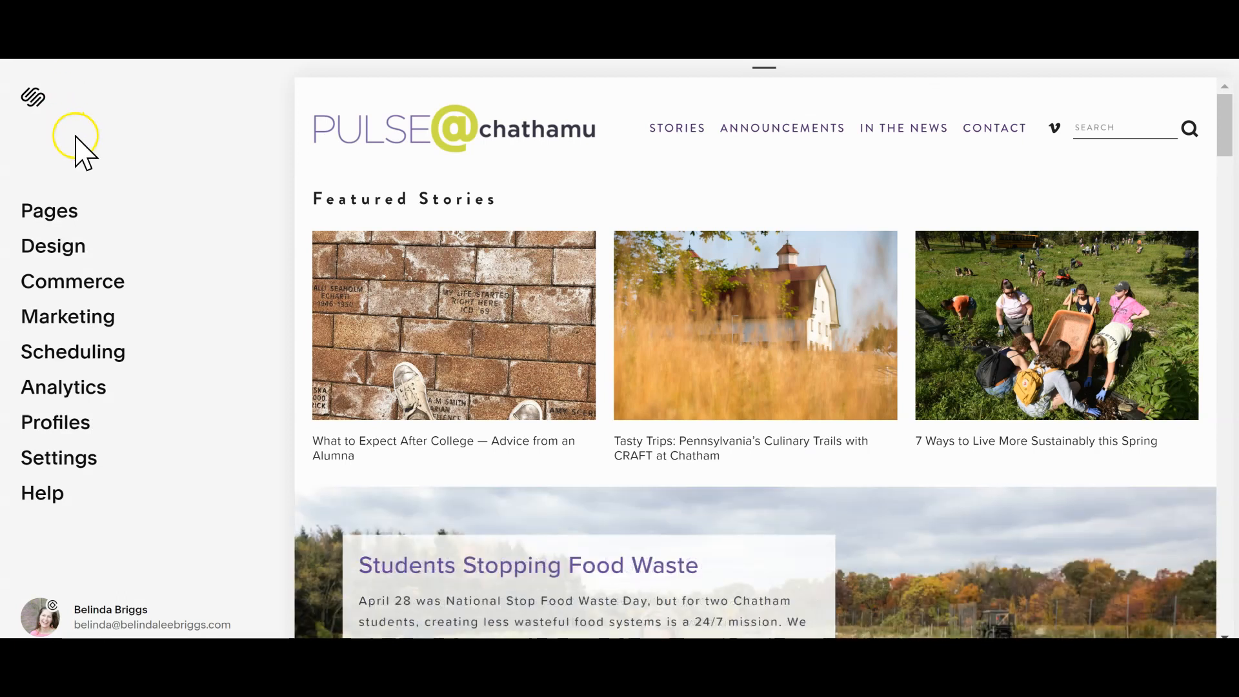
Step: Switch to the Squarespace site editor and open the Ad Code + Instructions page among the unlinked pages
left_click(69, 217)
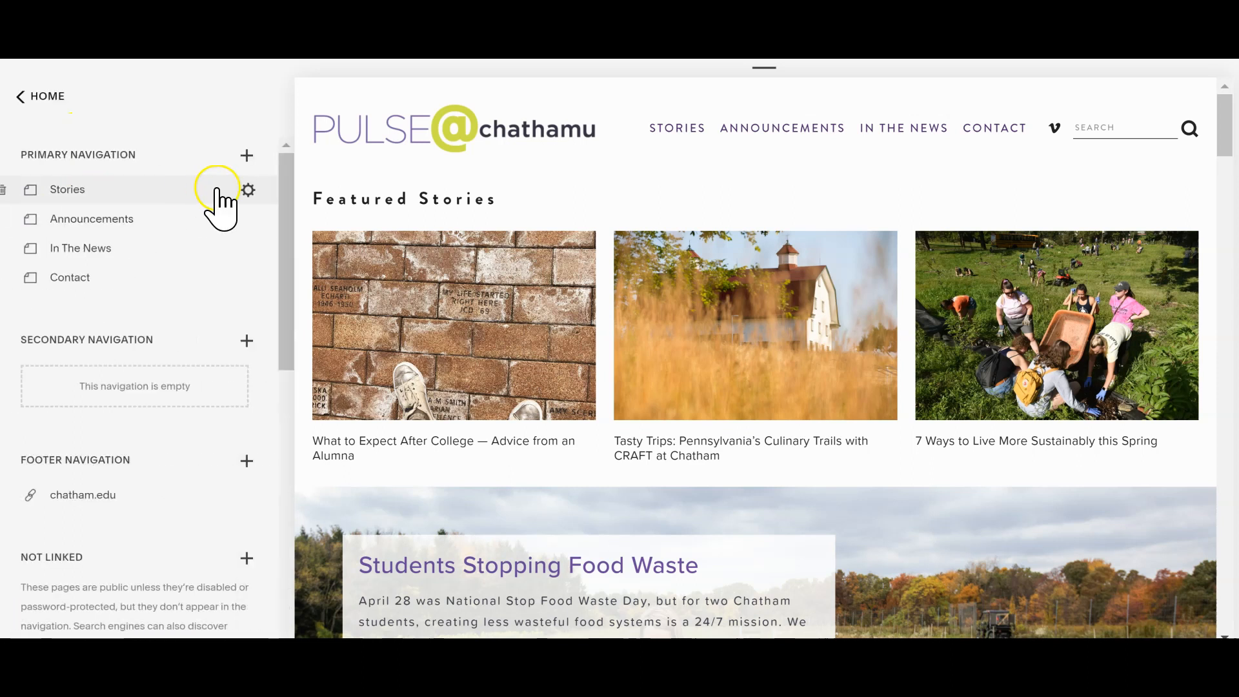
left_click_drag(284, 174, 272, 477)
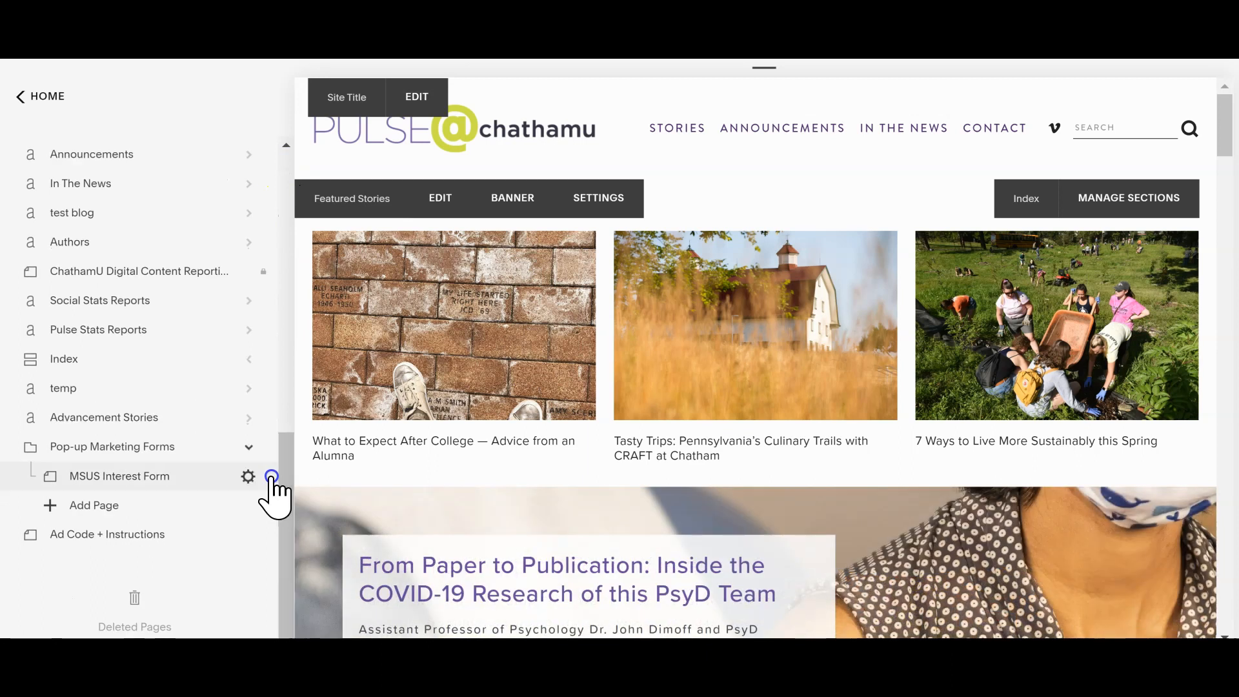
left_click(30, 540)
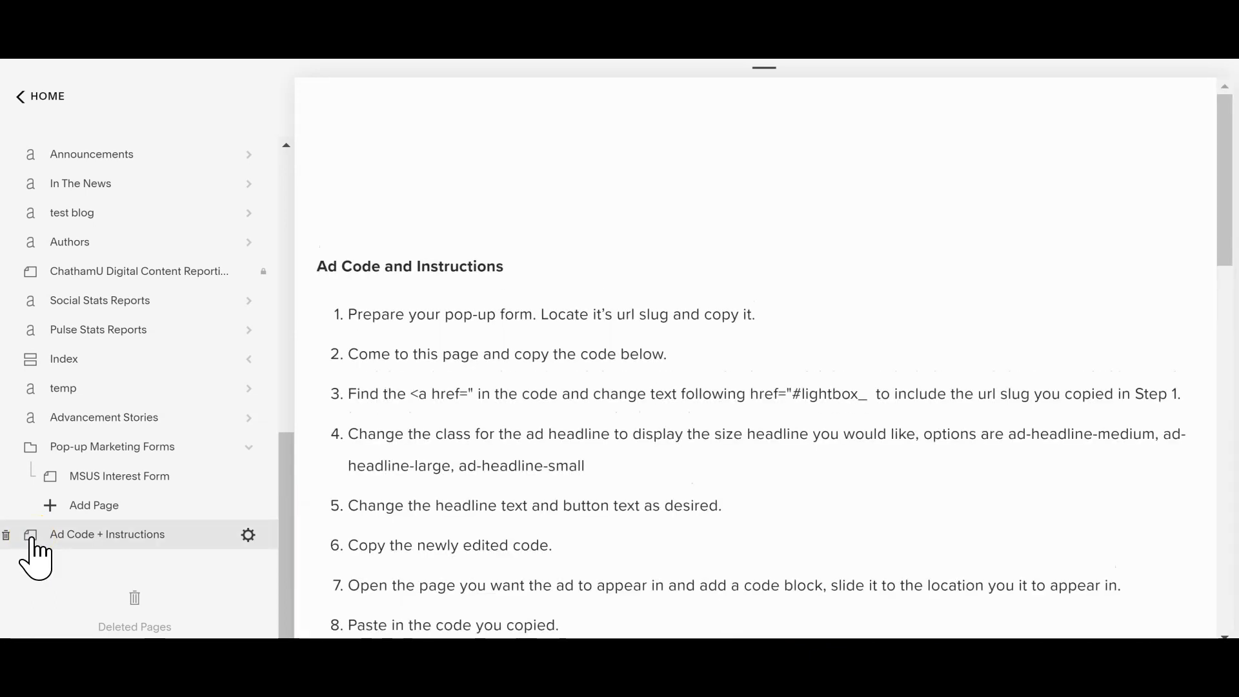
left_click(67, 537)
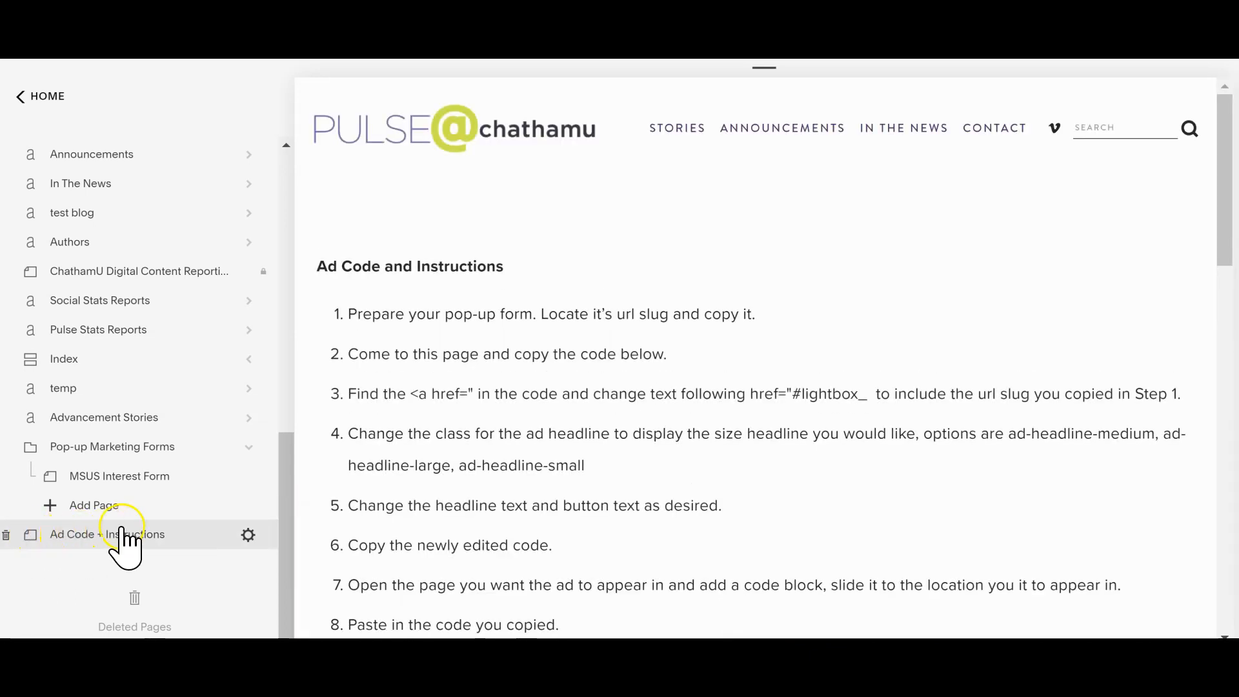
mouse_move(354, 465)
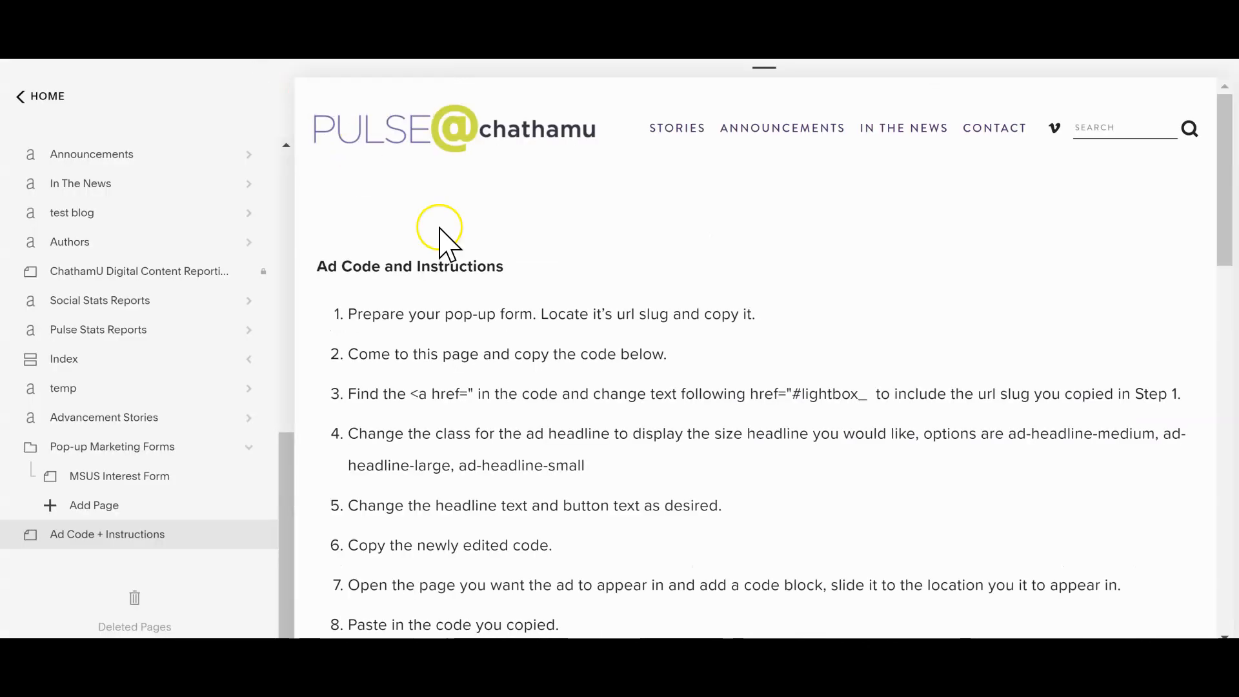
mouse_move(713, 312)
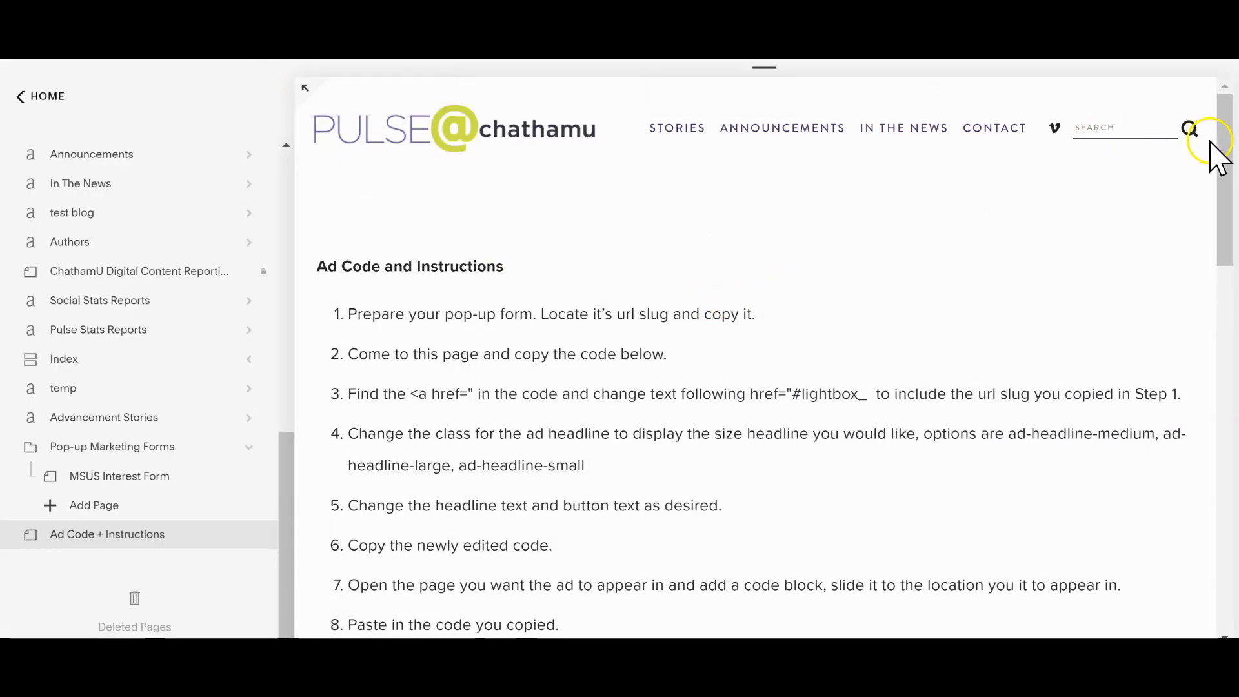
Step: Read through the numbered ad instructions and the Promo Lightbox code that follows them
left_click_drag(1223, 142, 1231, 168)
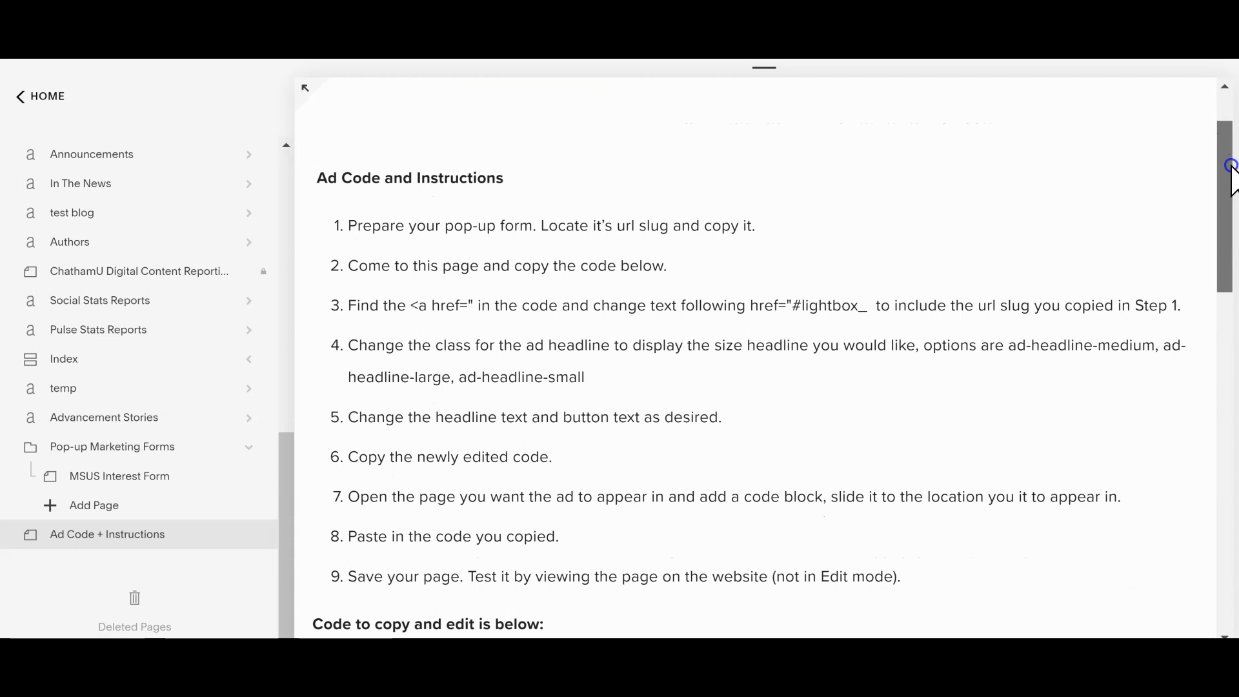
left_click_drag(1231, 169, 1232, 185)
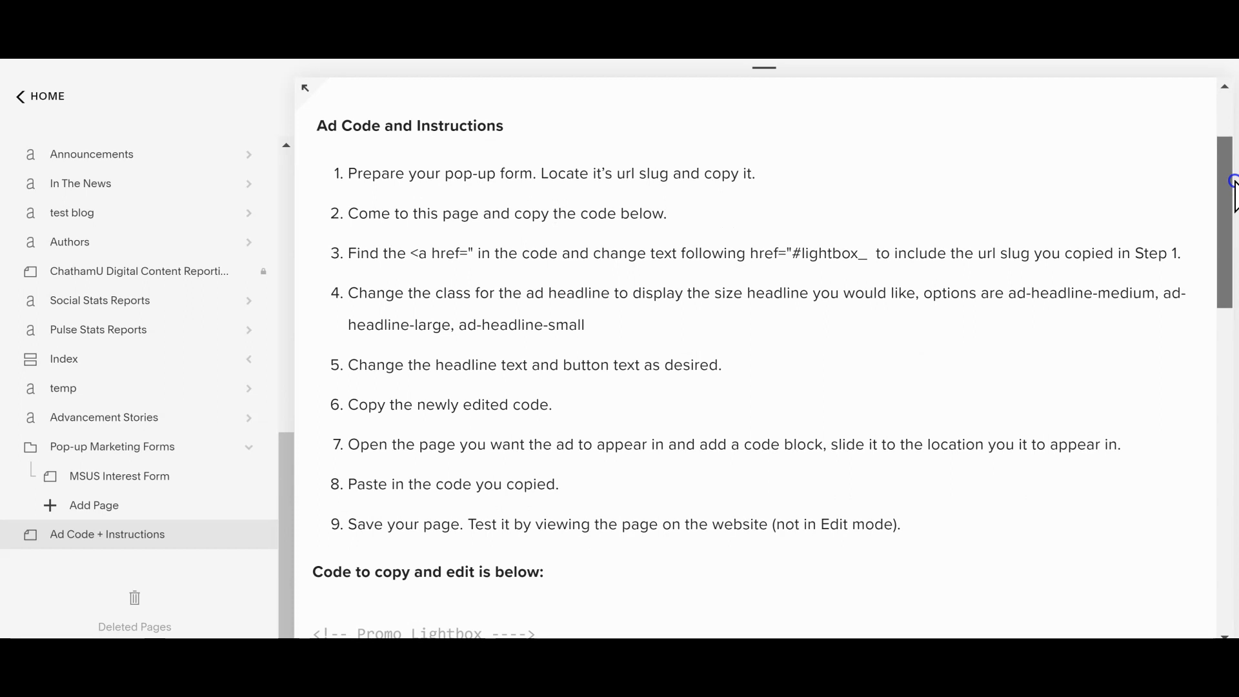
left_click_drag(1232, 183, 1232, 319)
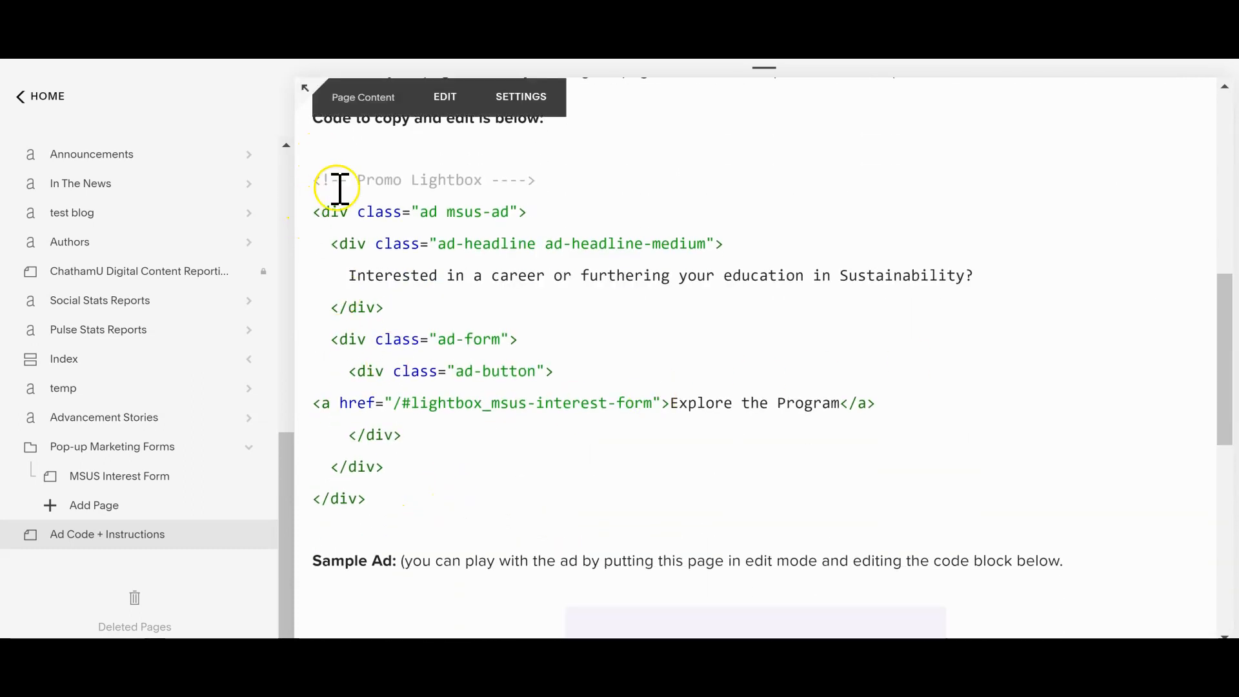
left_click_drag(1225, 354, 1225, 357)
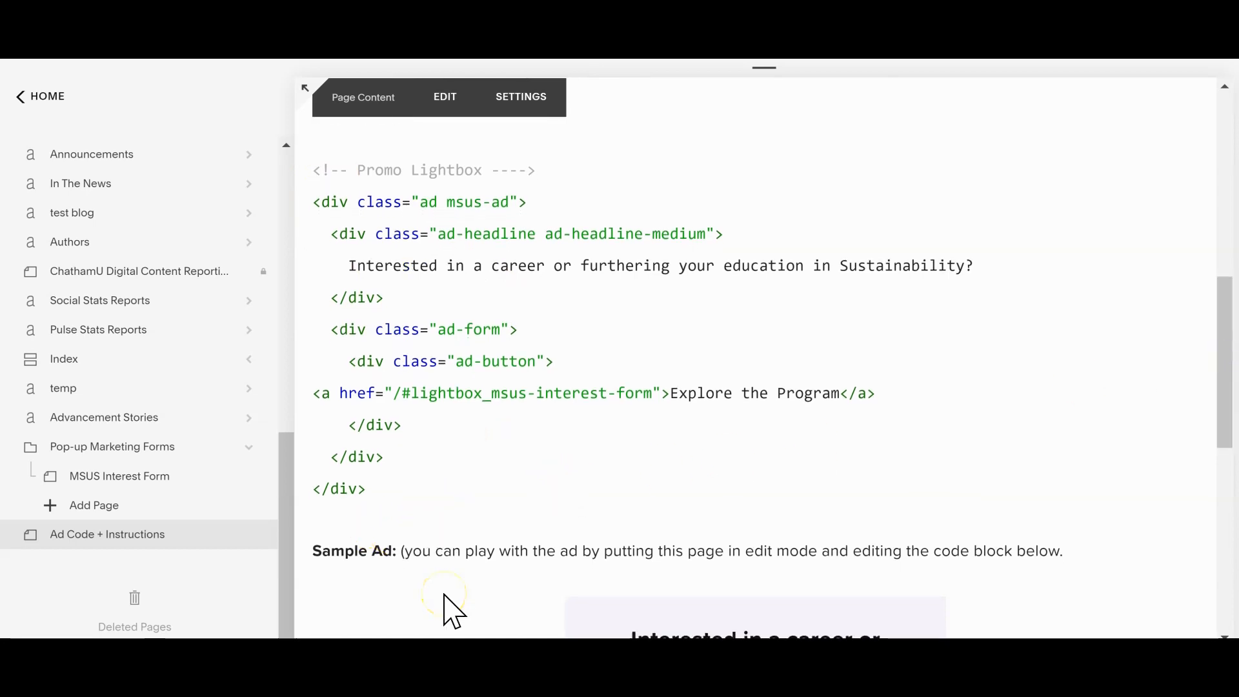
left_click_drag(1231, 291, 1171, 160)
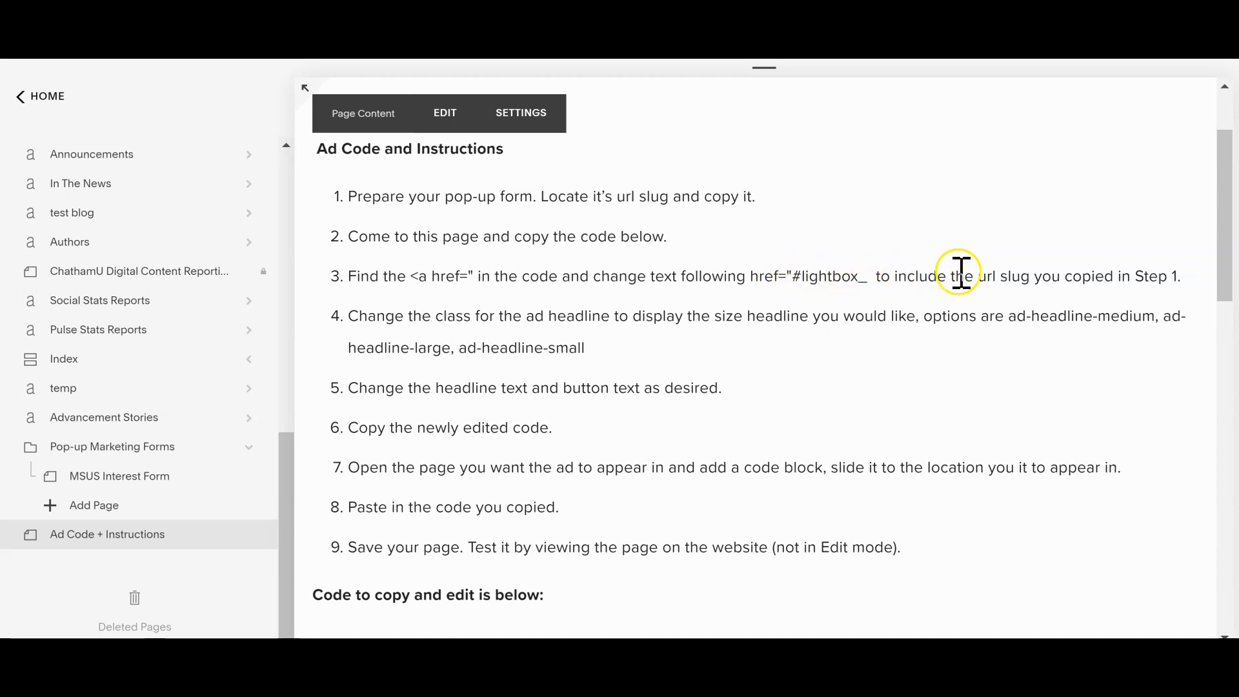
Step: Examine the form's URL slug msus-interest-form and the ad-headline-medium size class in the Promo Lightbox code
left_click_drag(1228, 242, 1229, 390)
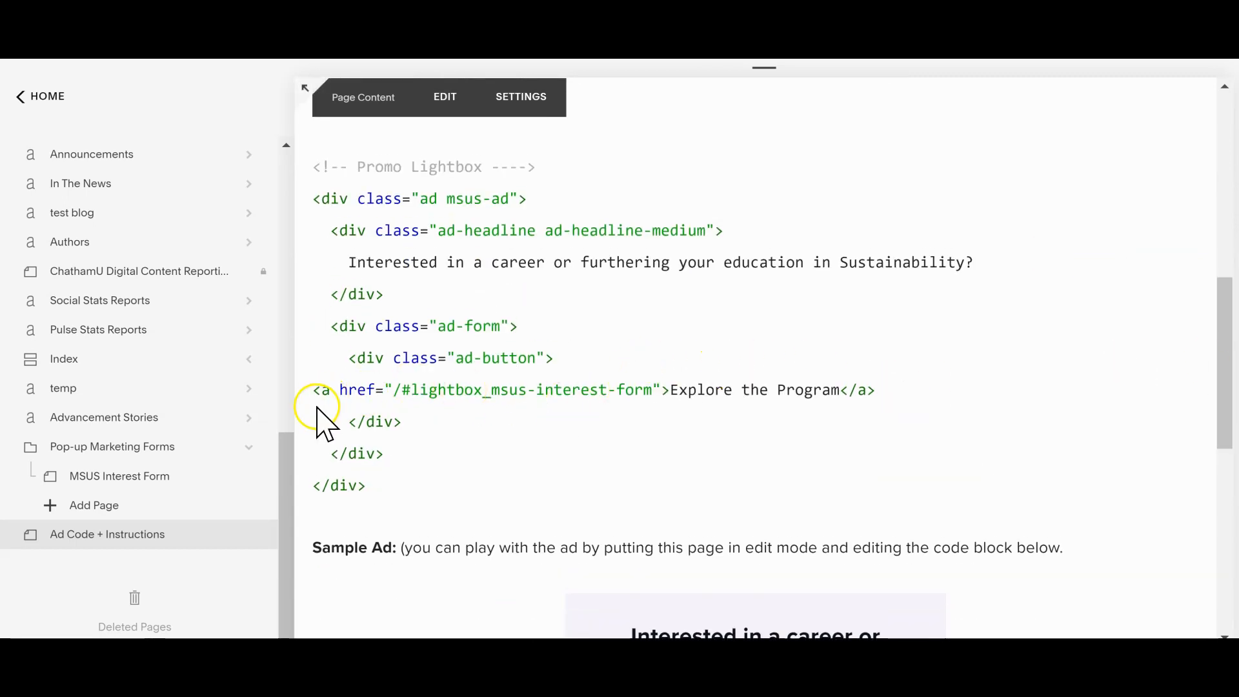
left_click_drag(494, 389, 655, 389)
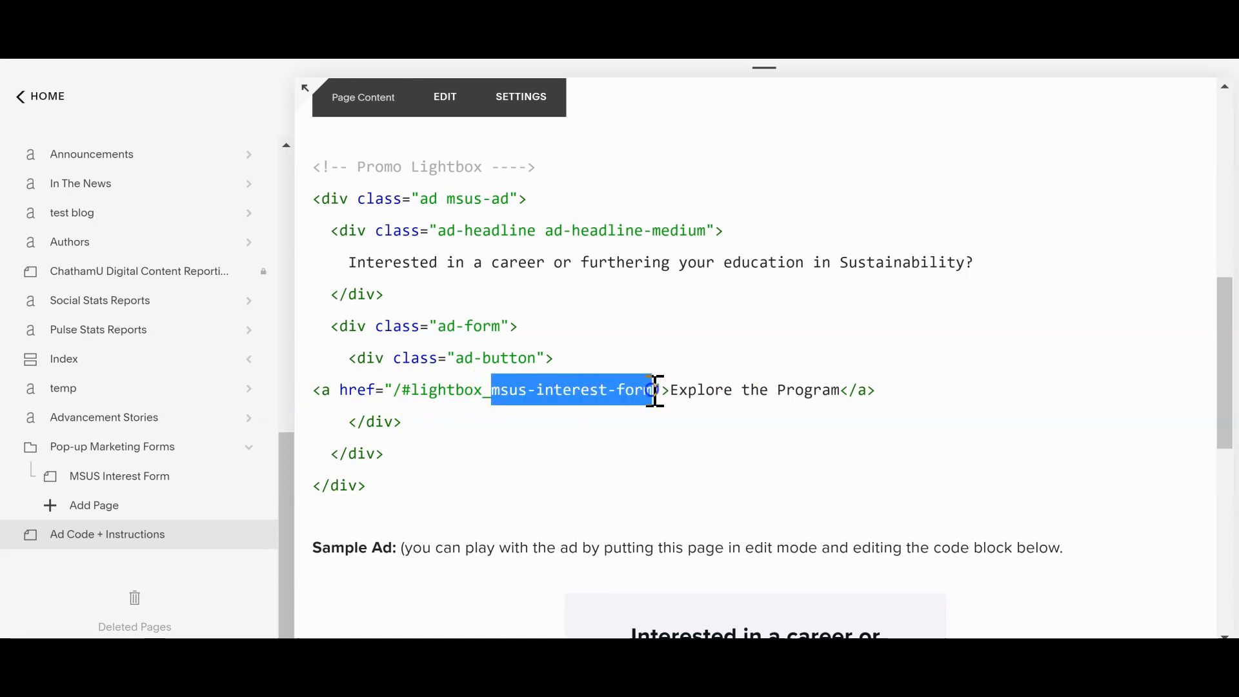
left_click(1229, 311)
left_click_drag(1229, 311, 1208, 204)
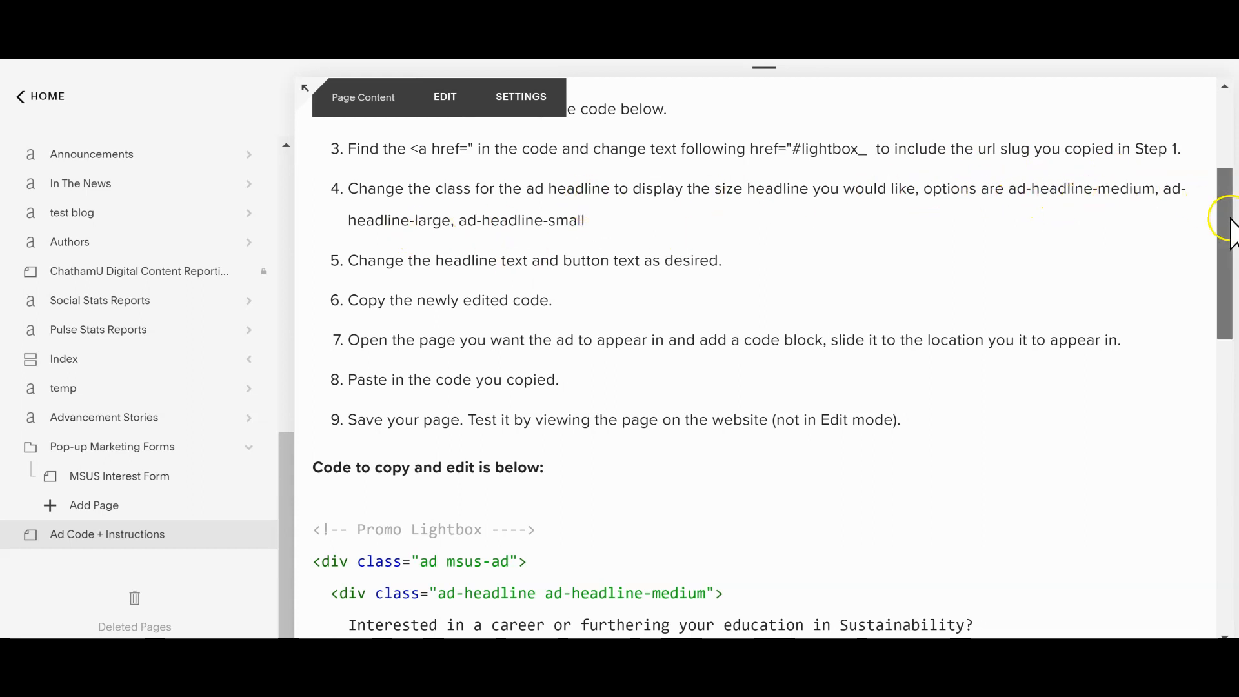
left_click_drag(1224, 200, 1224, 256)
left_click_drag(715, 411, 549, 416)
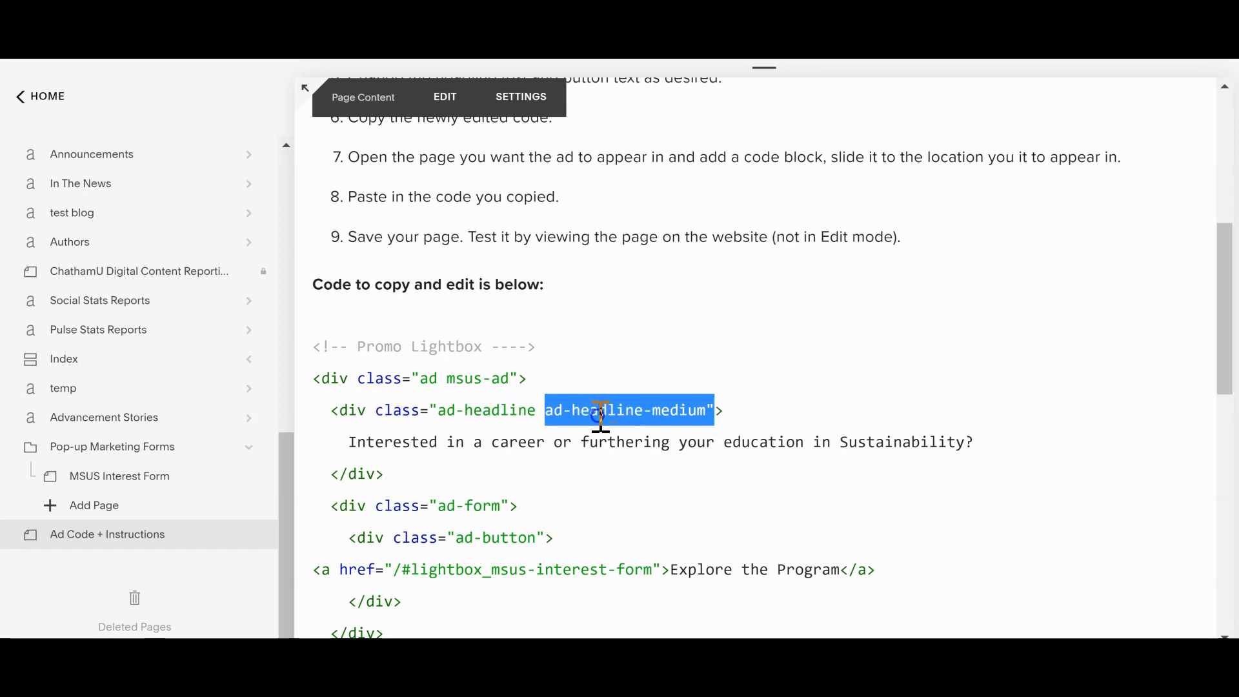
double_click(680, 403)
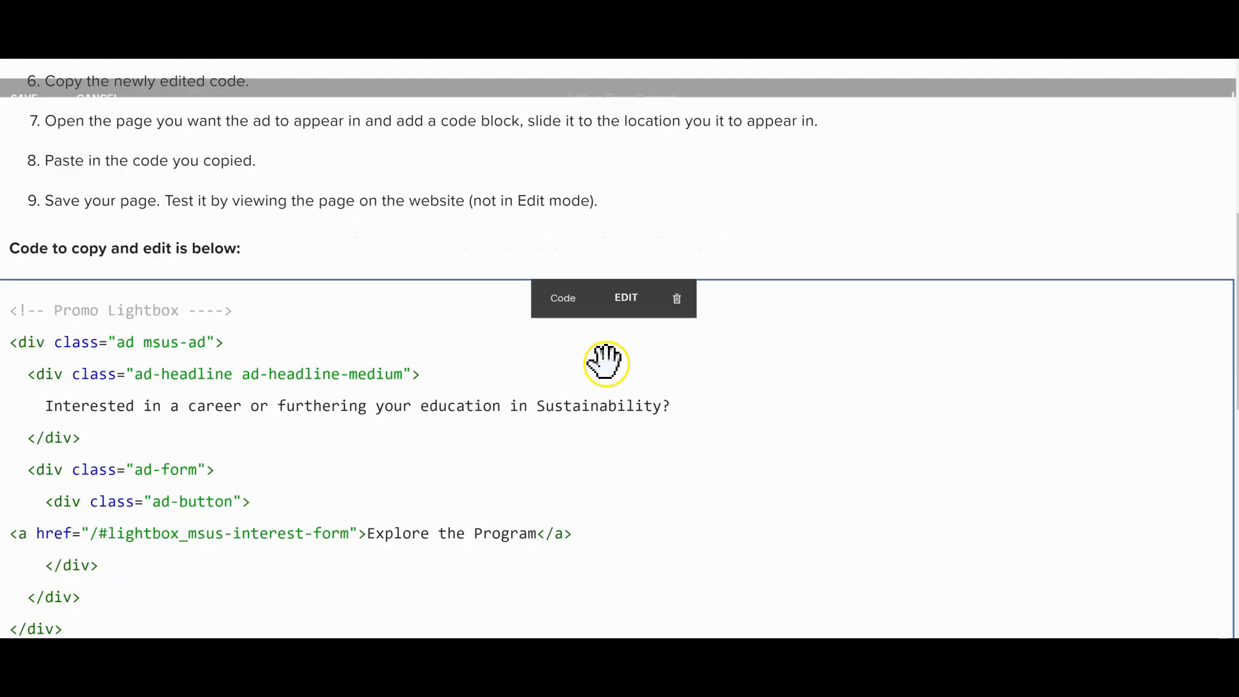
left_click(373, 383)
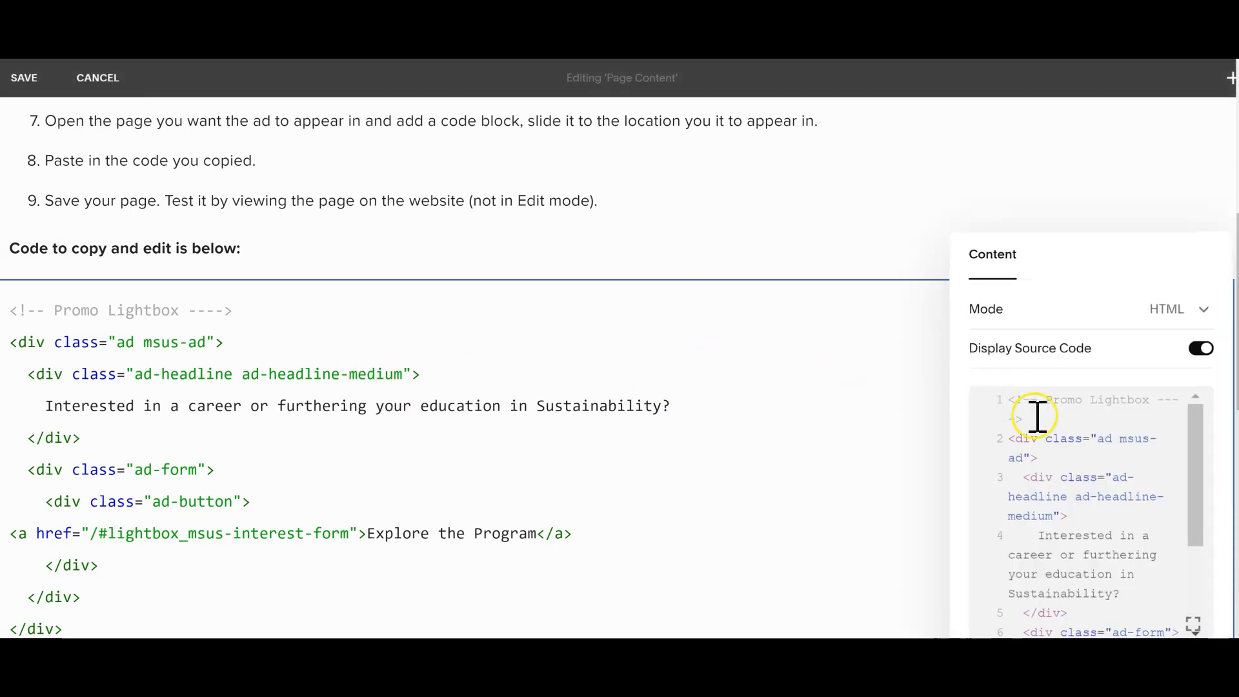
left_click(831, 389)
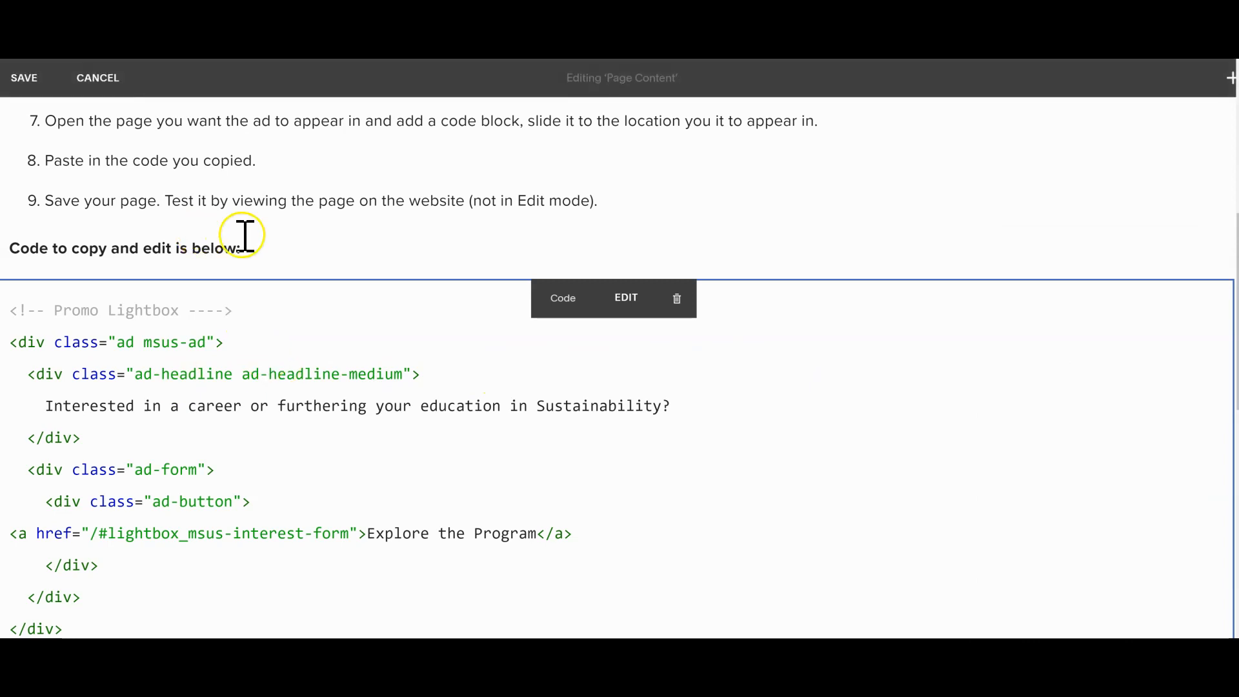
left_click(97, 78)
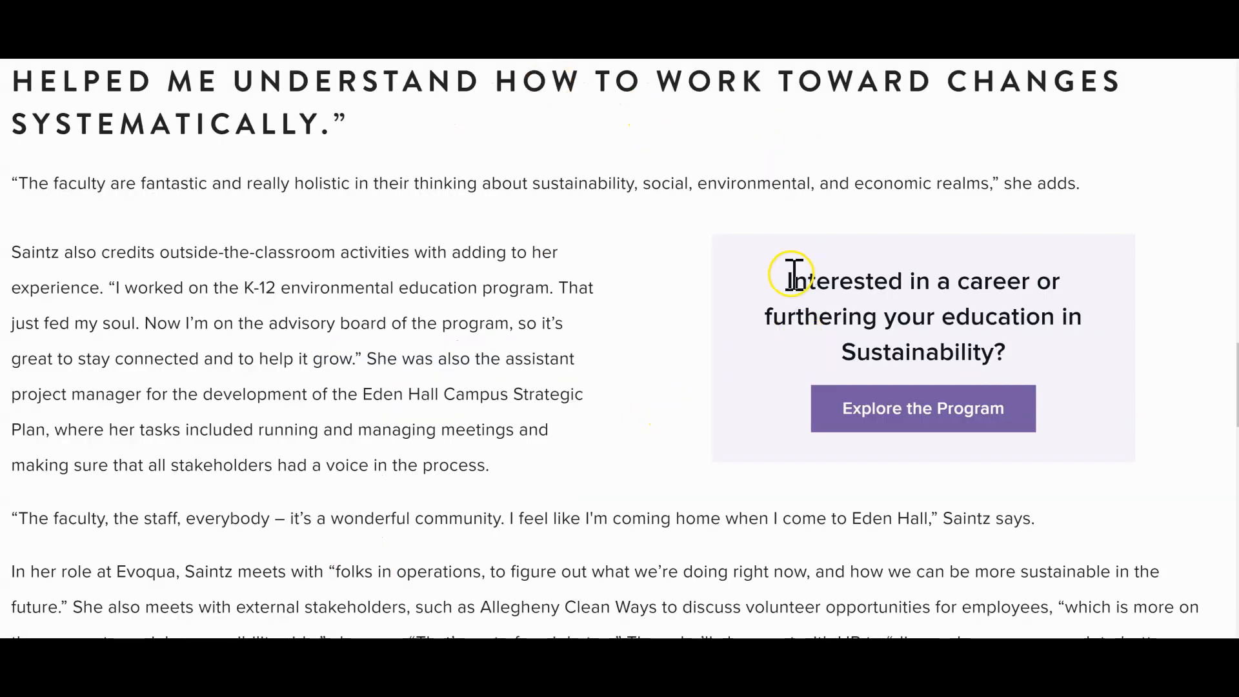
Step: Switch to the published article and examine the sustainability ad's headline and its Explore the Program label
left_click_drag(787, 283, 1060, 358)
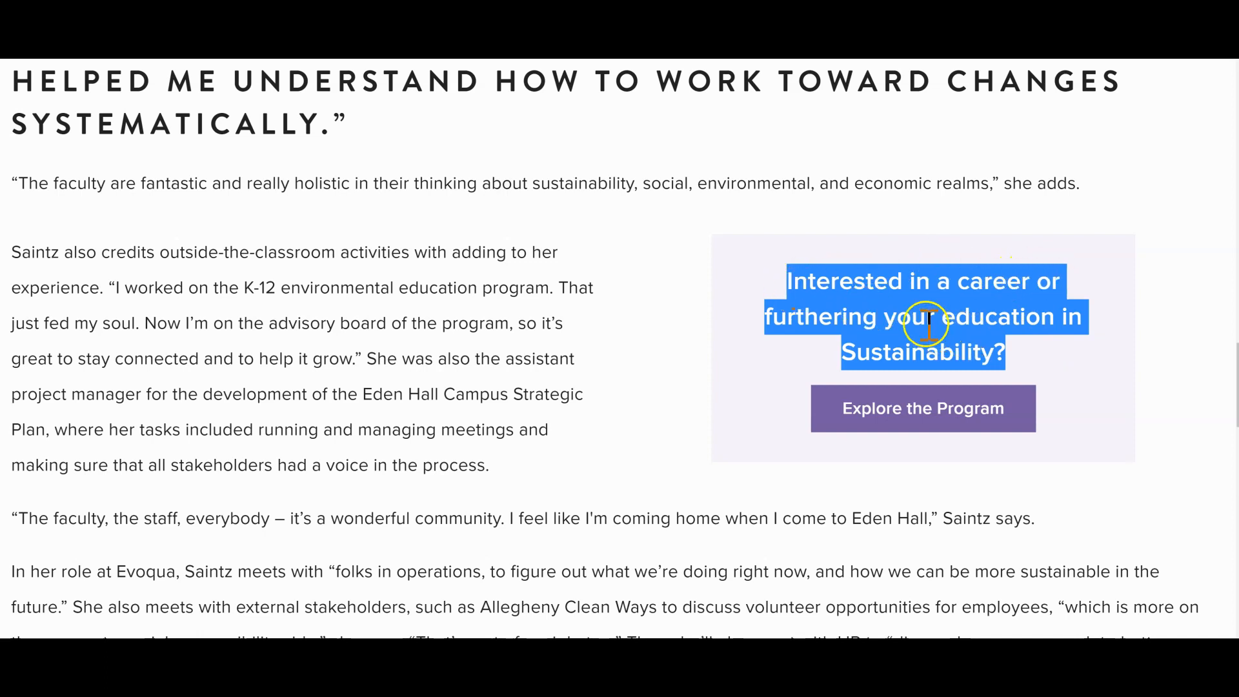
left_click(1036, 350)
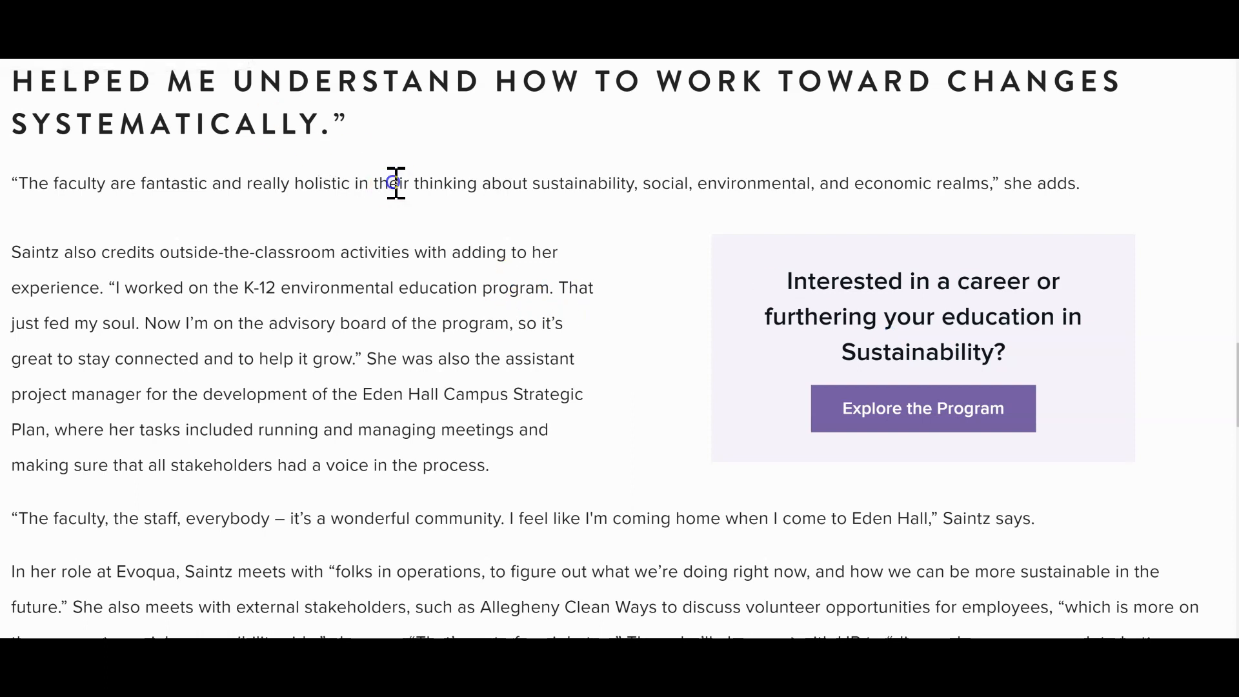
left_click(891, 409)
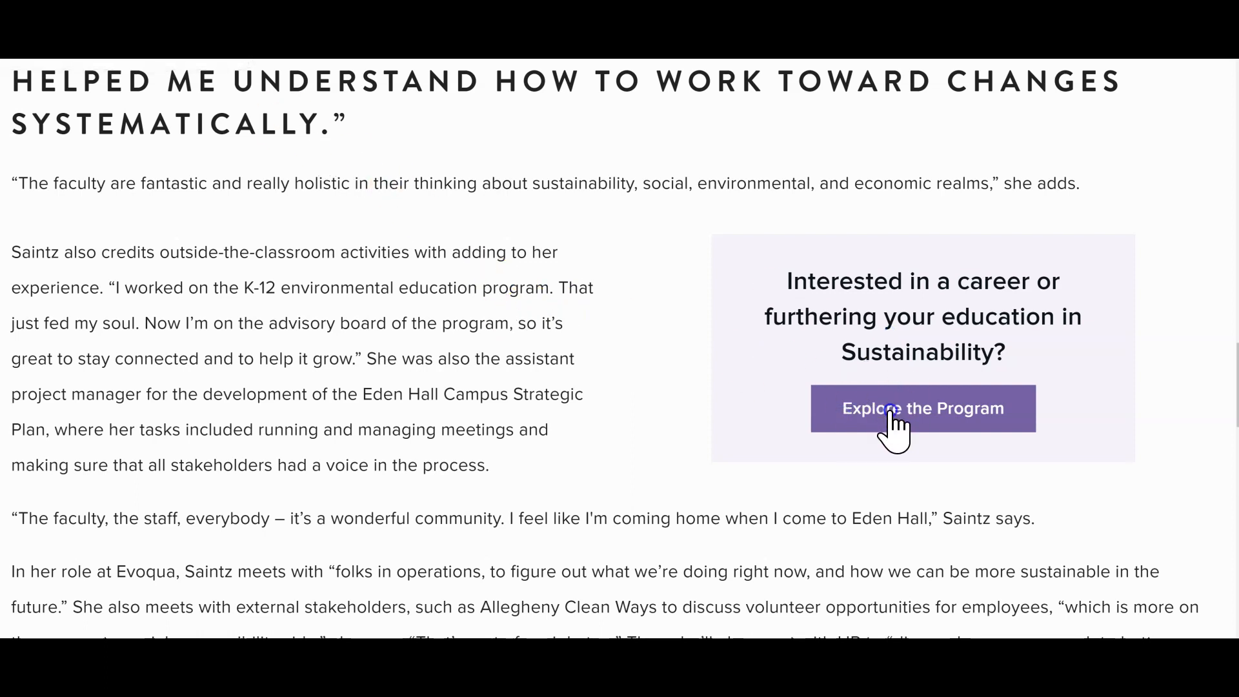
left_click(954, 429)
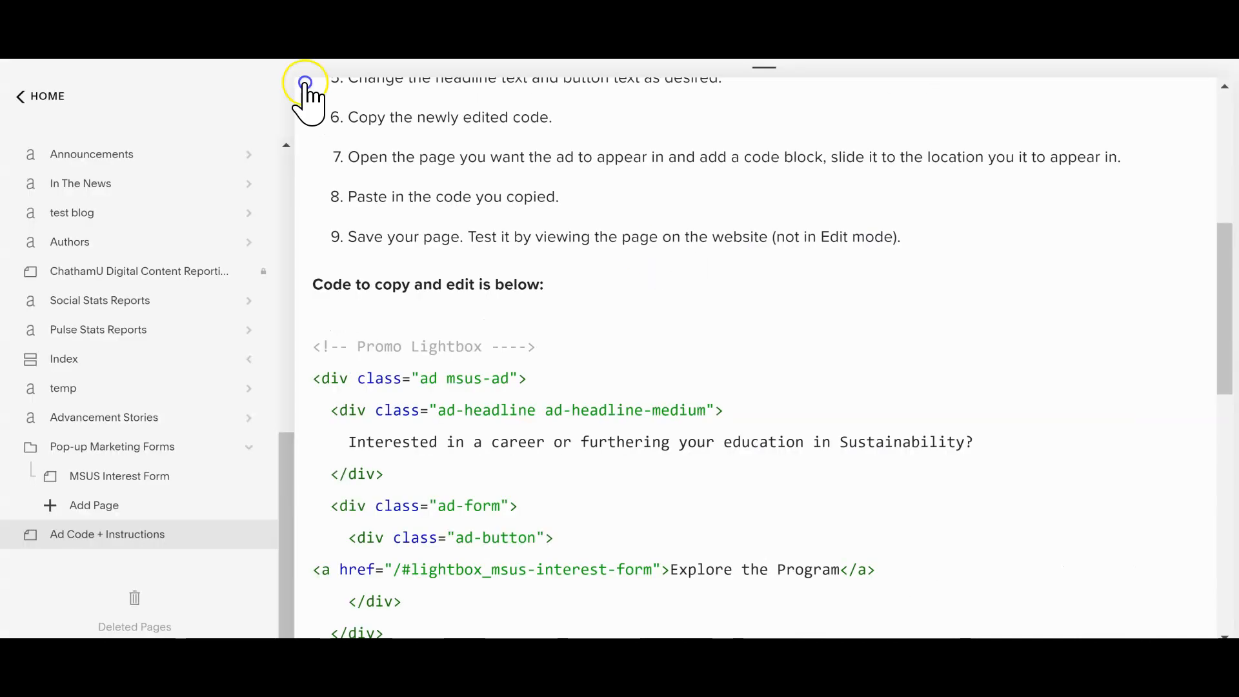
left_click(495, 127)
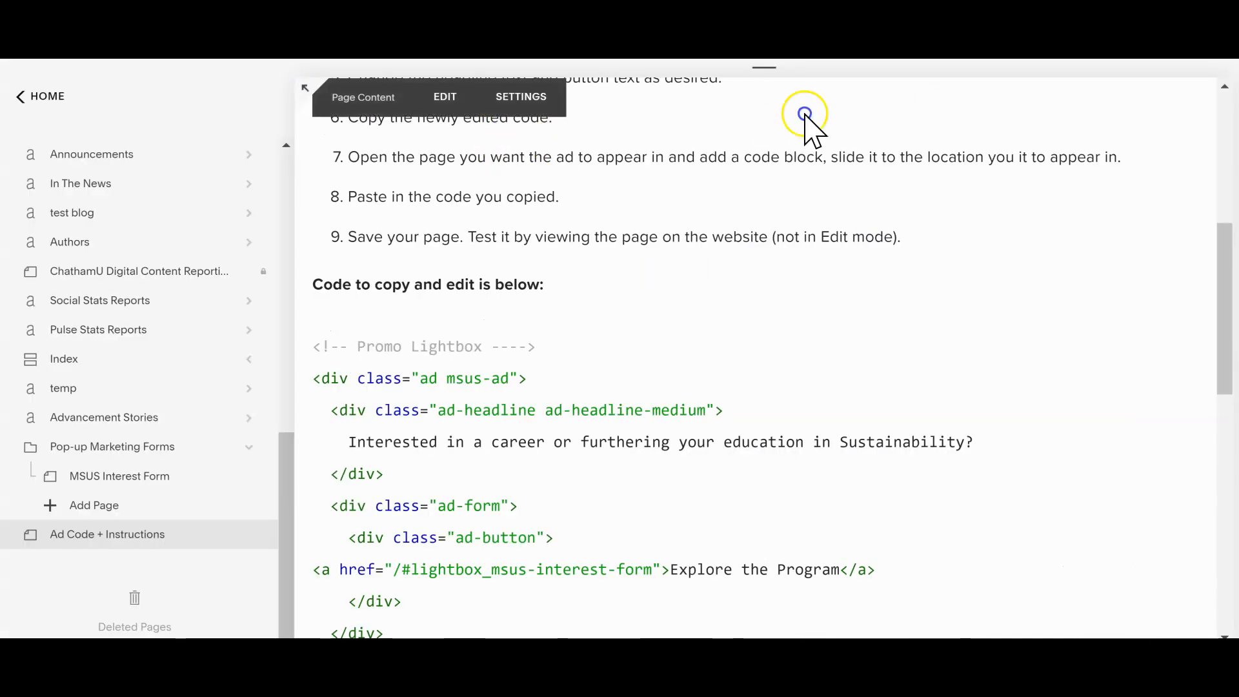
Step: Return to the Ad Code + Instructions page and examine the headline text and Explore the Program label in the code
left_click_drag(1224, 287, 1202, 323)
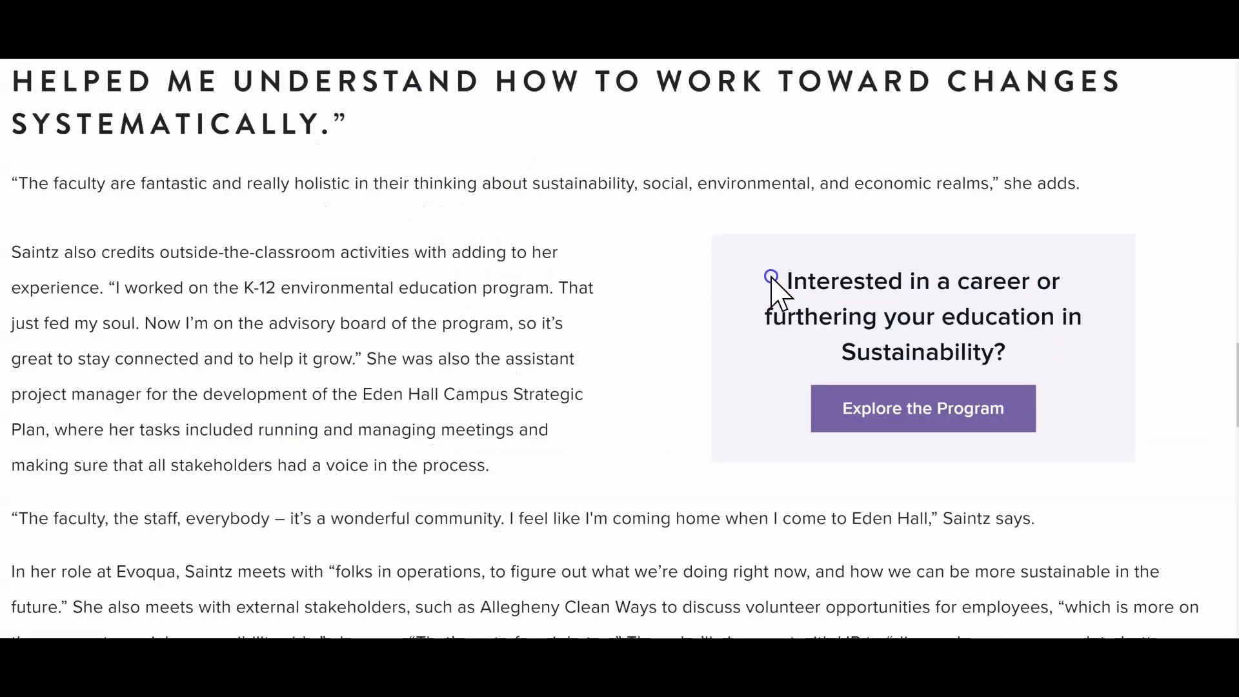
left_click_drag(772, 279, 1025, 354)
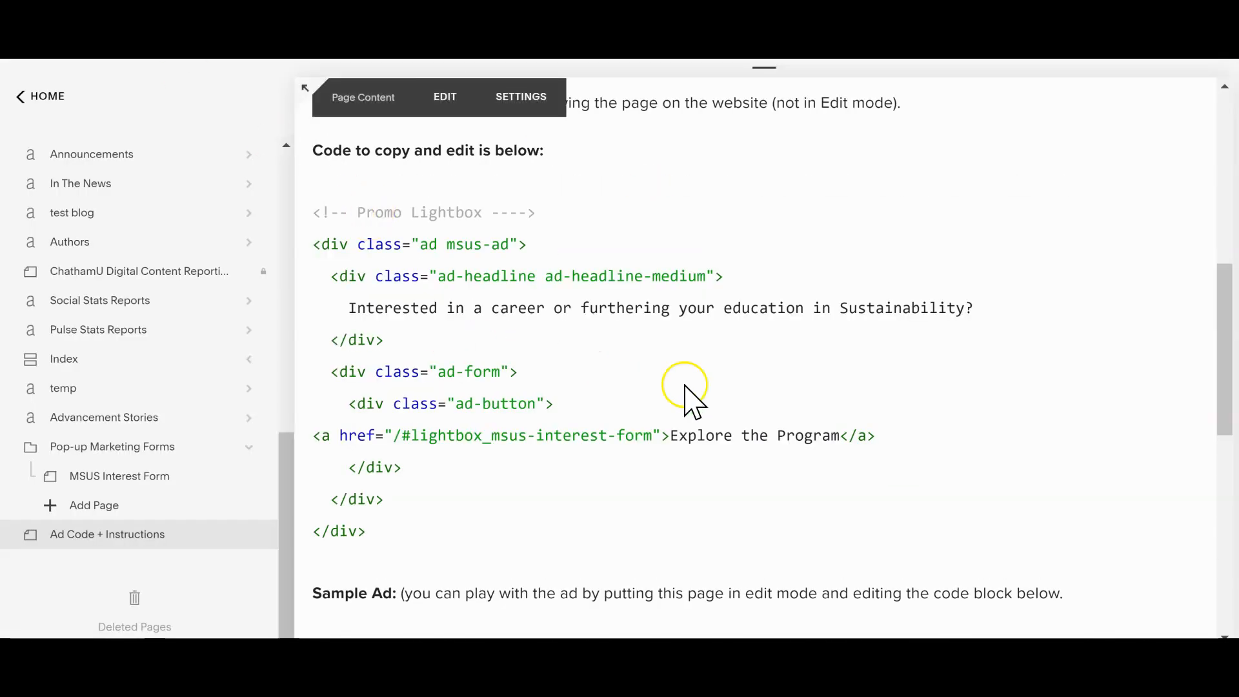
left_click_drag(688, 468, 707, 437)
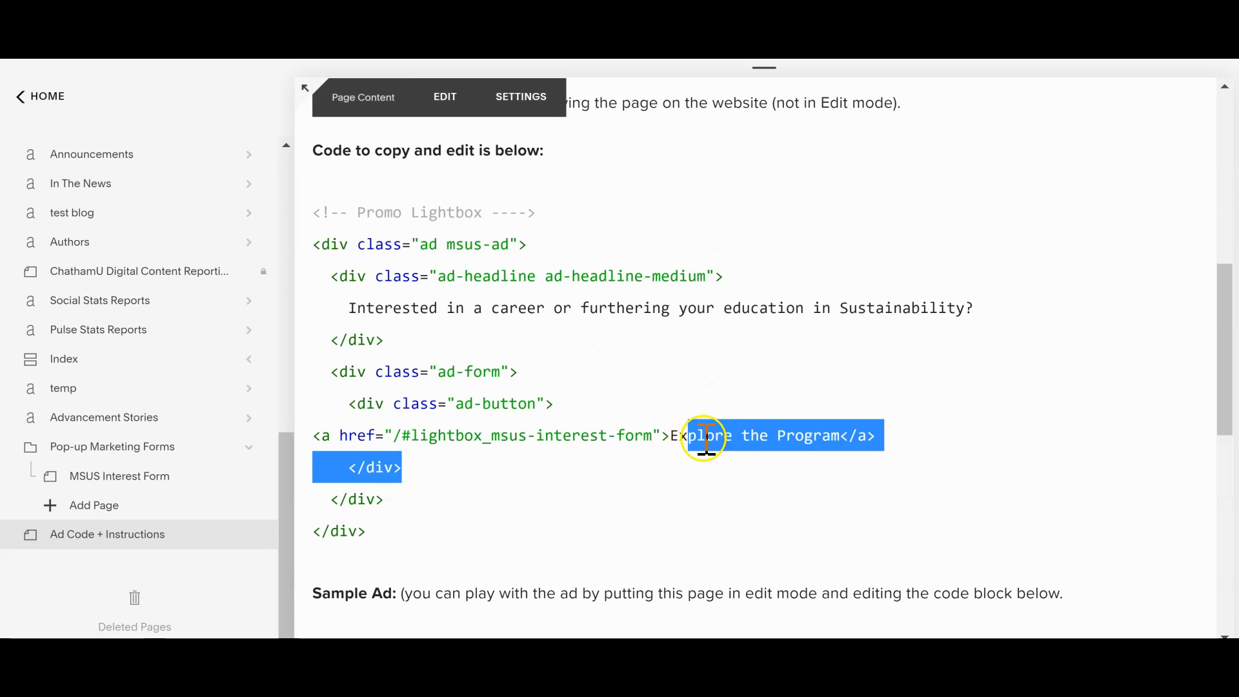
left_click(742, 471)
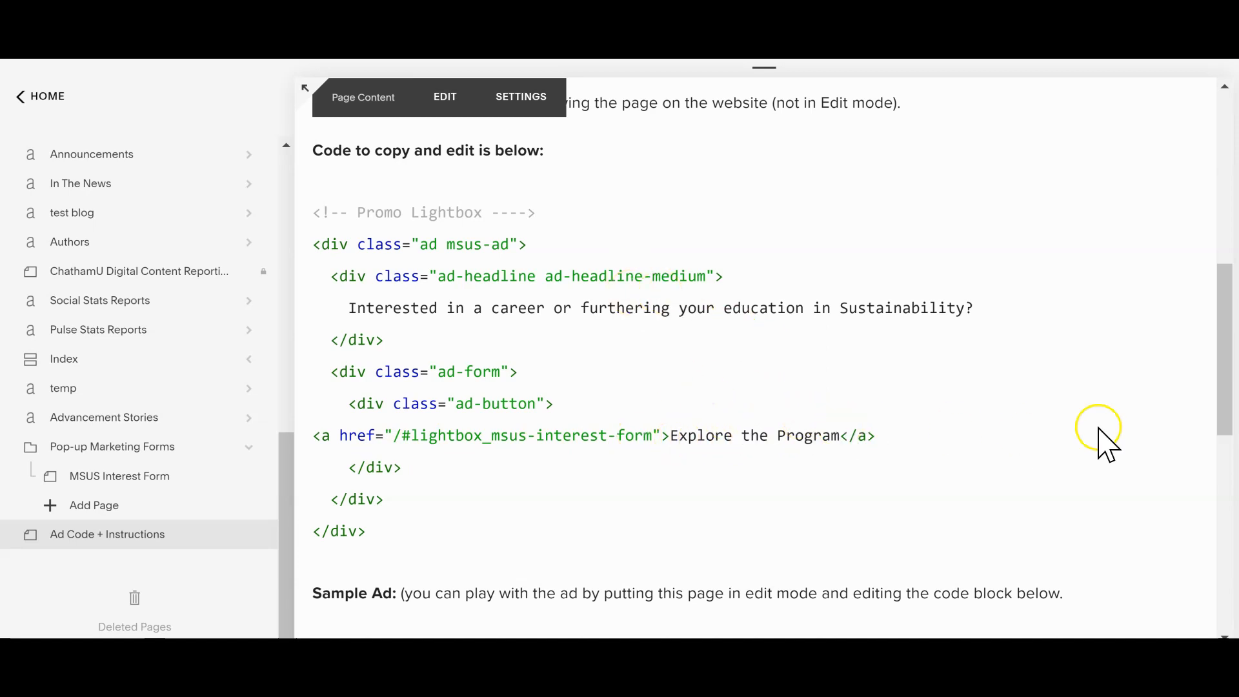
Step: Select the entire Promo Lightbox code and review the instructions for copying and pasting it into a code block
left_click_drag(1229, 372, 1190, 296)
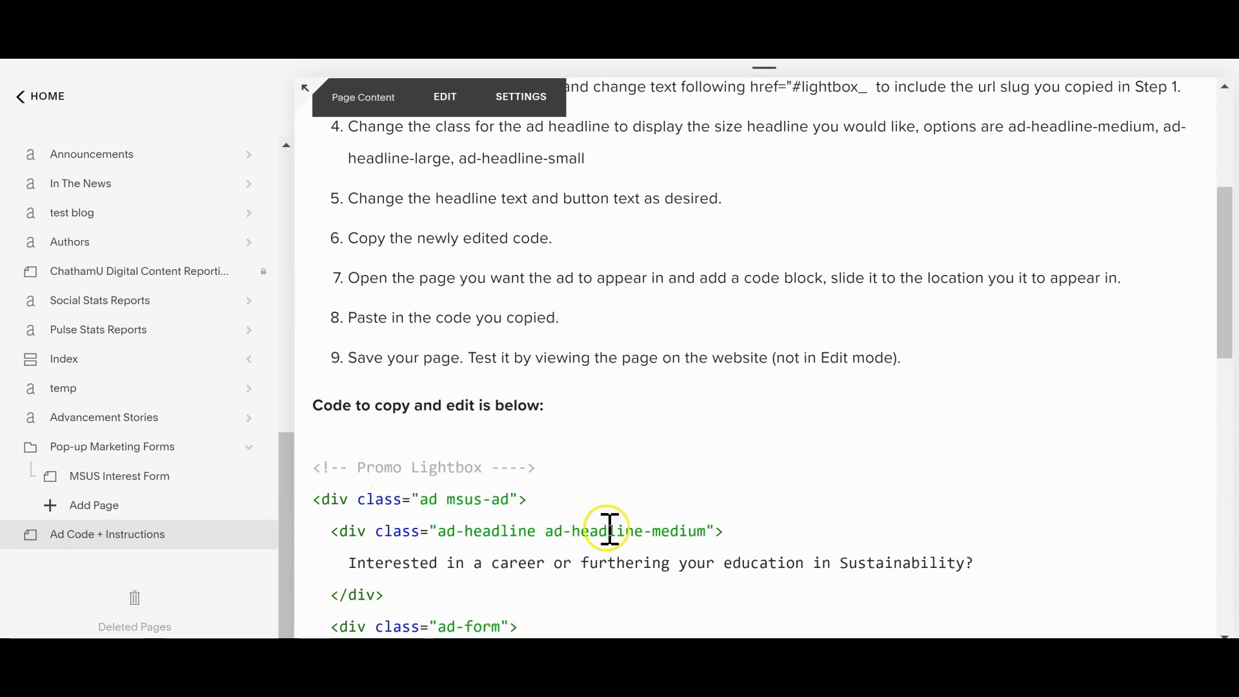
left_click_drag(316, 466, 445, 465)
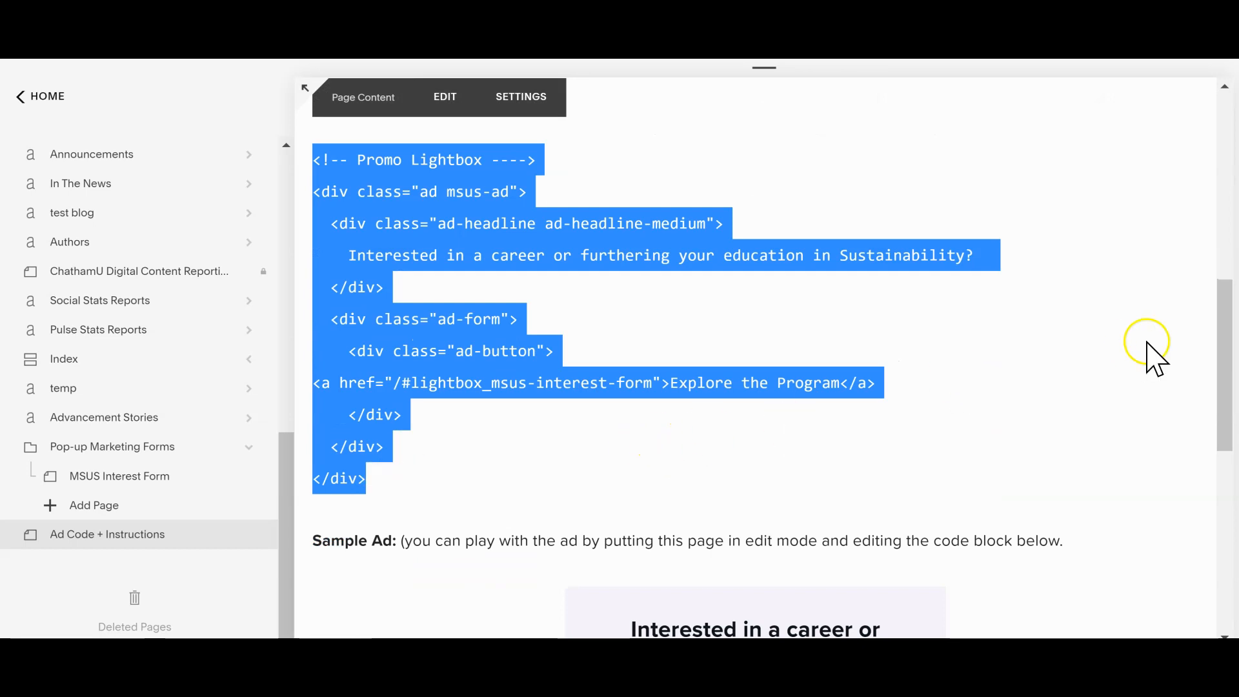
left_click_drag(1232, 348, 1184, 244)
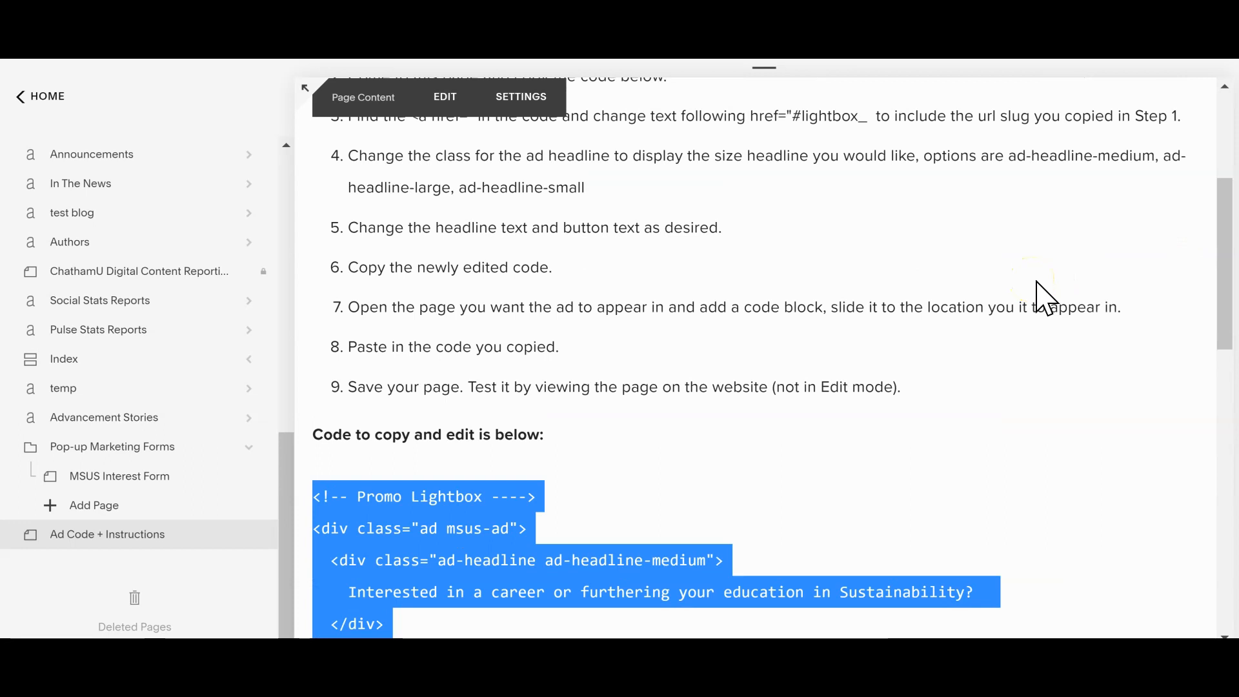
left_click(614, 312)
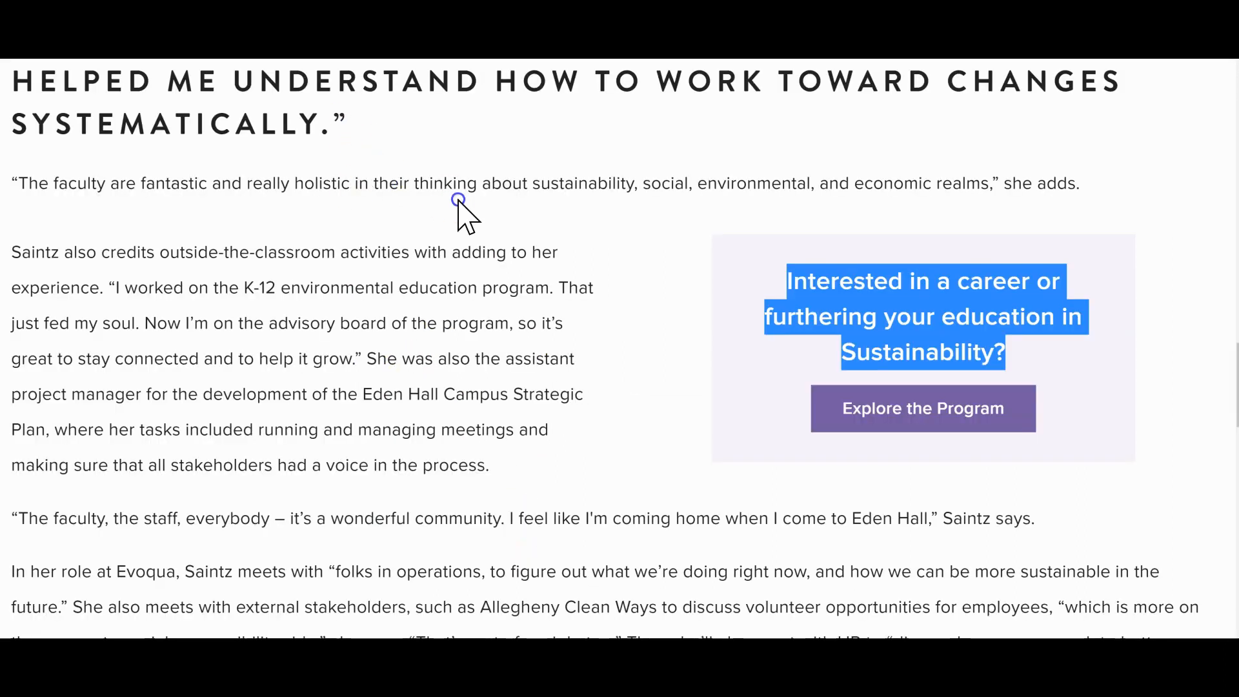
Step: Inspect the published article in the browser's developer tools and preview the sustainability ad on an emulated iPhone 6/7/8
left_click(458, 200)
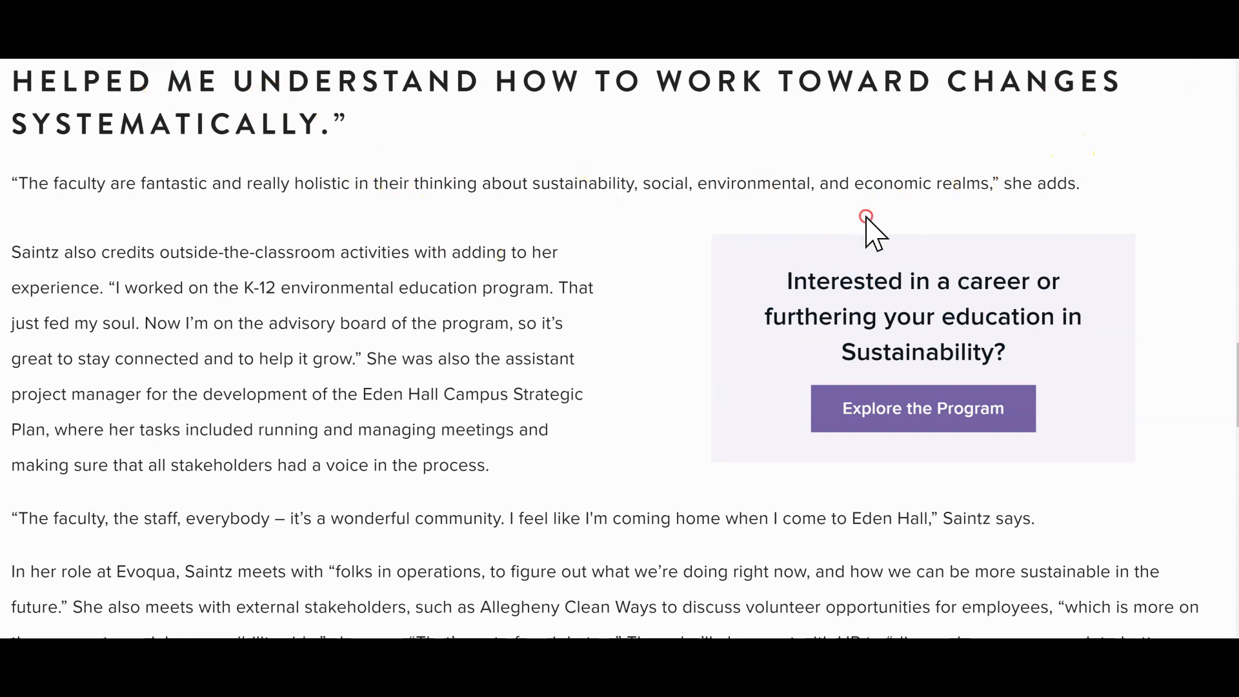
right_click(845, 216)
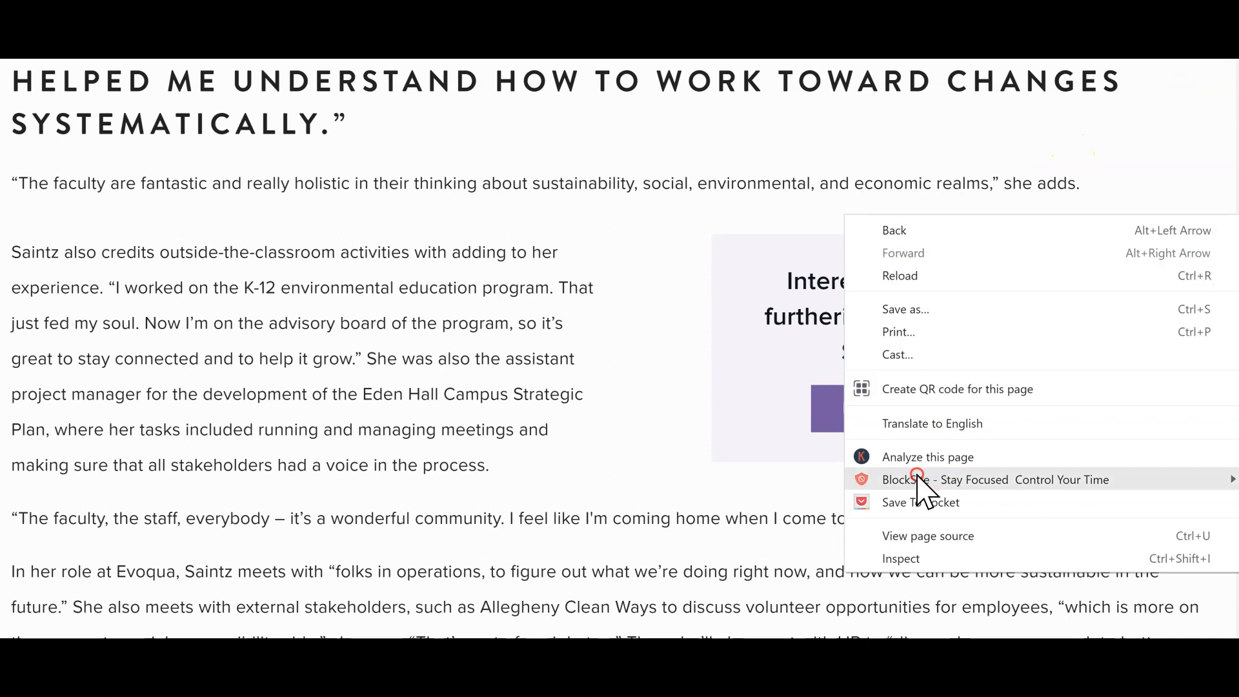
left_click(890, 558)
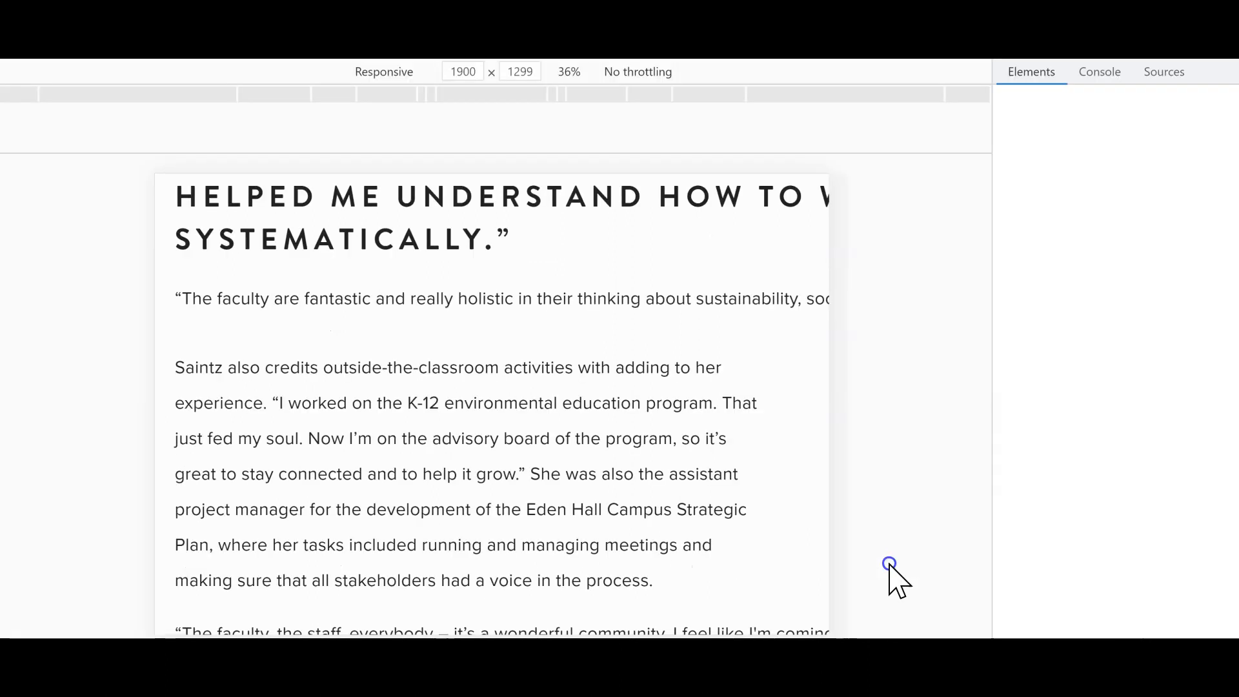
left_click(369, 71)
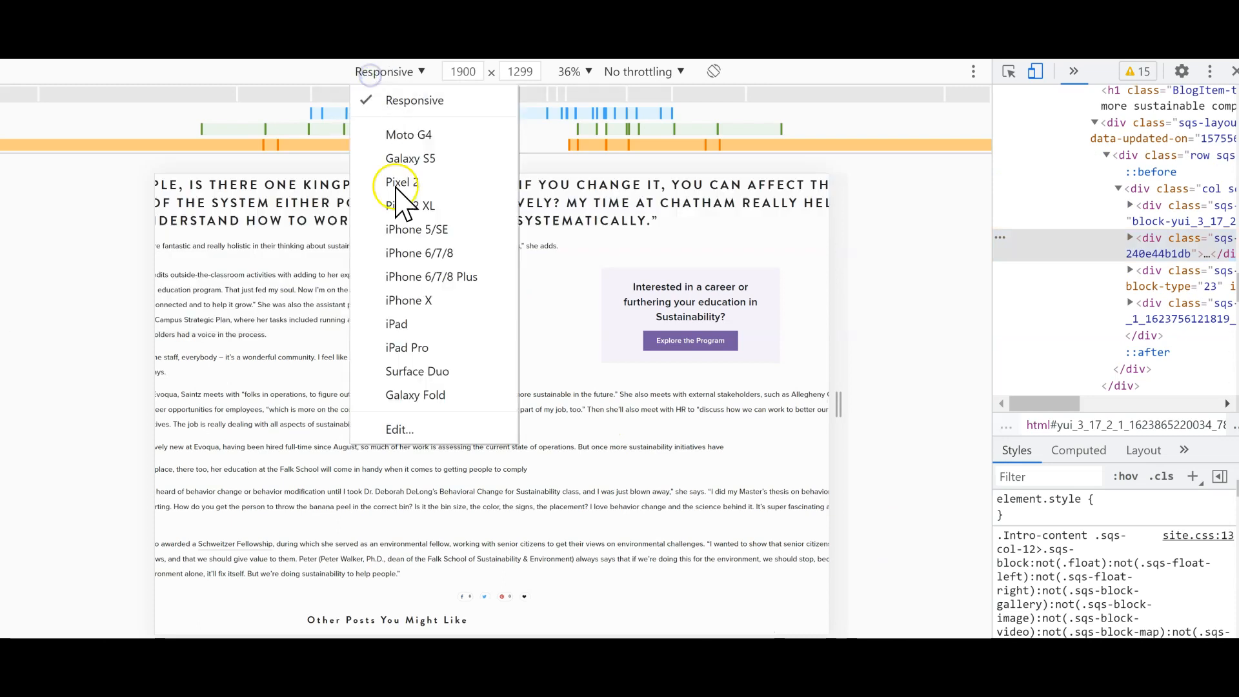
left_click(412, 253)
scroll(525, 415, "down", 5)
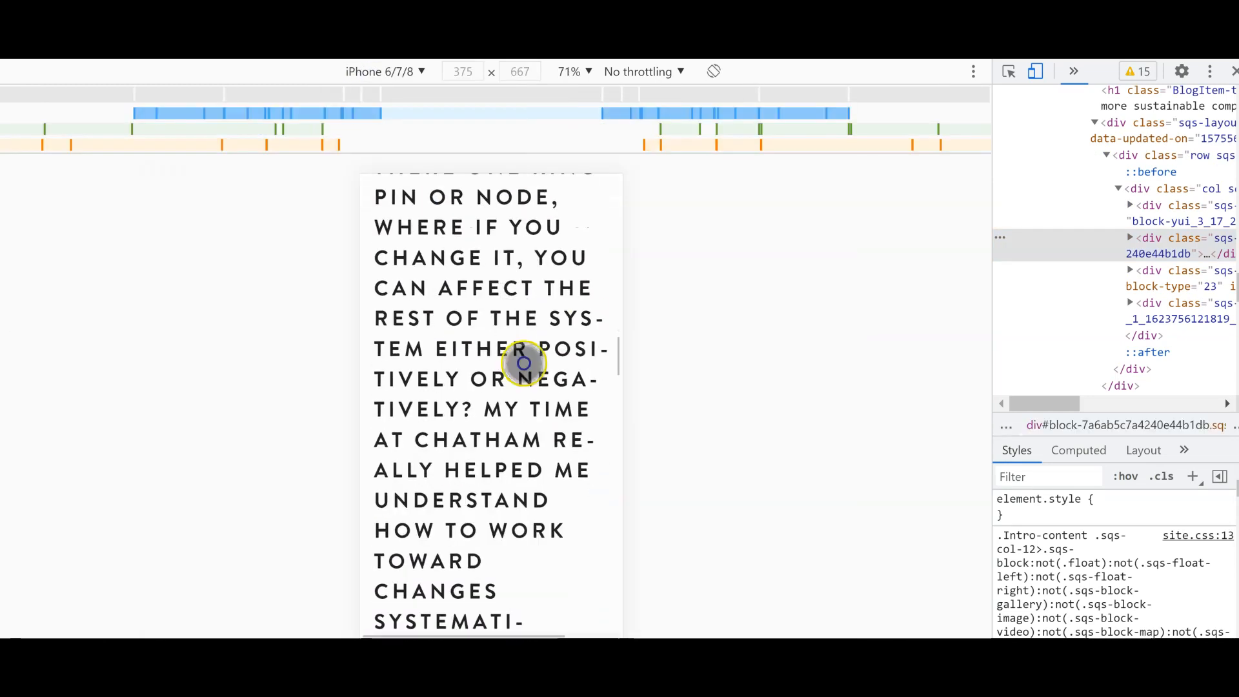
scroll(506, 287, "down", 7)
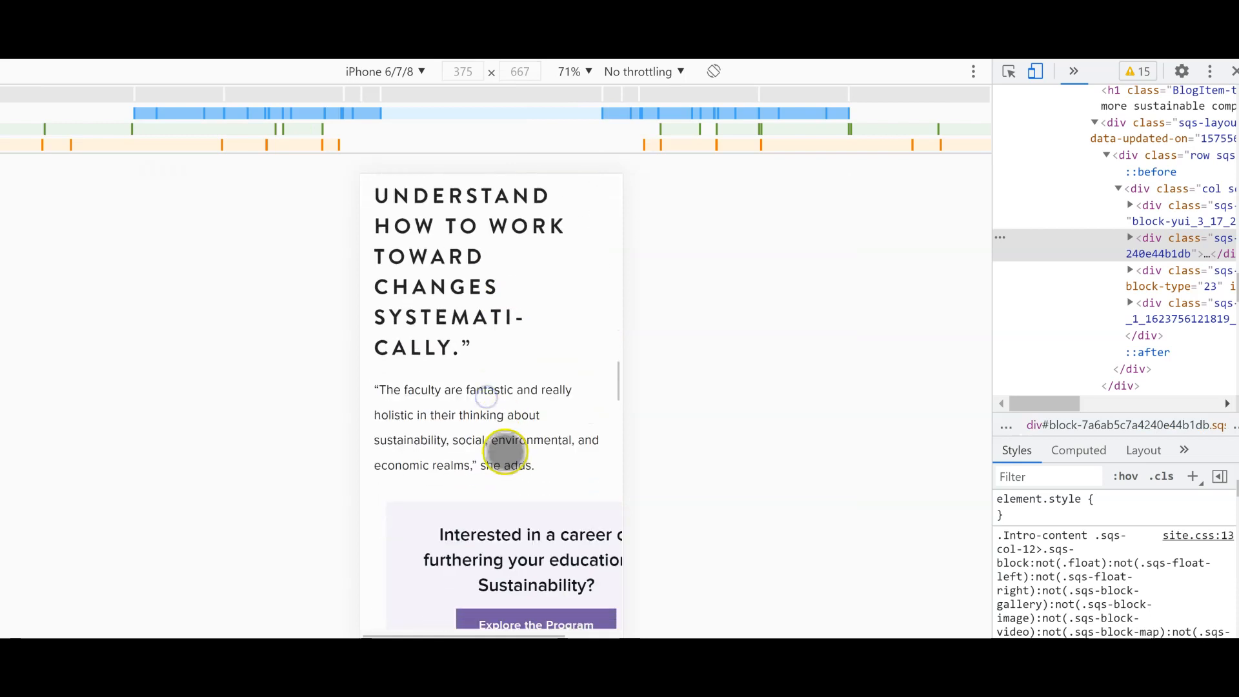
mouse_move(528, 403)
left_mouse_down()
mouse_move(348, 435)
mouse_move(541, 390)
left_mouse_up()
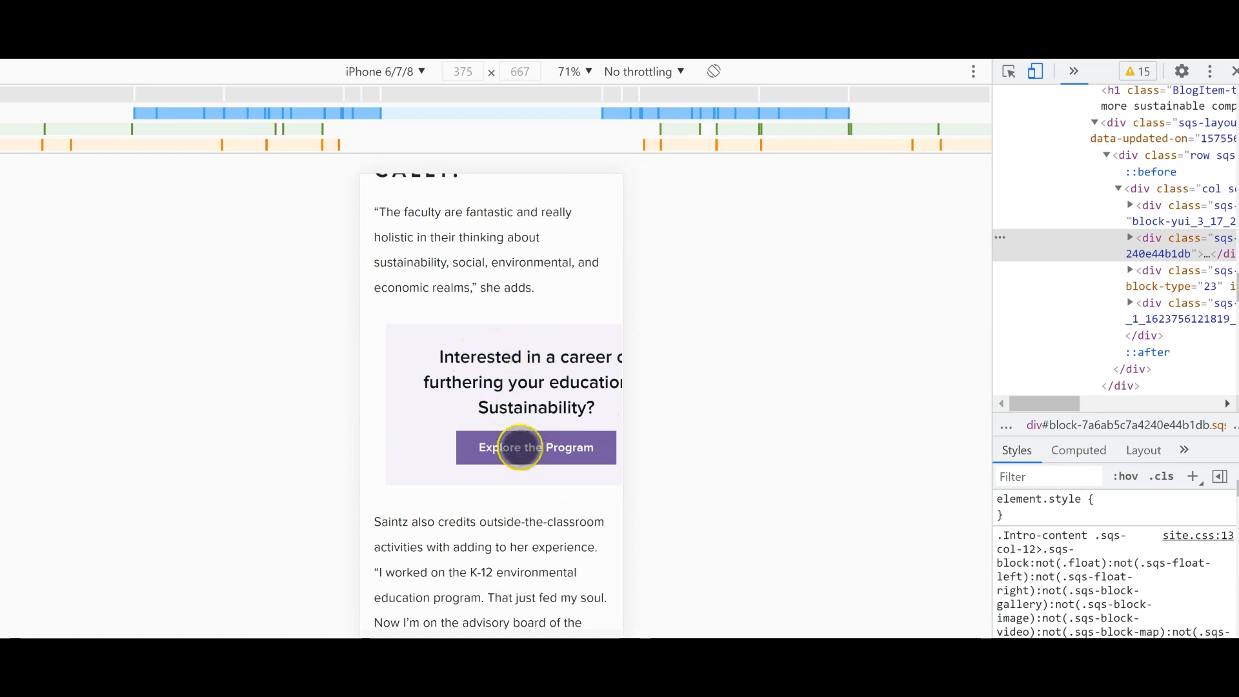
left_click_drag(494, 385, 381, 407)
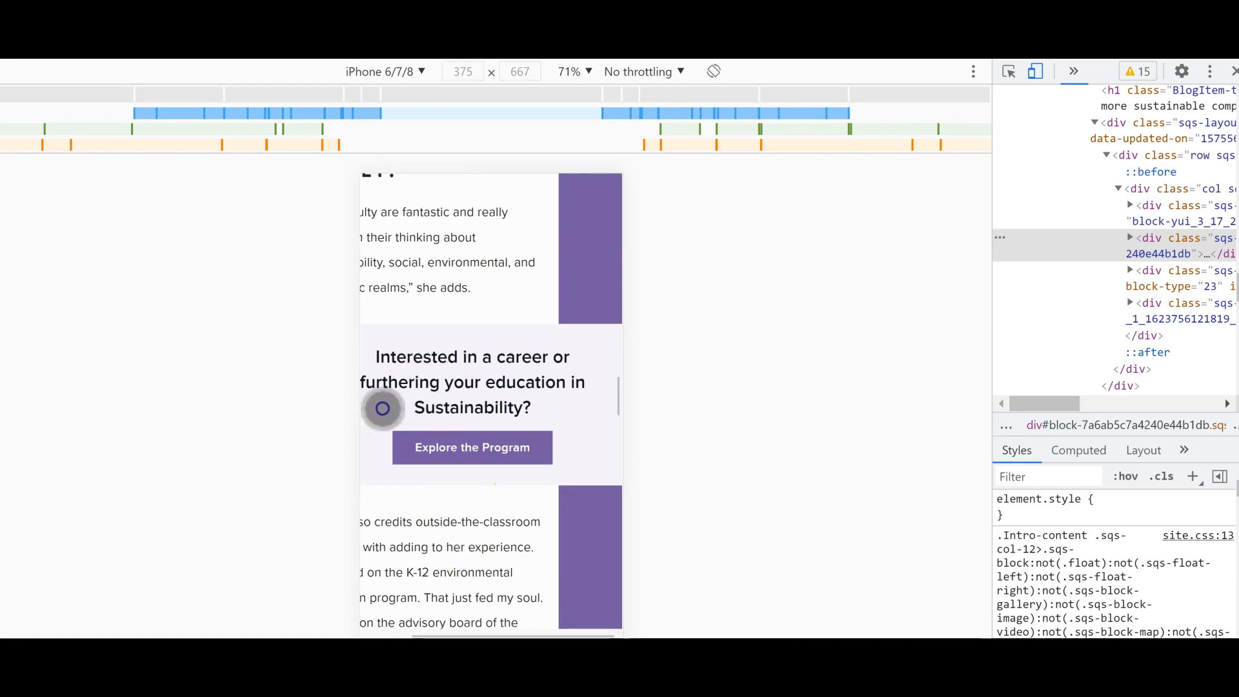
Step: Preview the sustainability ad in the article on an emulated iPhone X and iPad Pro
left_click(377, 70)
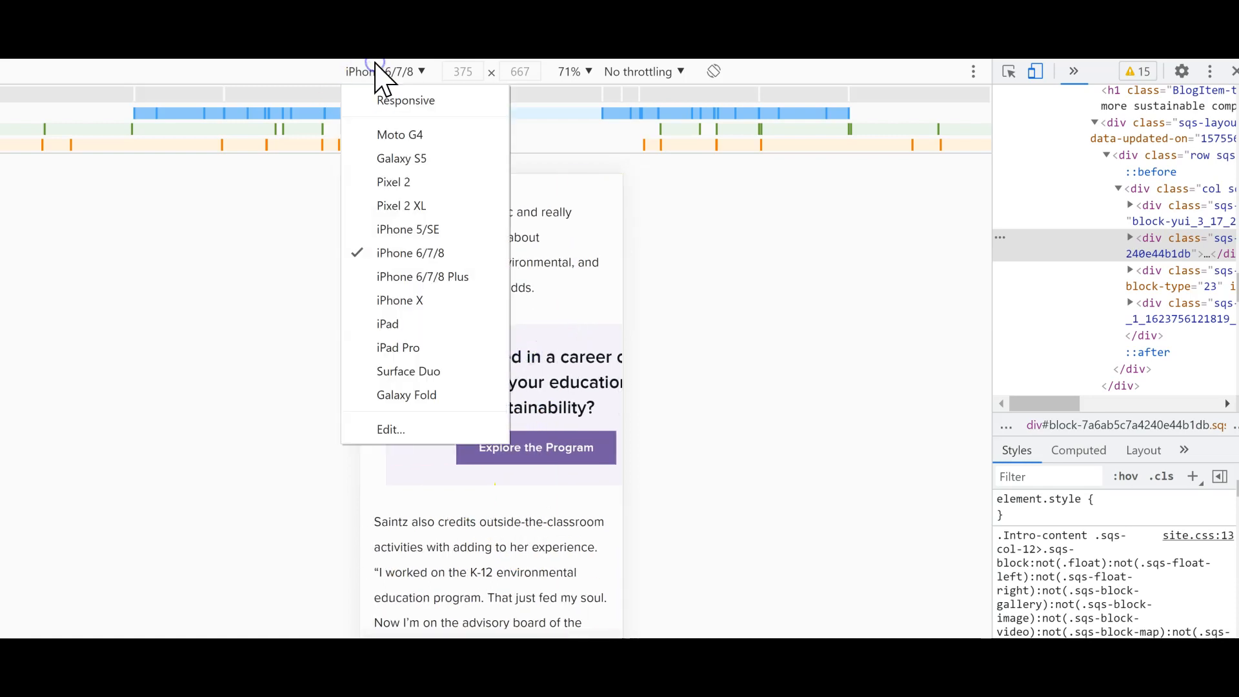
left_click(405, 304)
left_click_drag(517, 367, 477, 355)
left_click(376, 74)
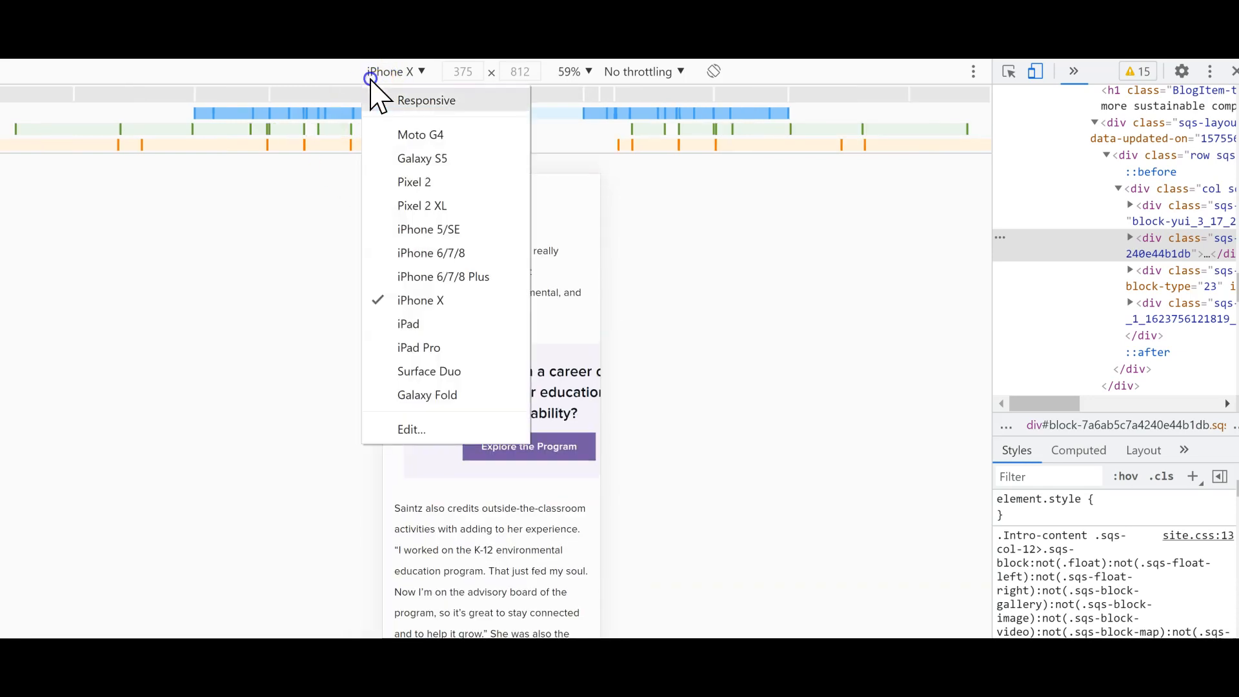
left_click(446, 347)
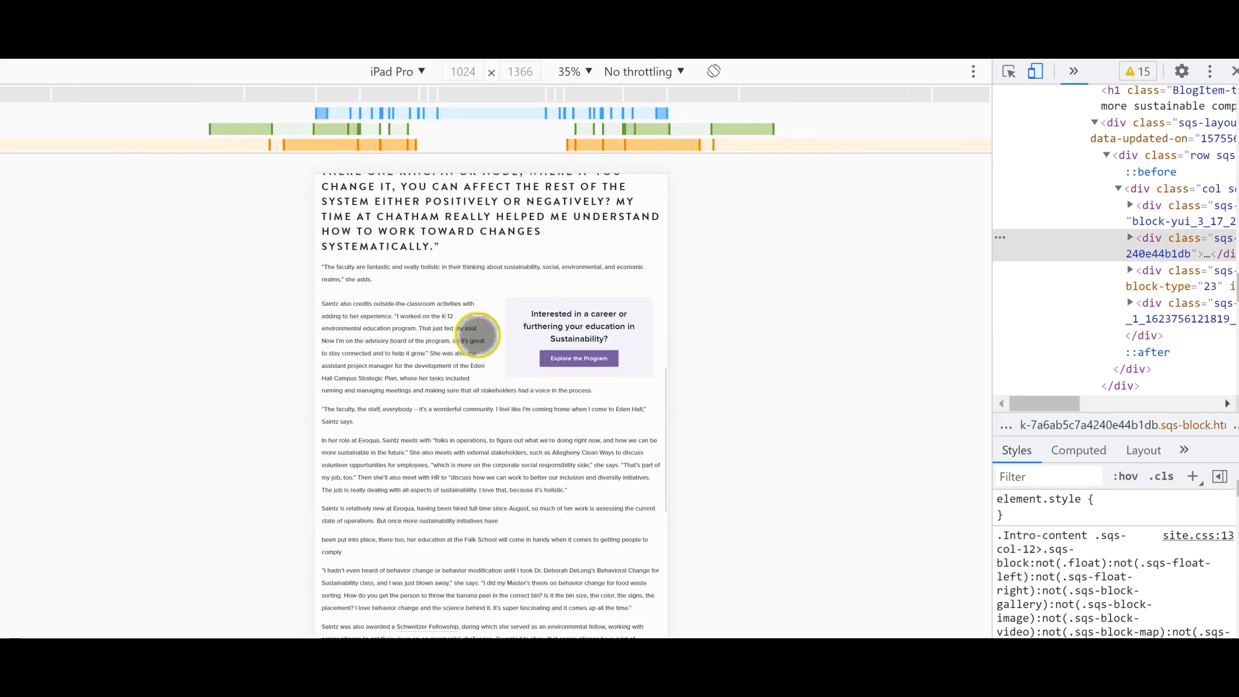
left_click_drag(509, 299, 469, 315)
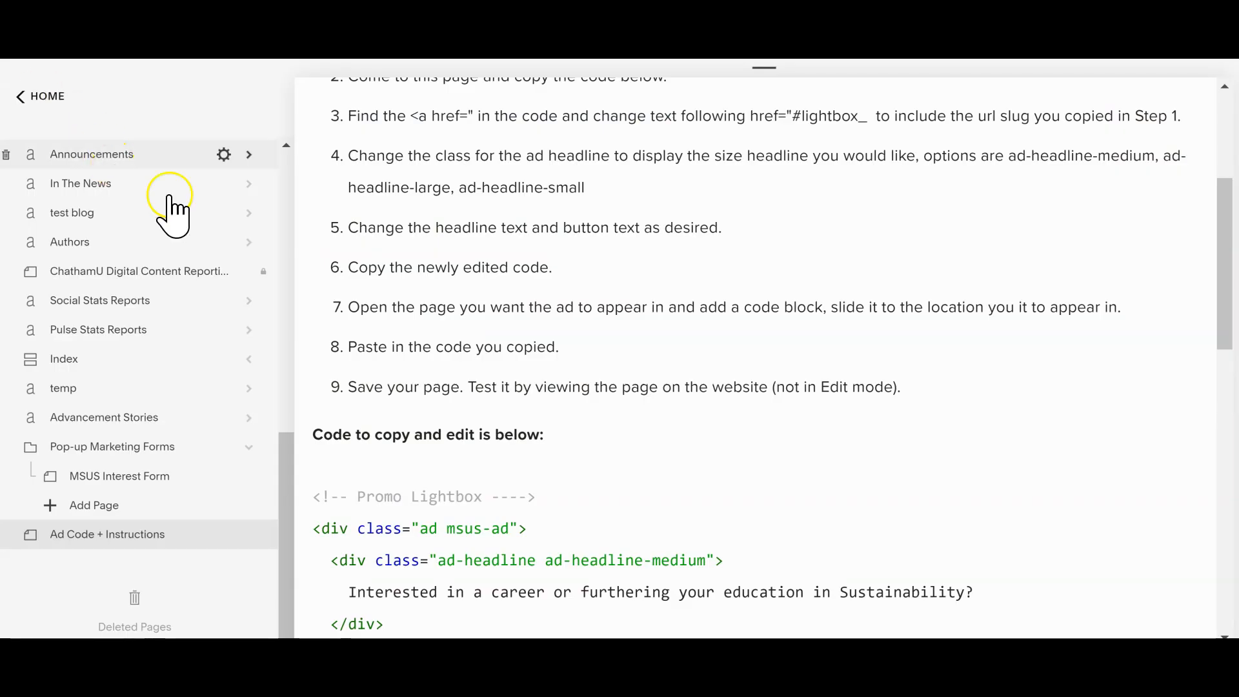
Step: Return to the Ad Code + Instructions page and review its code and numbered instructions
left_click_drag(1232, 284, 1221, 365)
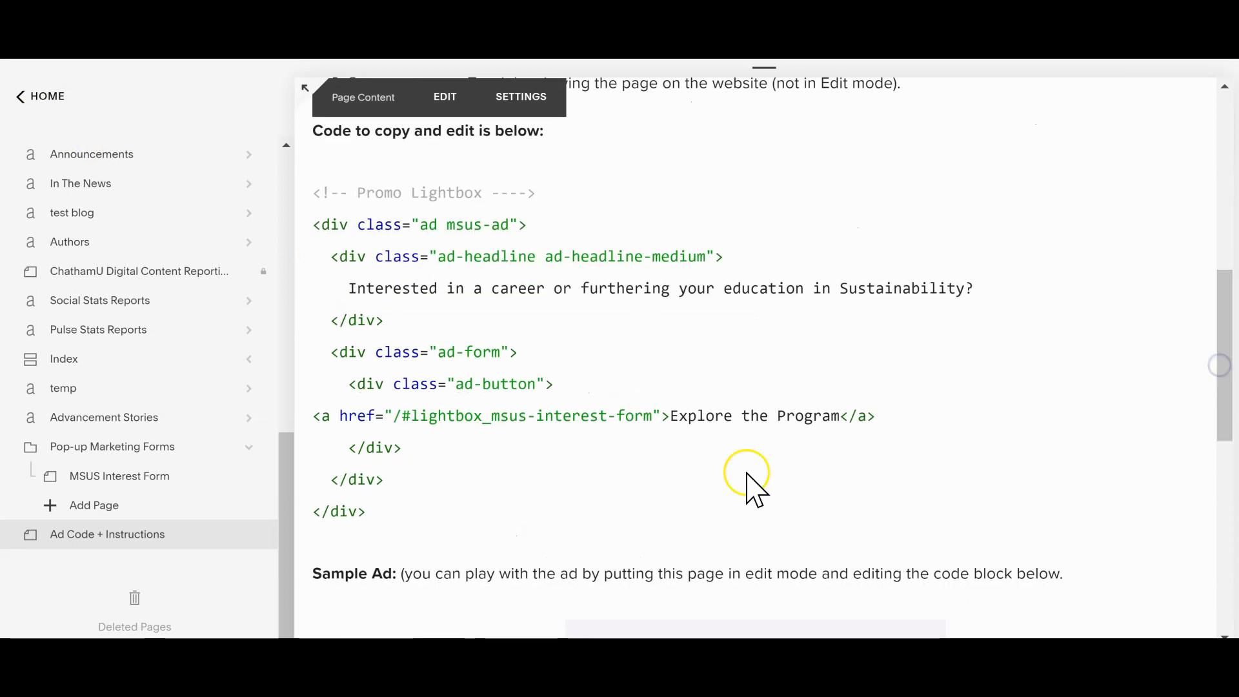
left_click_drag(280, 497, 285, 481)
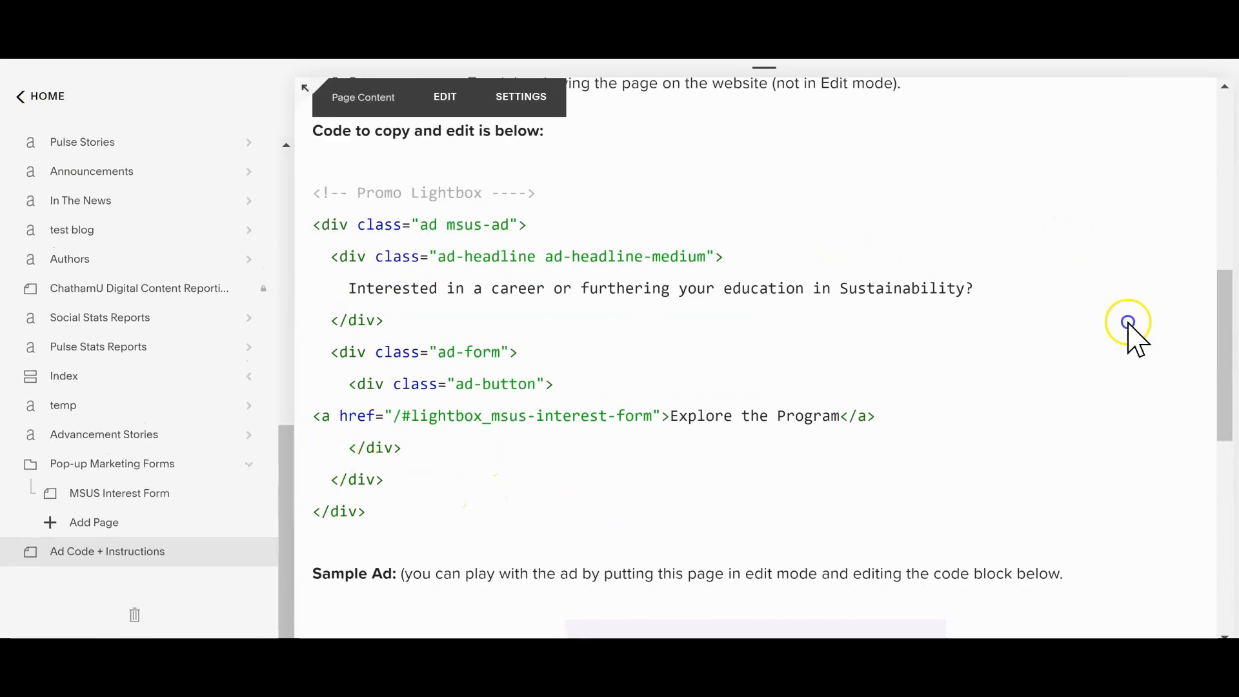
left_click_drag(1219, 326, 1194, 125)
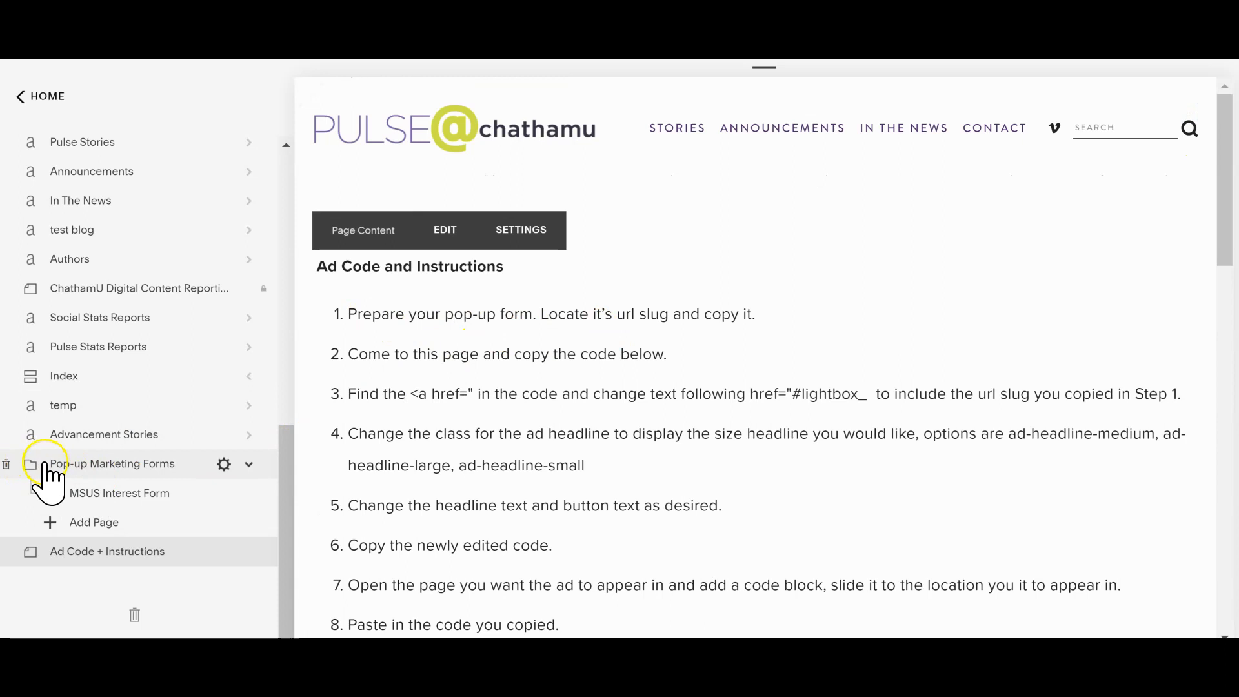
Step: Open the MSUS Interest Form page and examine its general page settings down to the Duplicate Page option
left_click(126, 495)
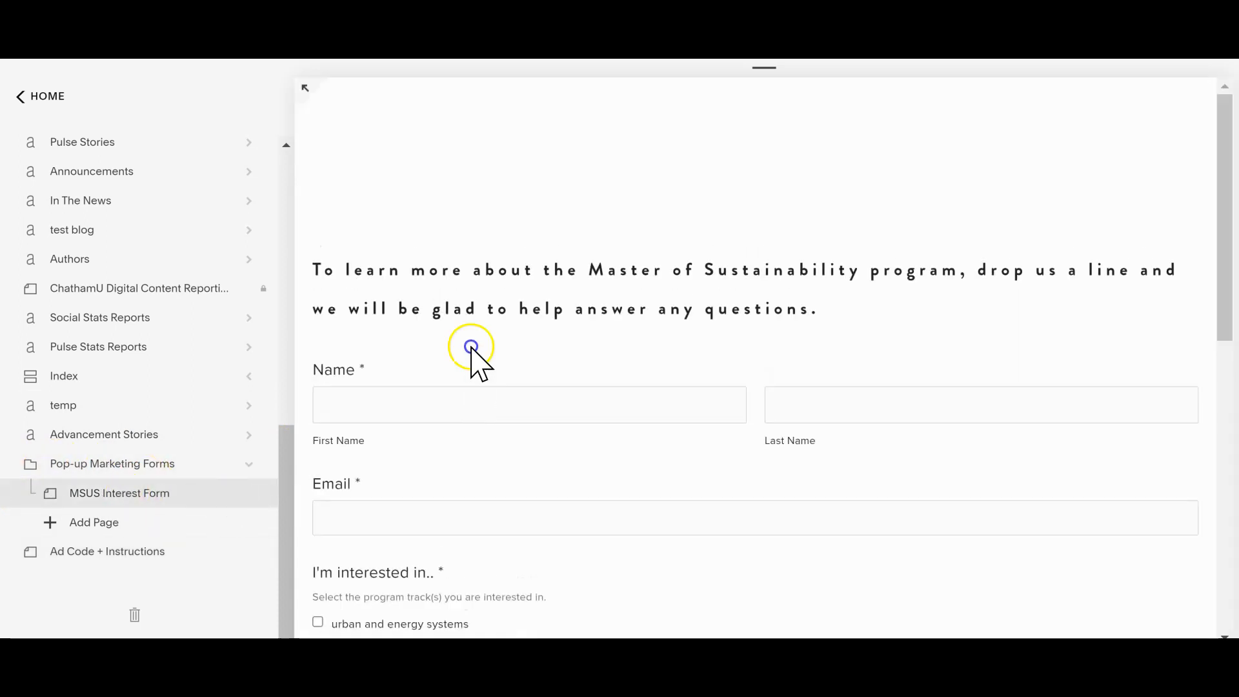
mouse_move(555, 303)
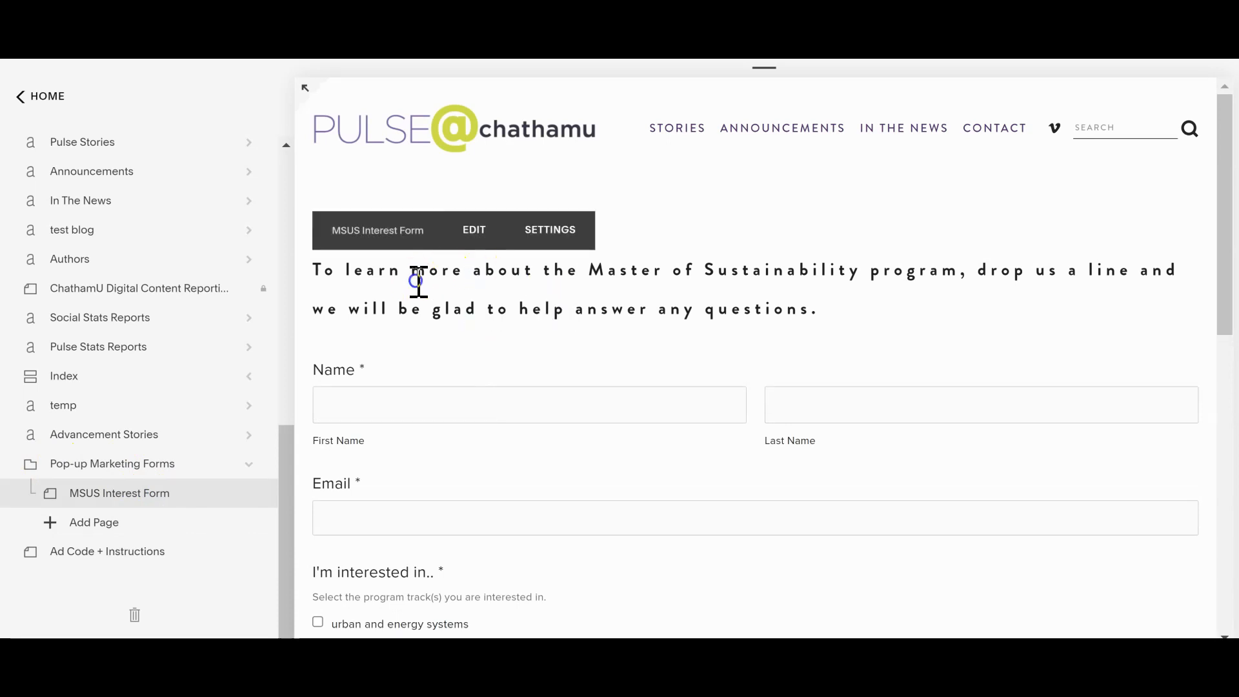
left_click(242, 493)
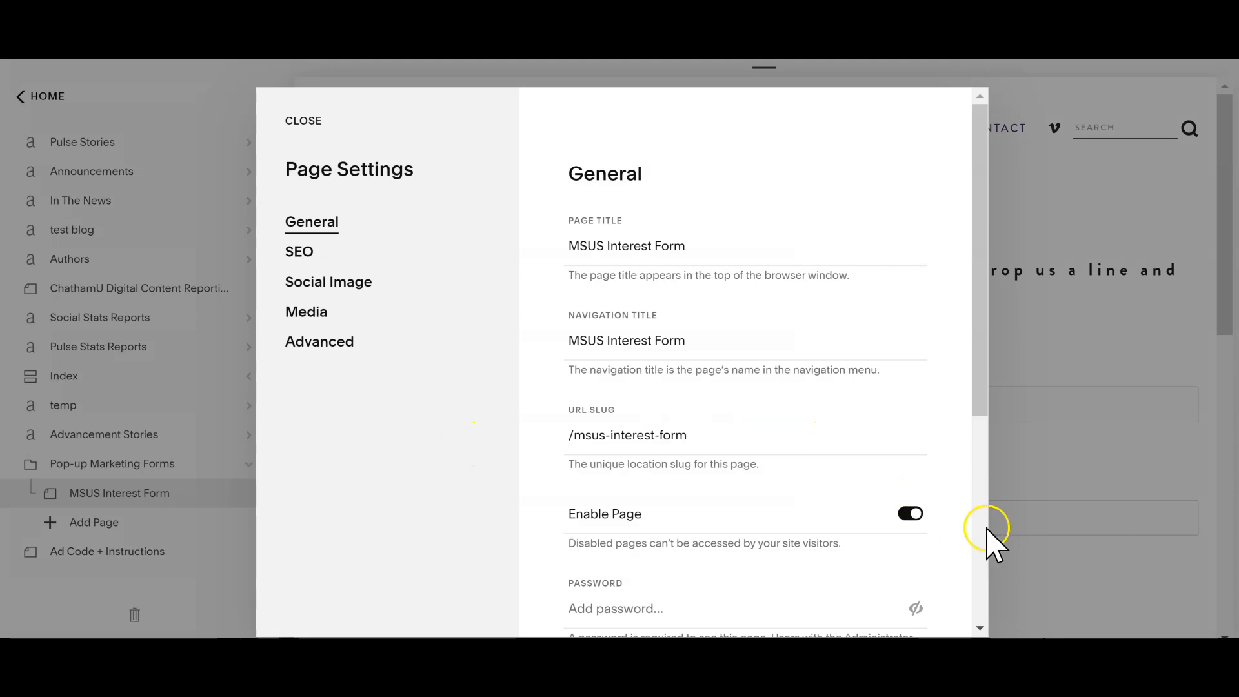
left_click(987, 530)
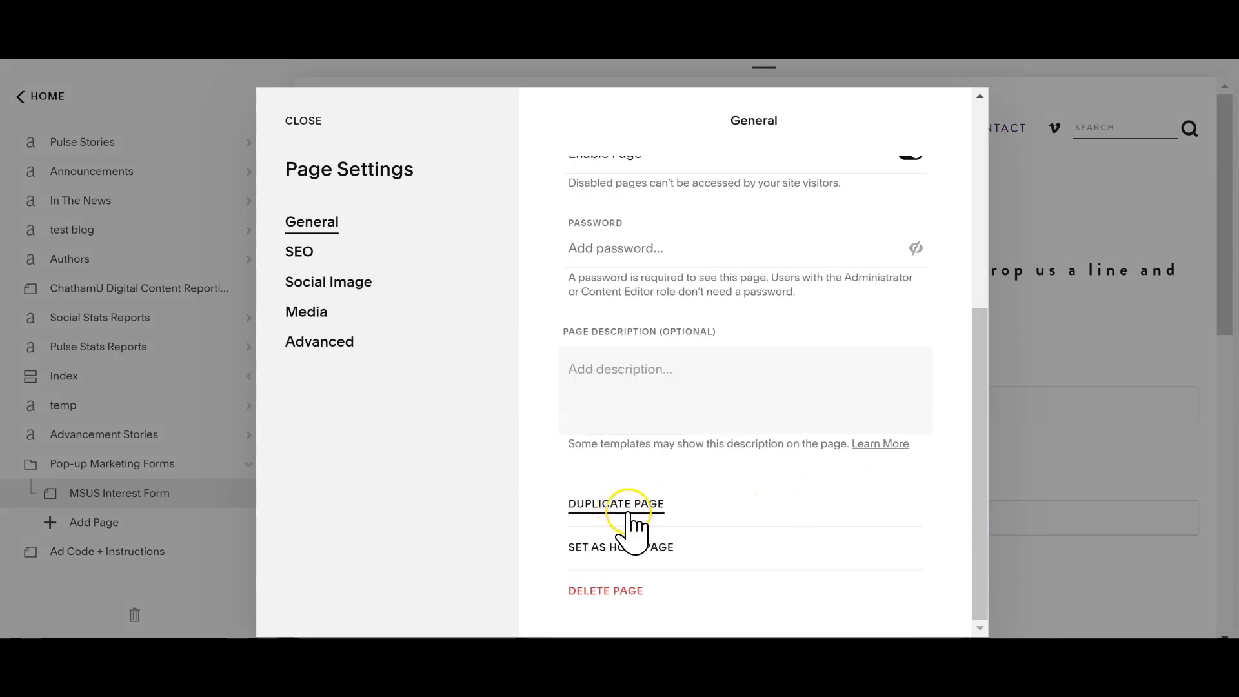
left_click(291, 120)
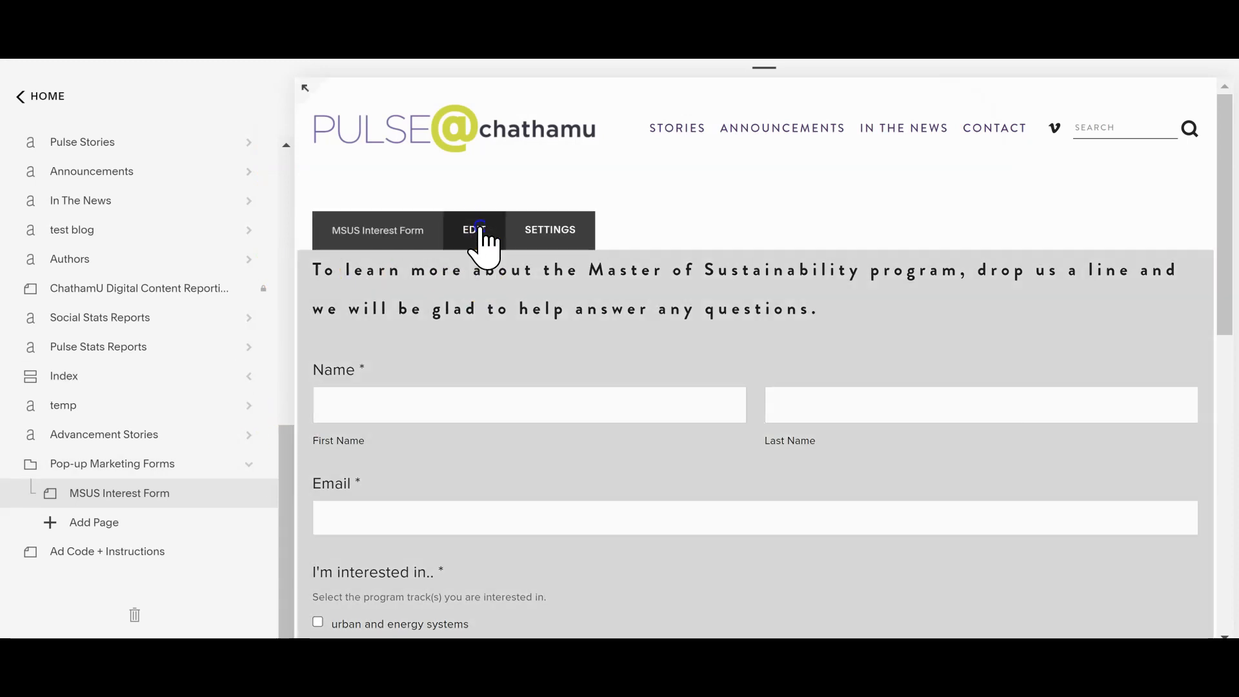
Step: Open the MSUS Interest Form for editing and examine its form fields, including the "I'm interested in.." answer options
left_click(478, 233)
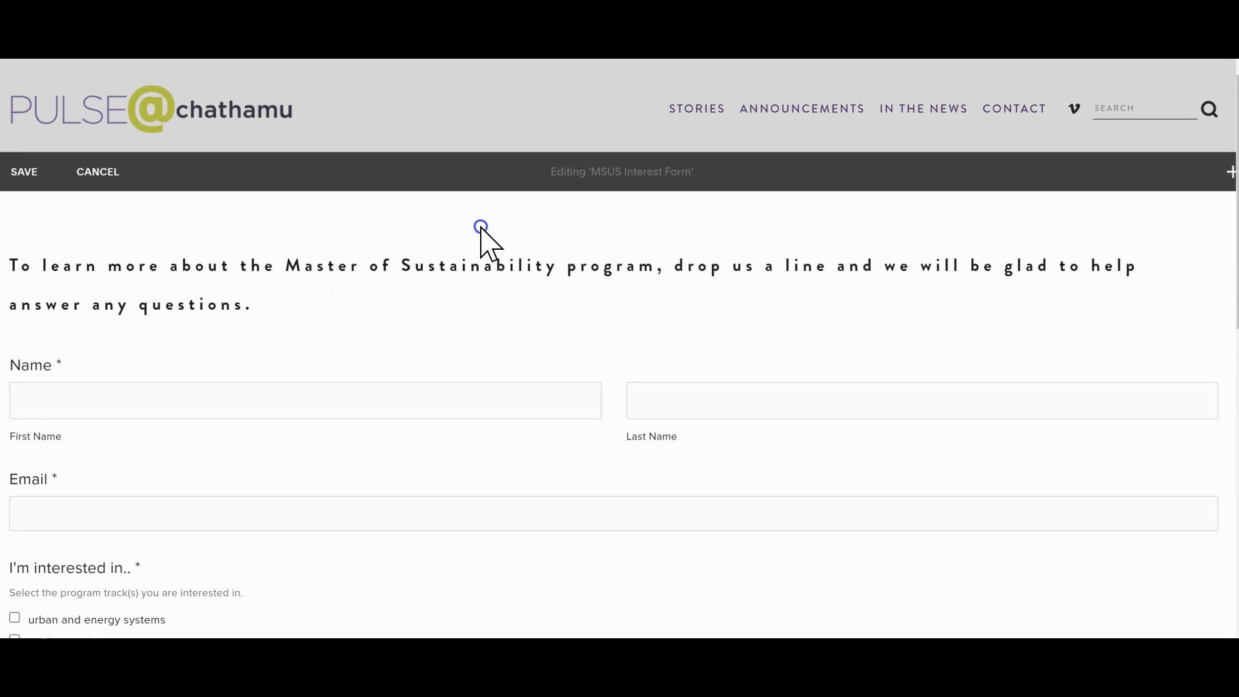
left_click(708, 424)
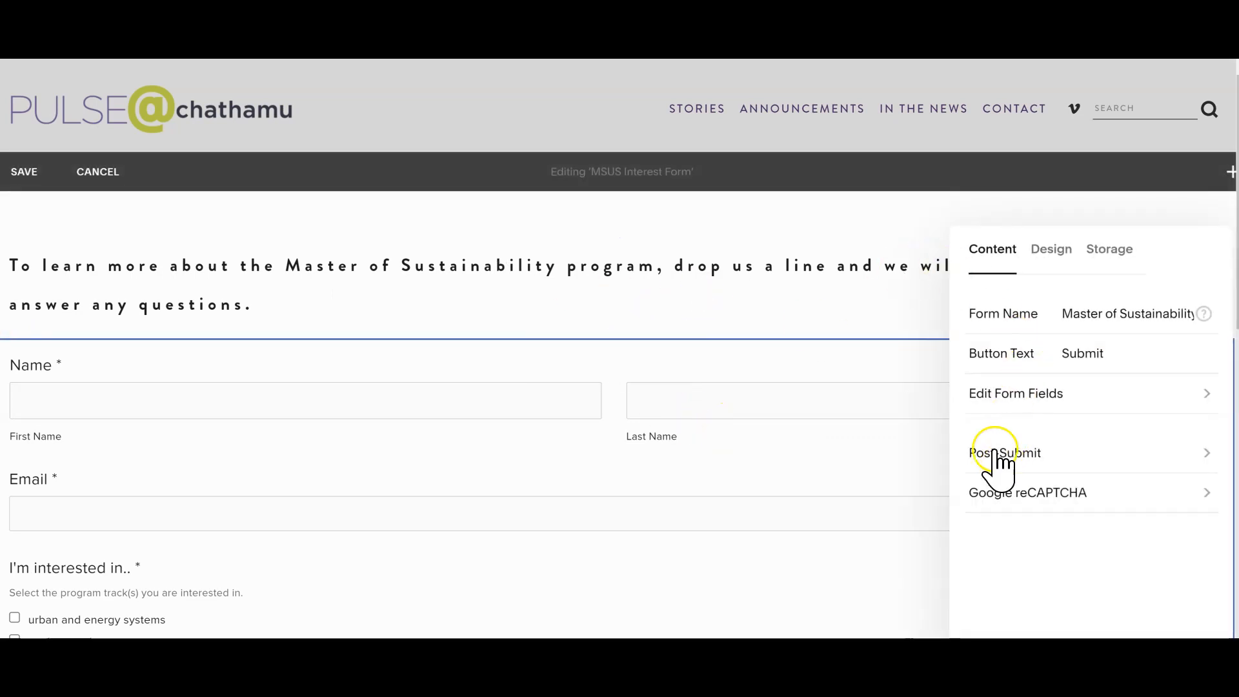
left_click(1007, 394)
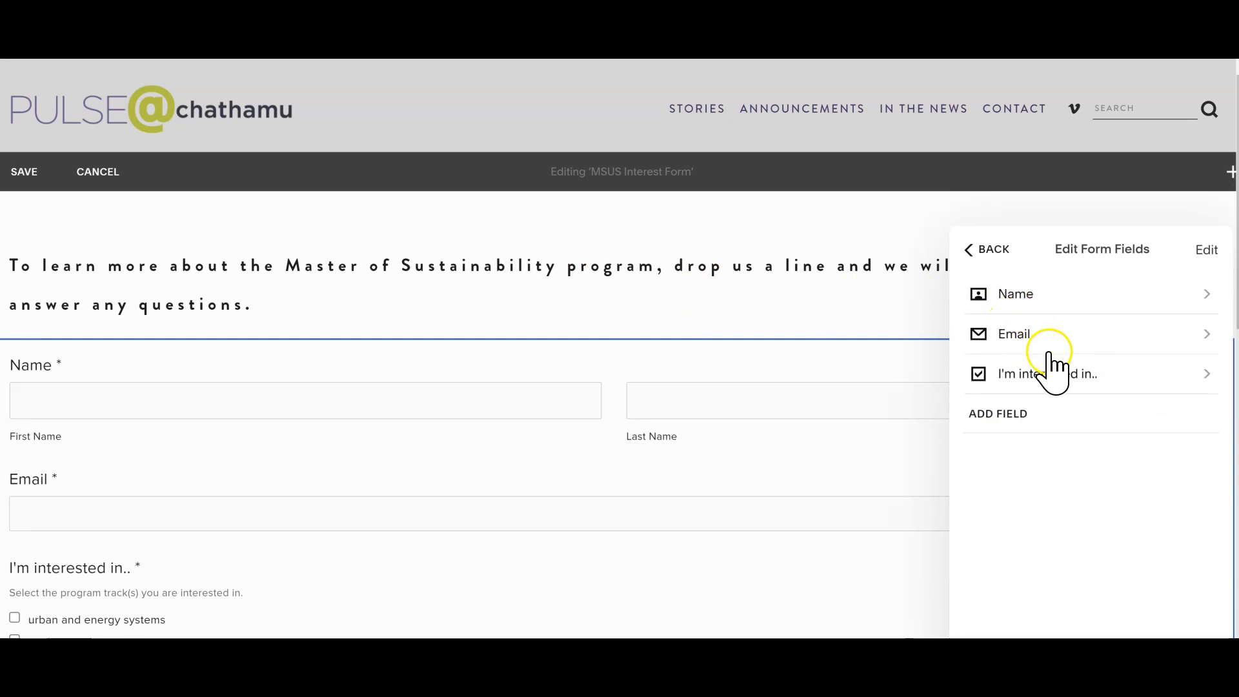
left_click(1044, 387)
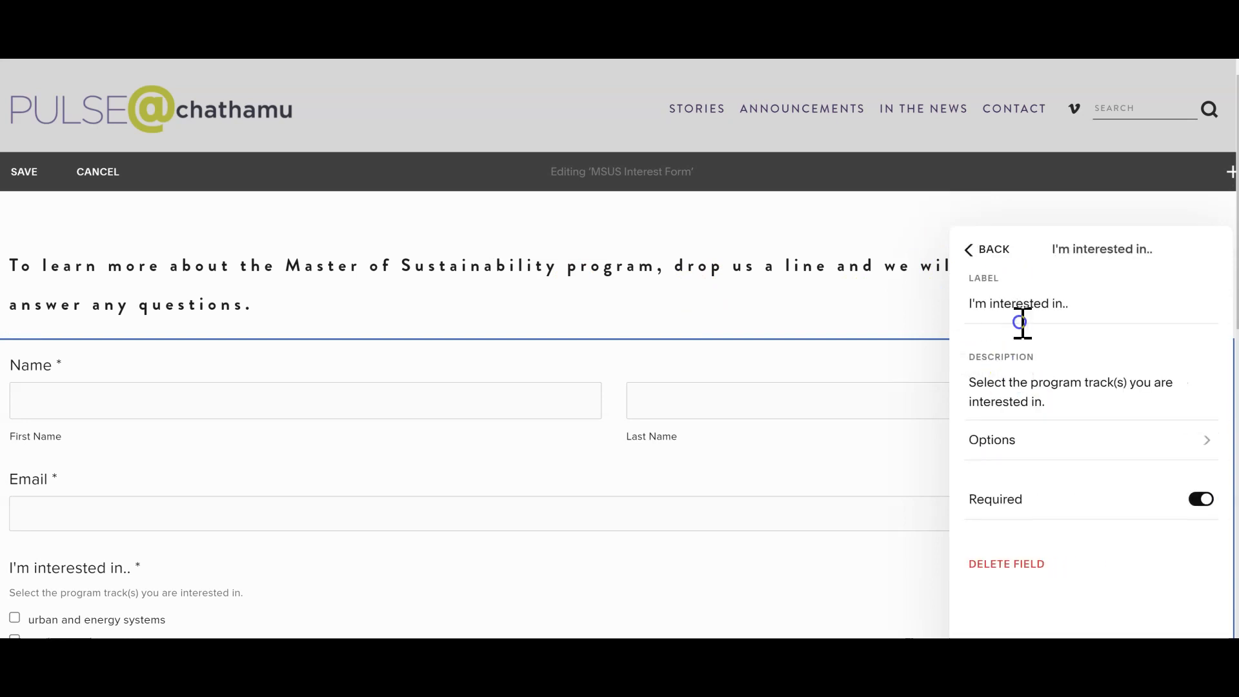
left_click(1013, 437)
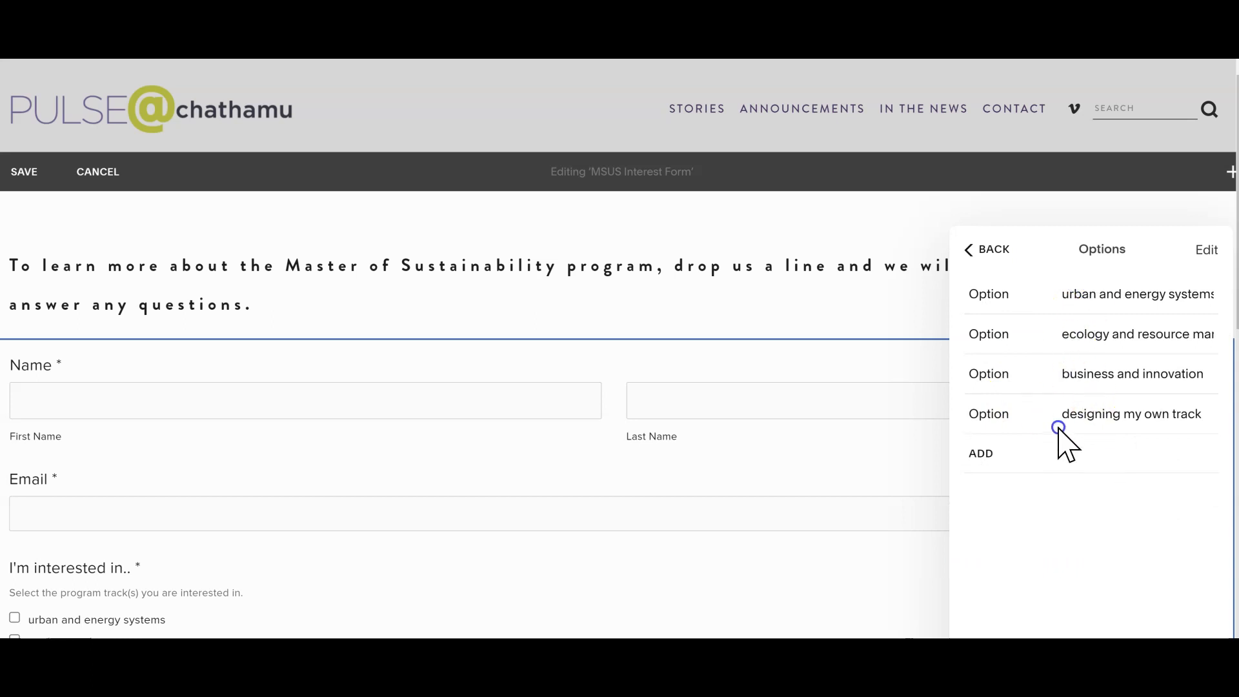
left_click(1217, 248)
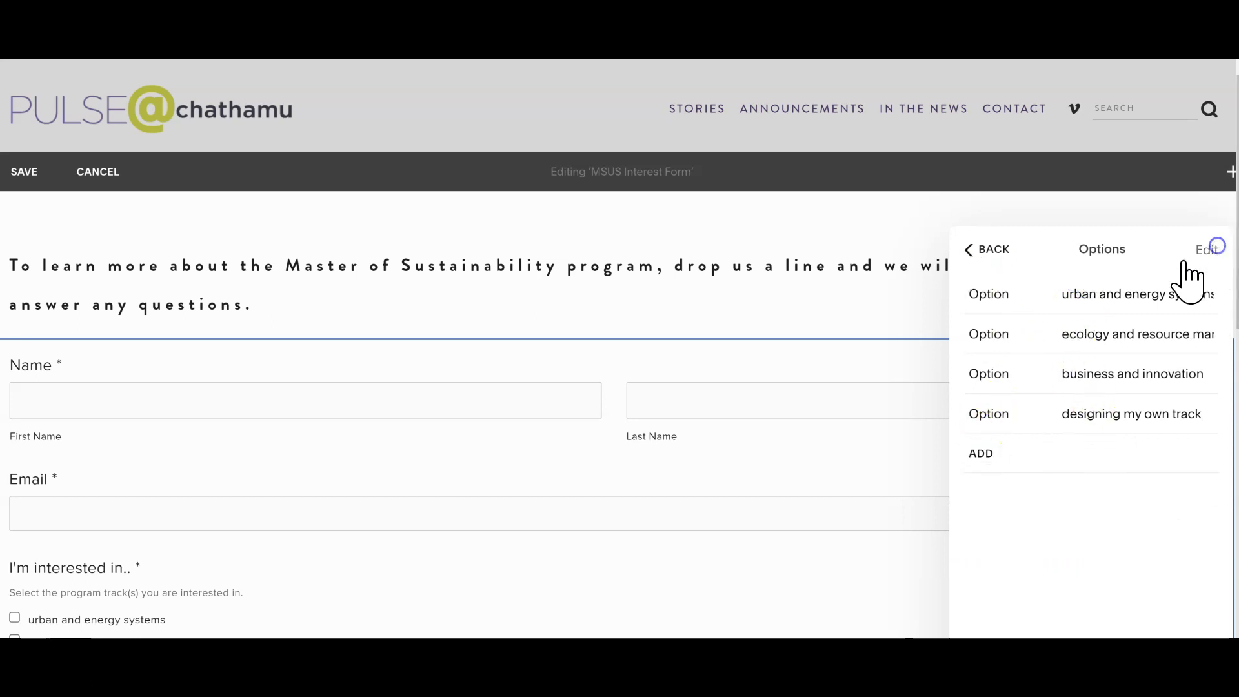
left_click(992, 249)
left_click(975, 250)
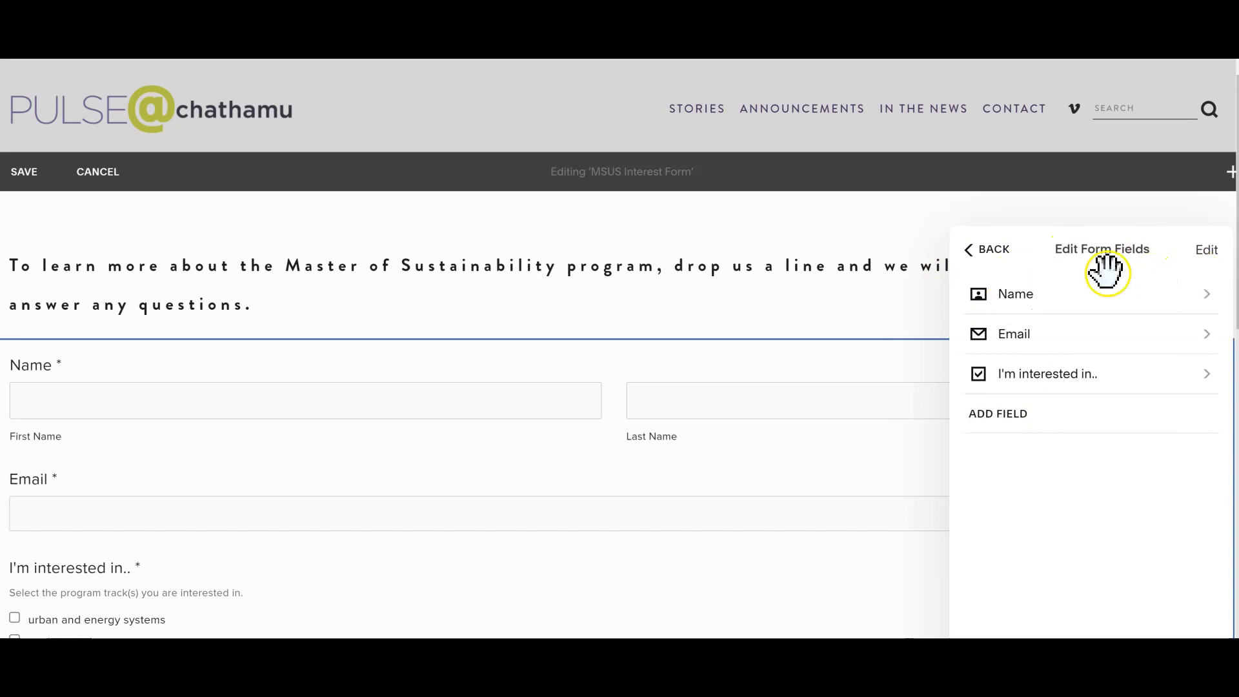
left_click(993, 251)
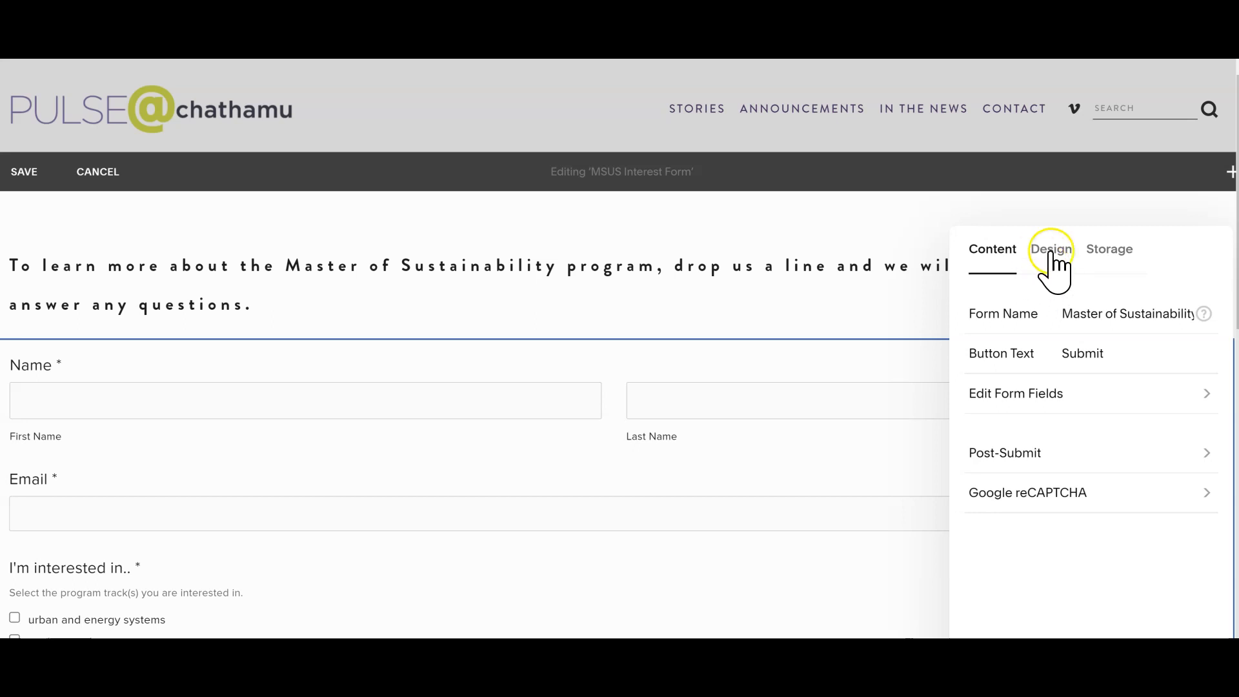
Step: Examine the form block's storage connections and the email address its submissions go to
left_click(1108, 252)
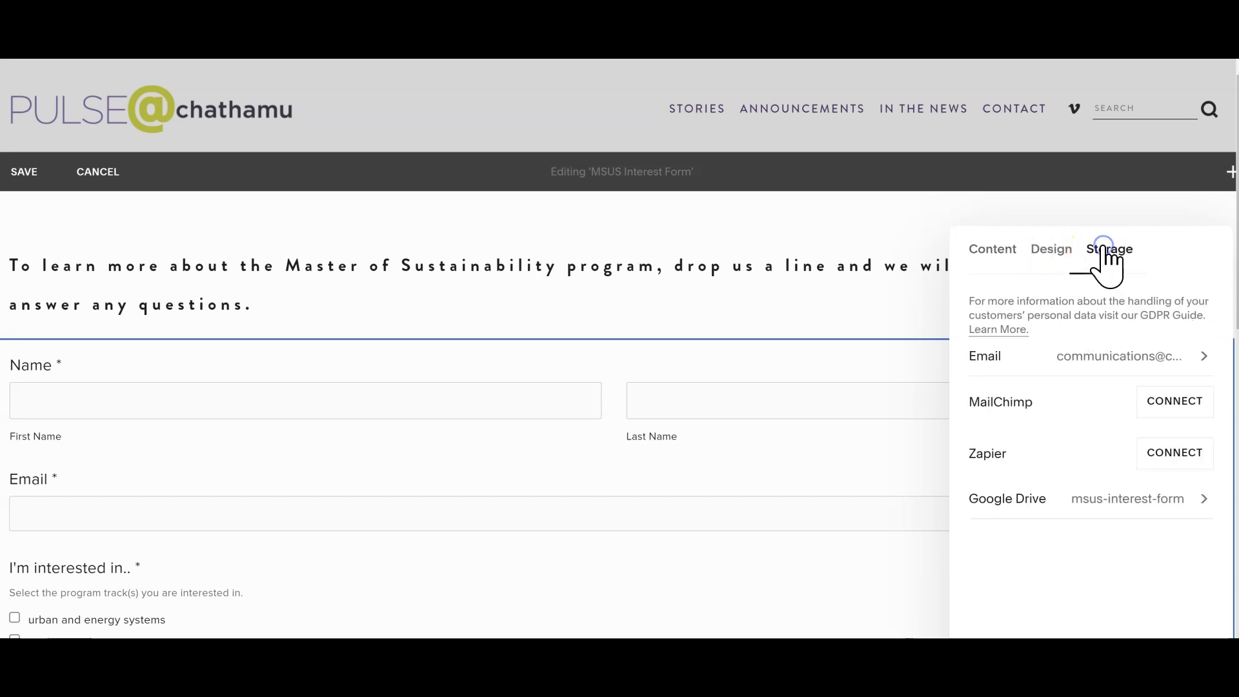
left_click(1112, 359)
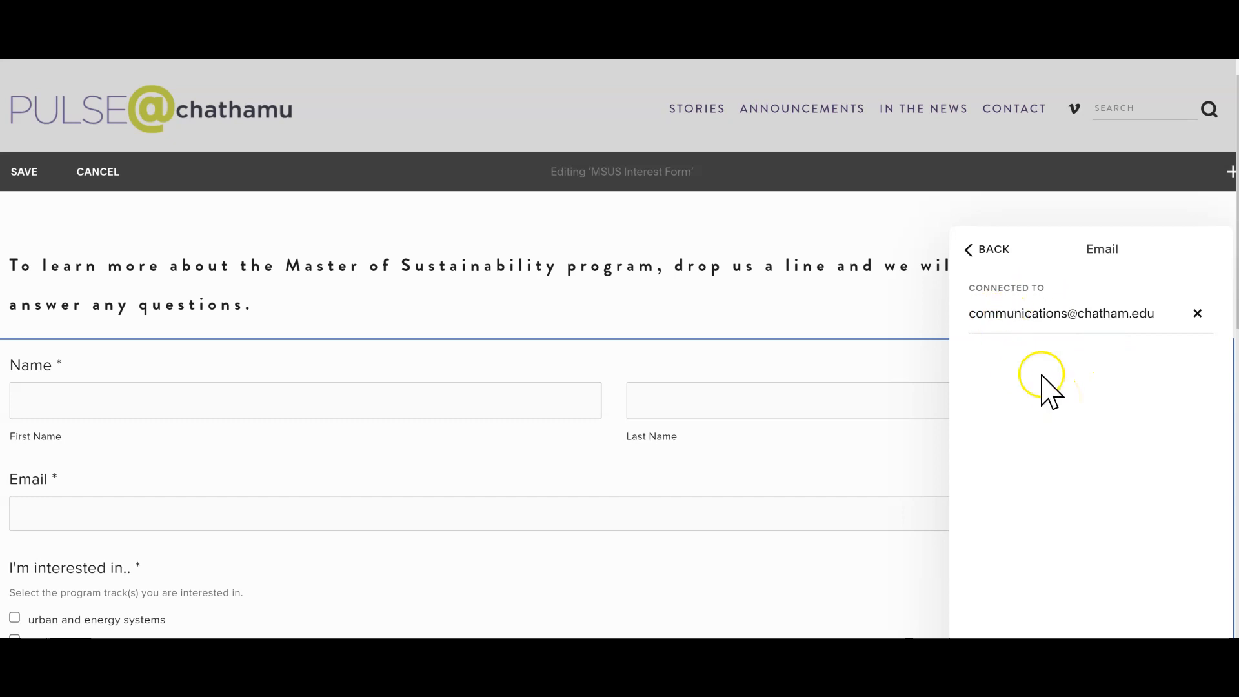
left_click(976, 251)
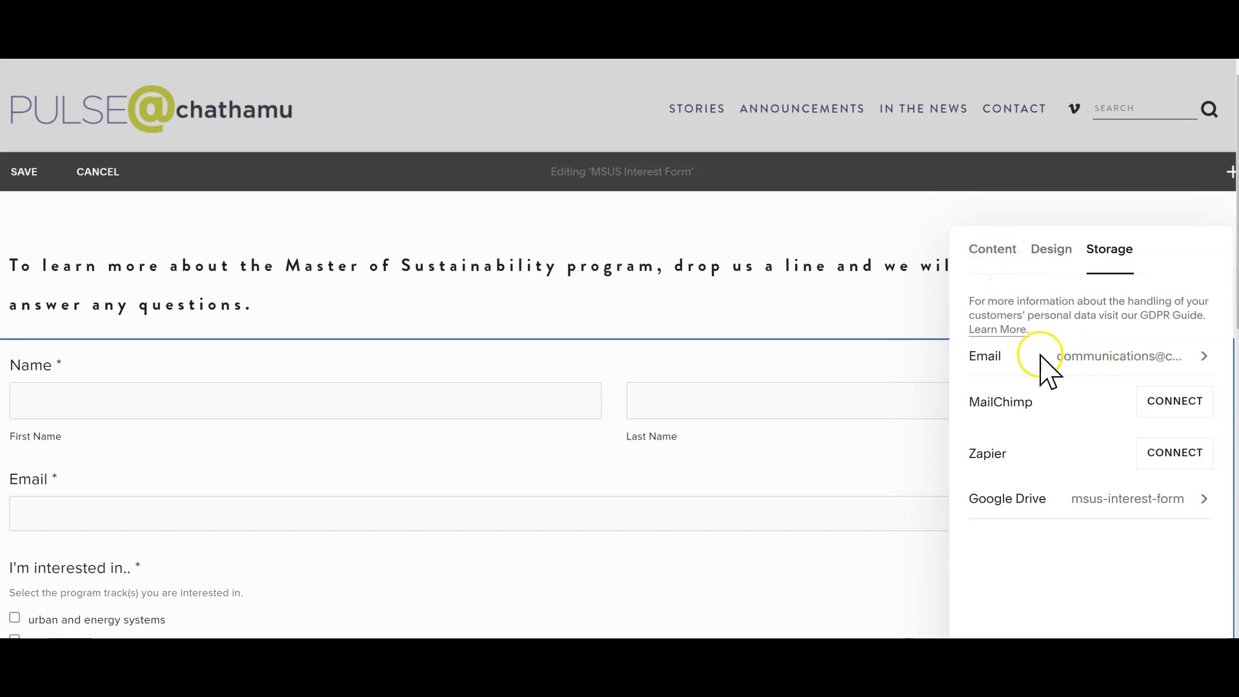
Step: Review the MSUS Interest Form page down to its closing website and admissions links, and leave its editor without saving
left_click(908, 304)
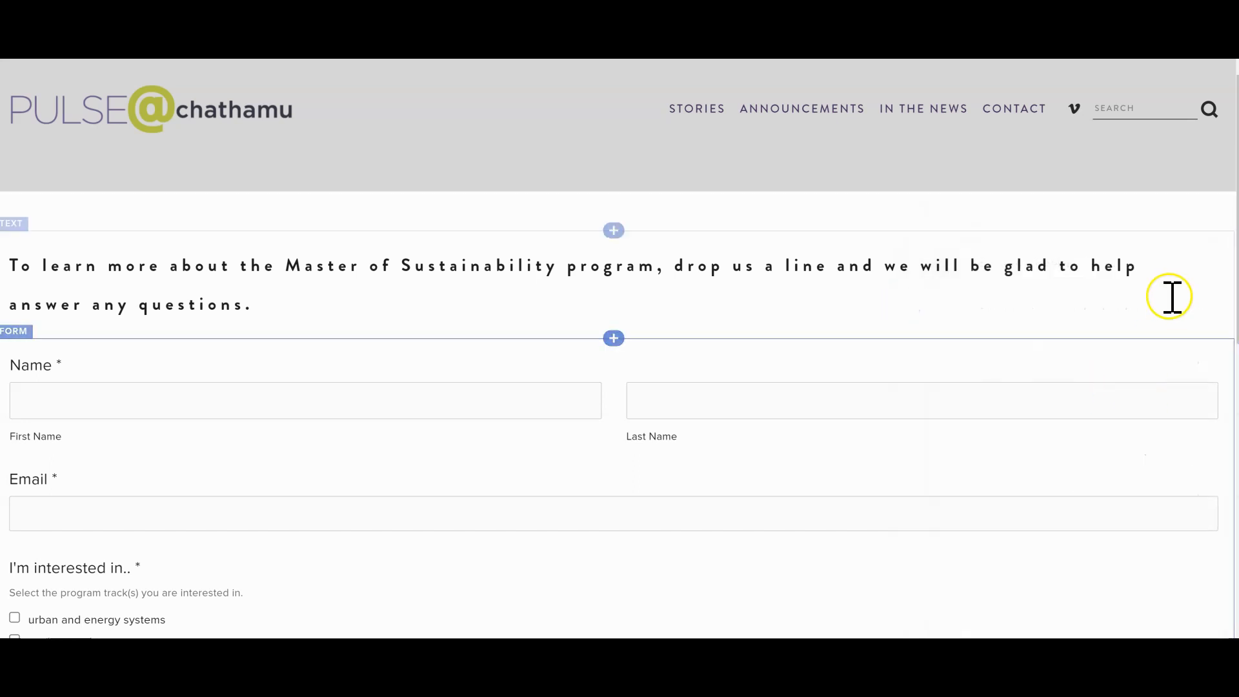
scroll(1229, 269, "down", 1)
scroll(619, 348, "down", 5)
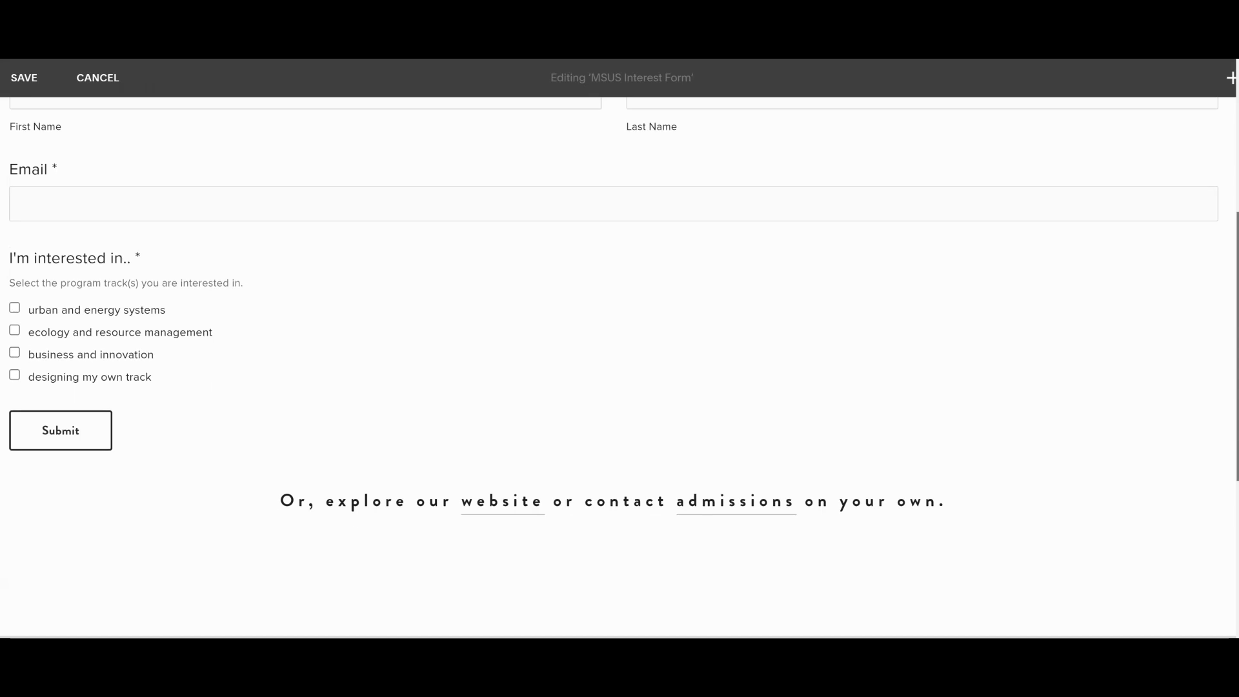
scroll(1173, 298, "up", 6)
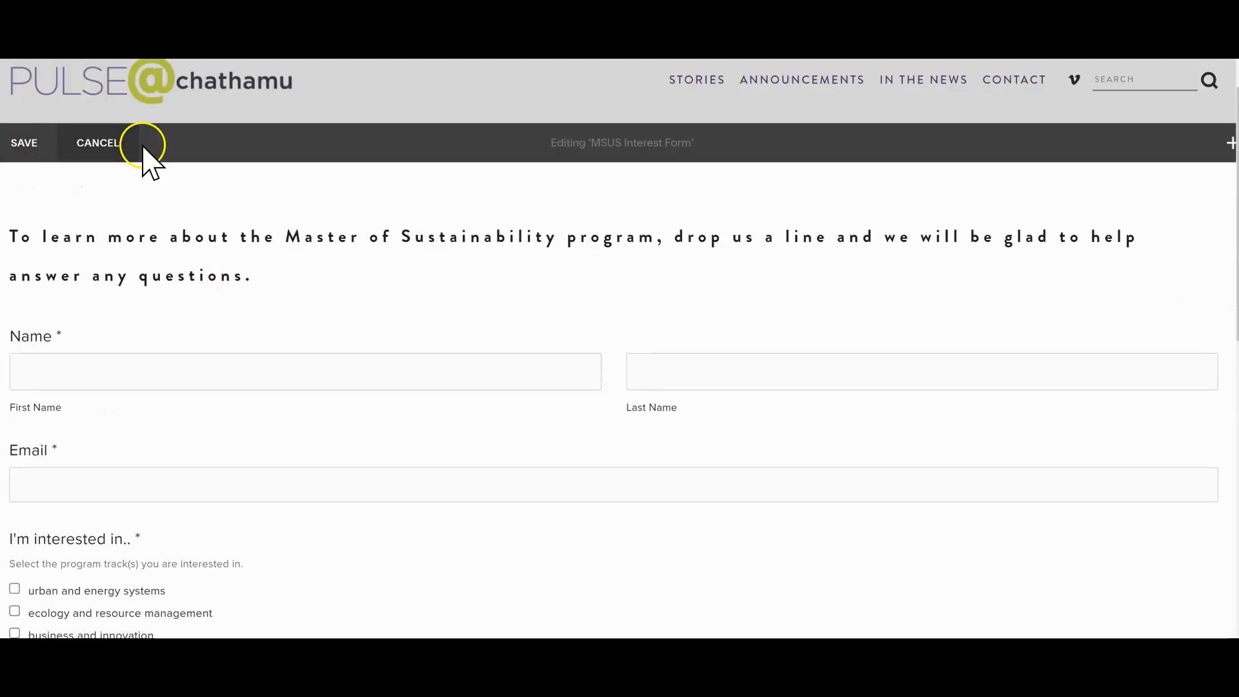
left_click(103, 144)
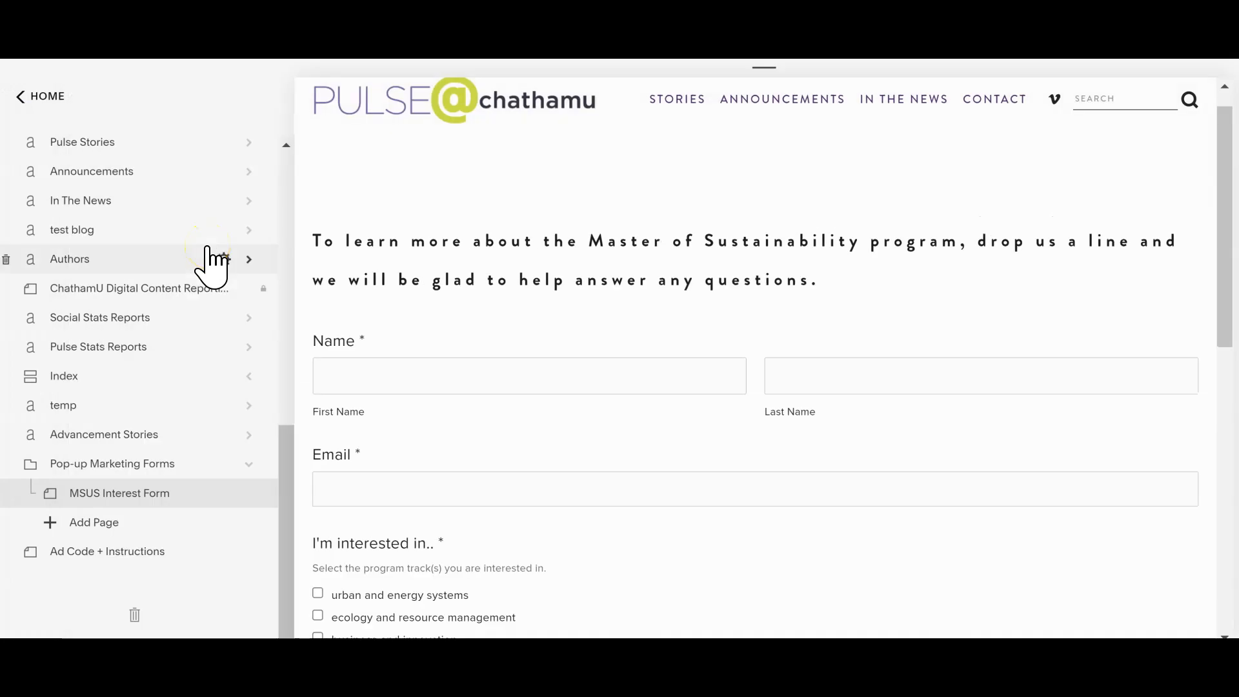
mouse_move(406, 271)
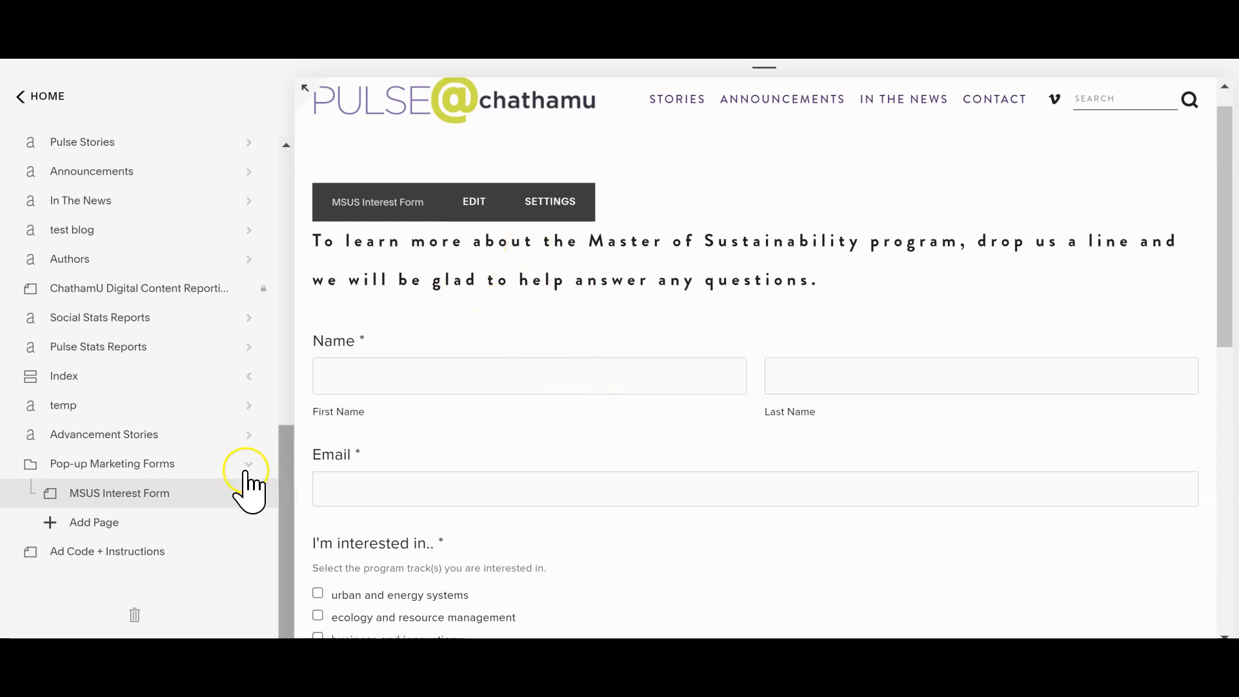
Step: Open the "How I'm Spending Summer Break" post in Pulse Stories for editing and review its body and tags for an ad position
left_click_drag(296, 506, 271, 412)
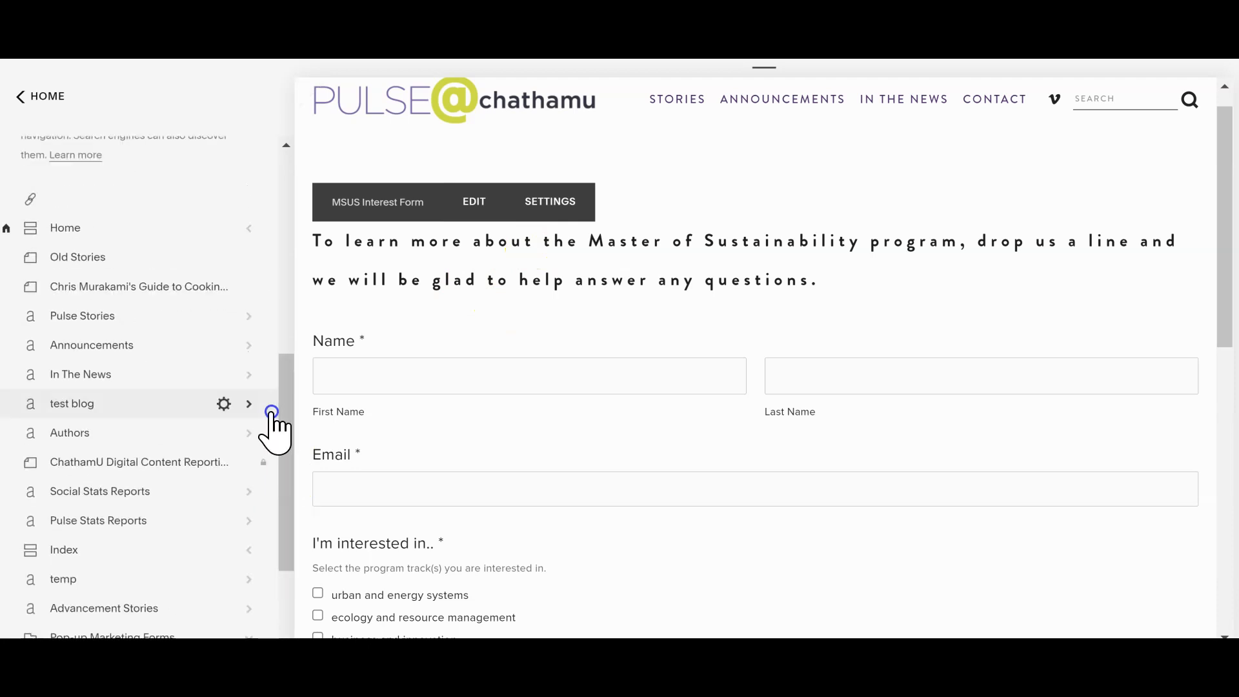
left_click(116, 316)
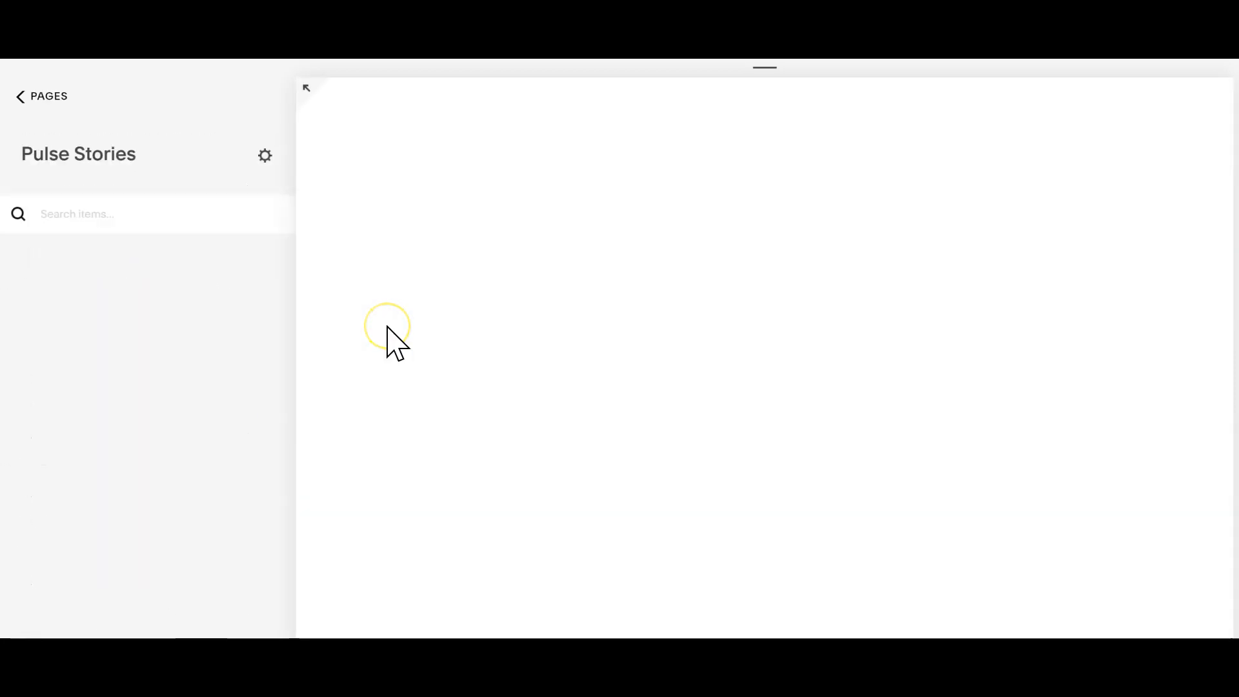
mouse_move(257, 311)
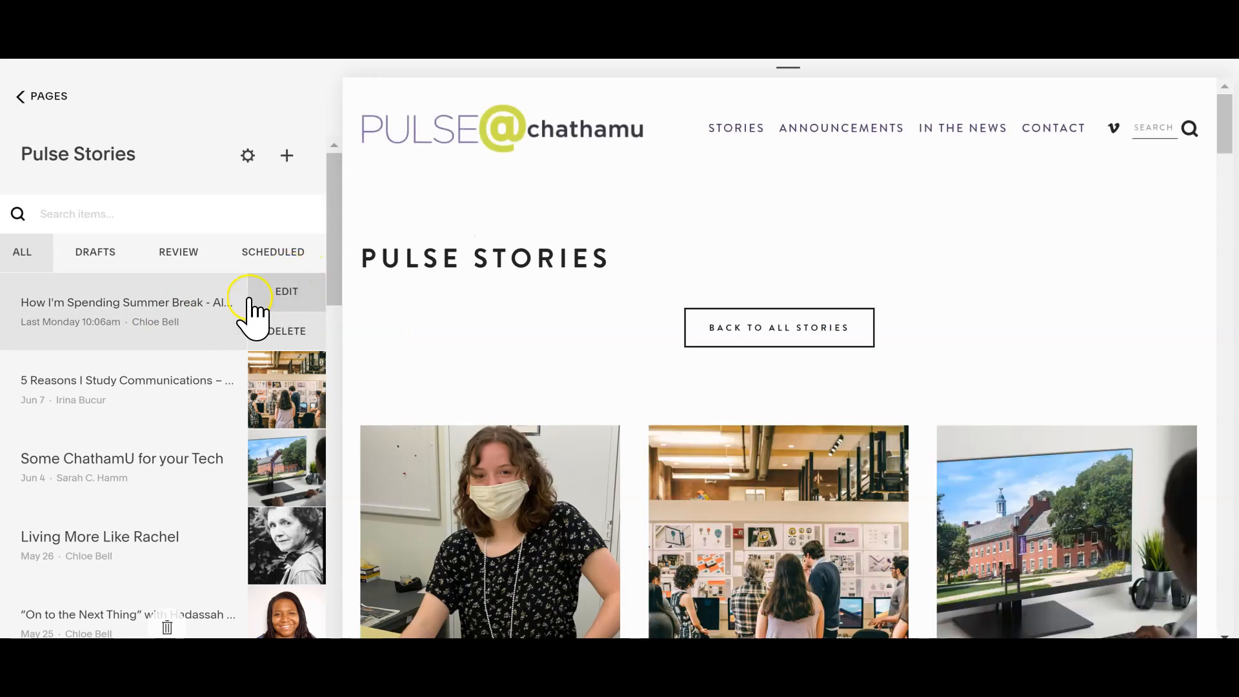
left_click(287, 293)
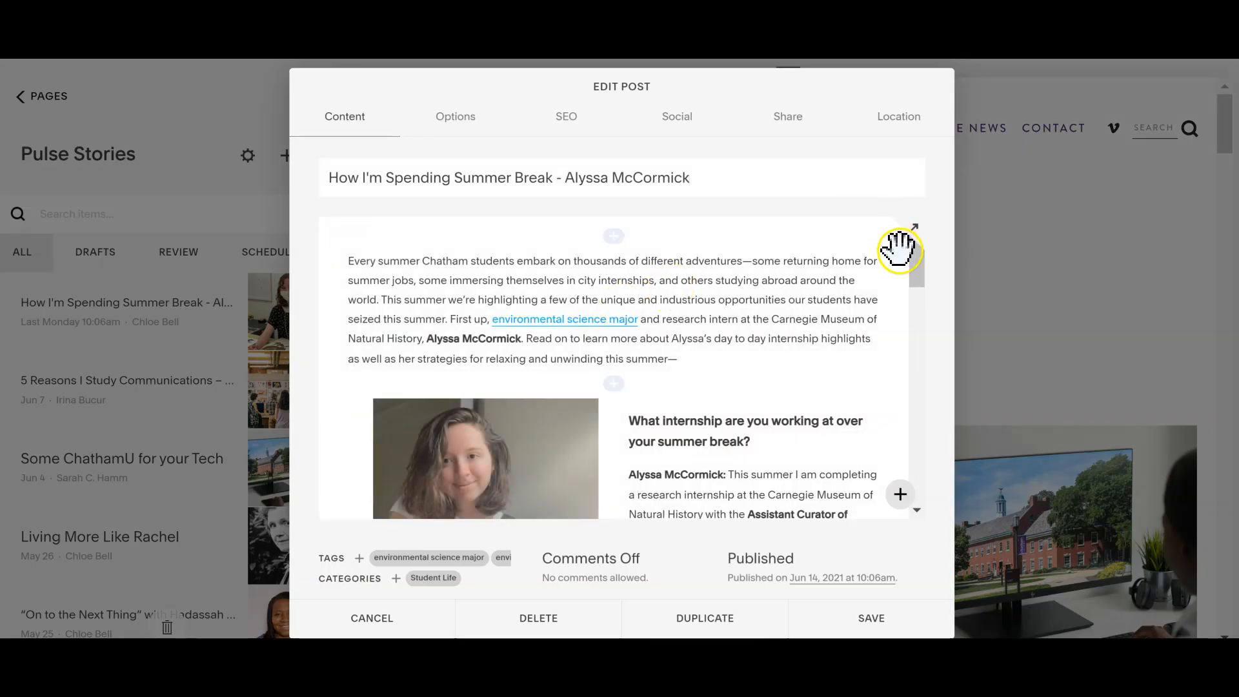
left_click(923, 336)
left_click_drag(922, 337, 916, 459)
left_click(697, 460)
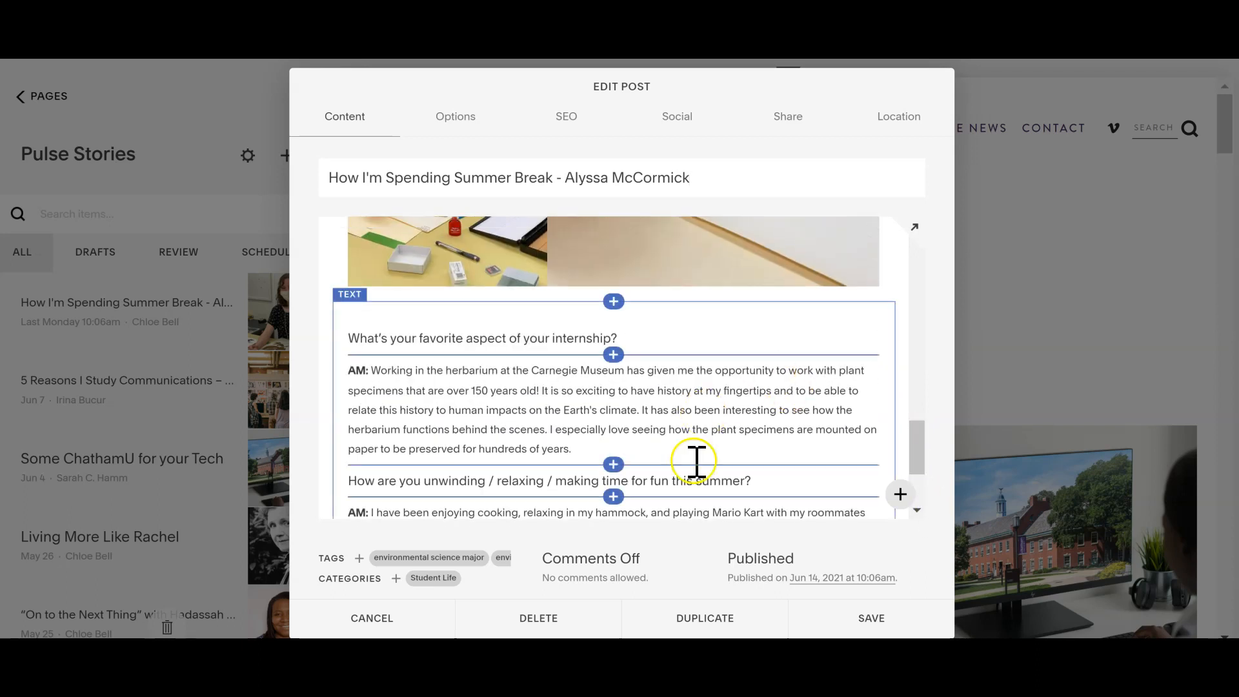
left_click(716, 482)
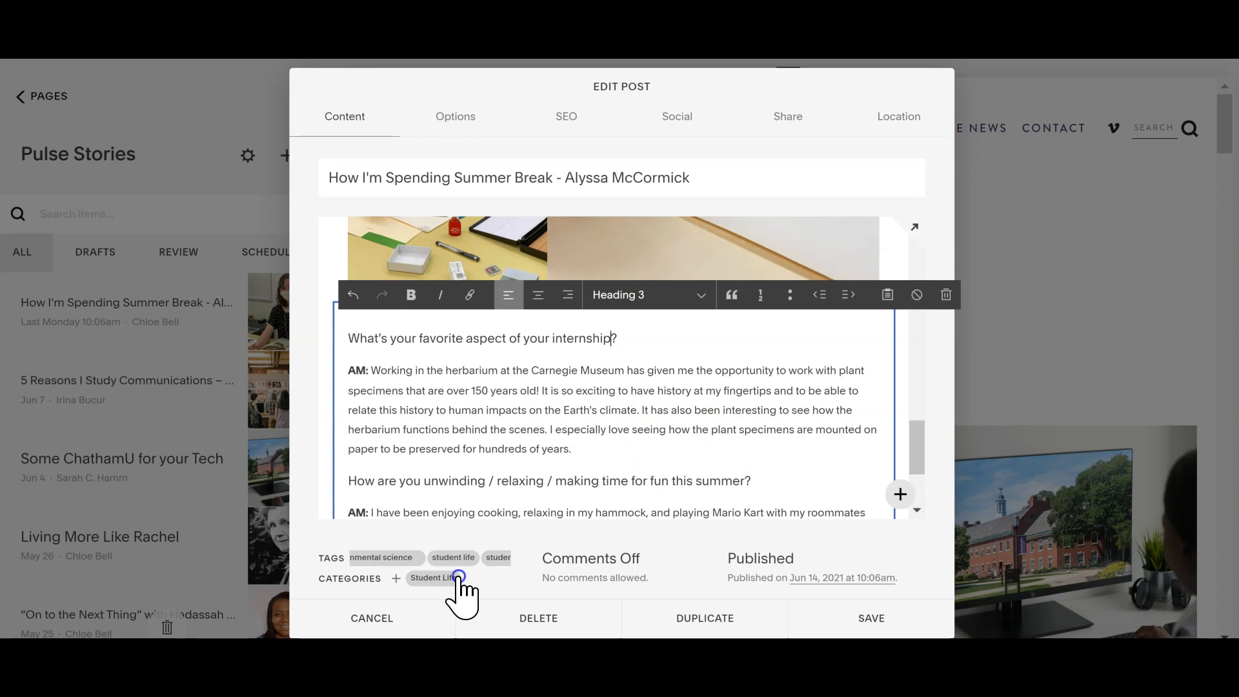
left_click(534, 403)
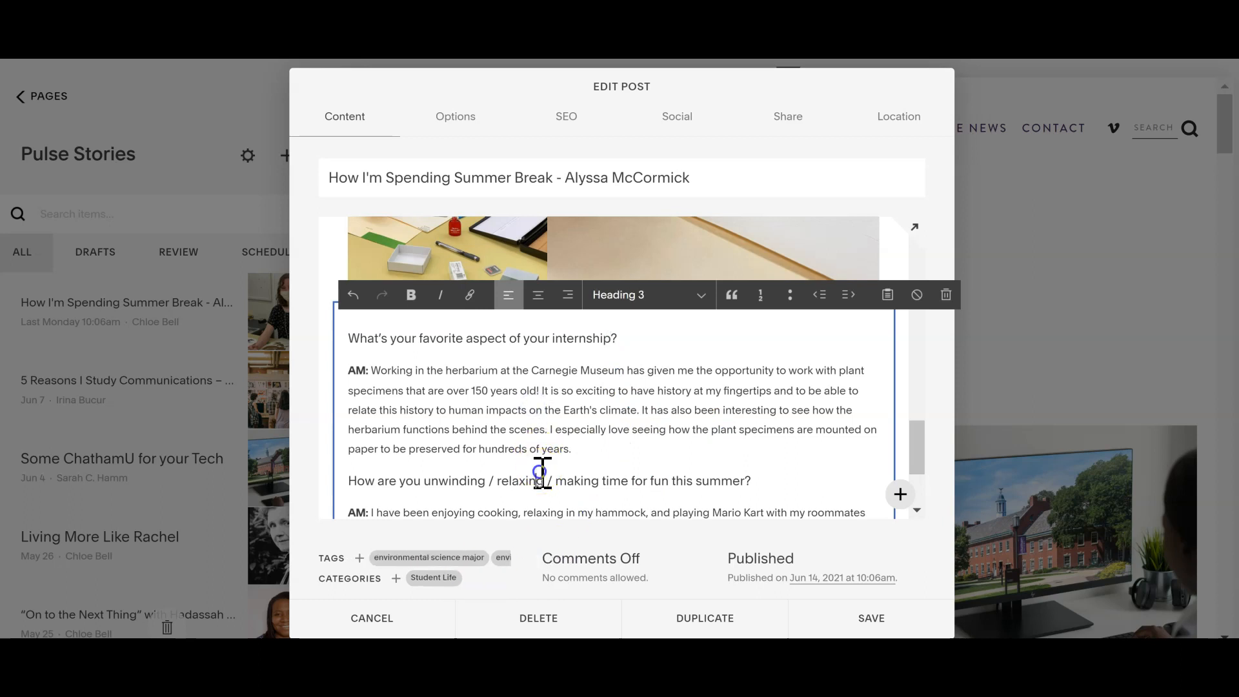
mouse_move(917, 431)
left_mouse_down()
mouse_move(916, 452)
mouse_move(915, 420)
left_mouse_up()
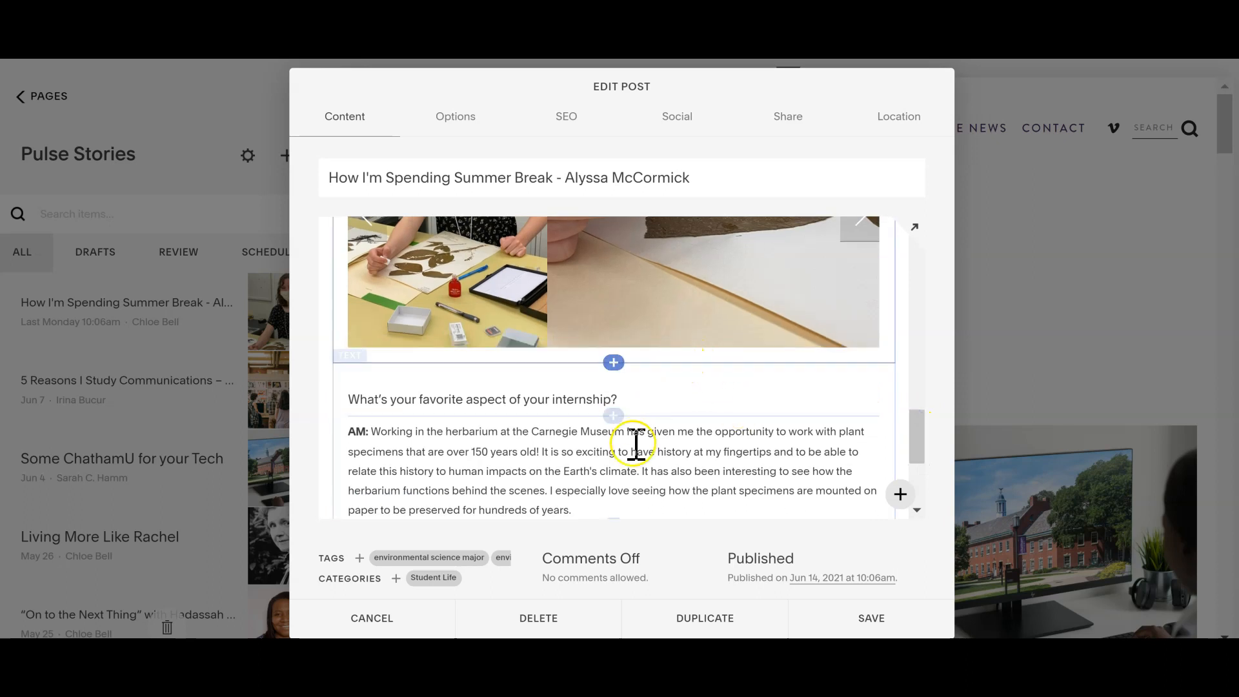
Step: Insert a code block above the "What's your favorite aspect of your internship?" heading
left_click(616, 363)
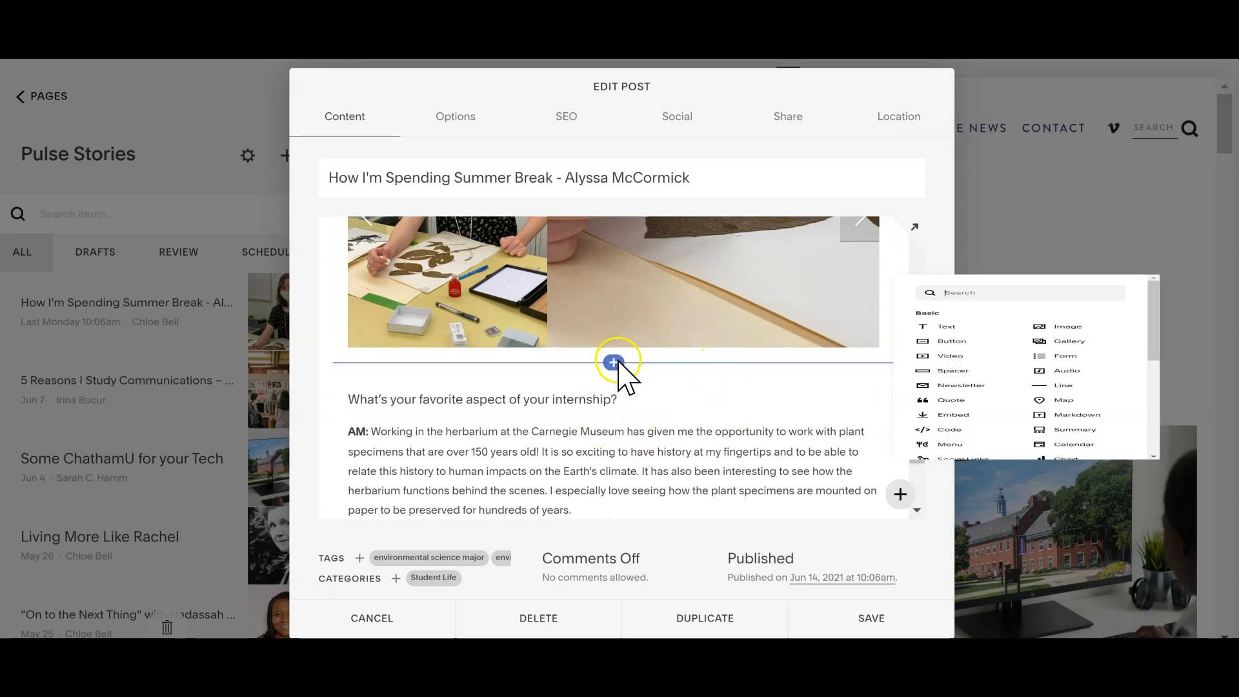
left_click_drag(1236, 299, 1237, 411)
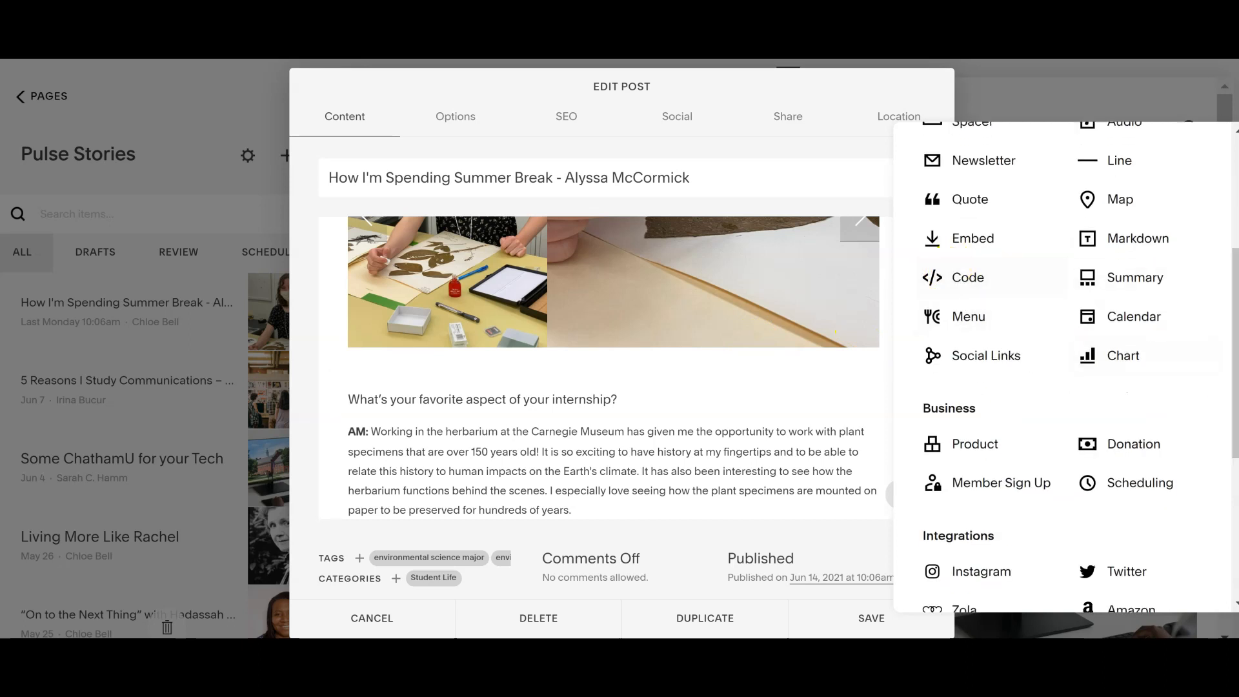
left_click_drag(1233, 290, 1211, 157)
left_click(1093, 180)
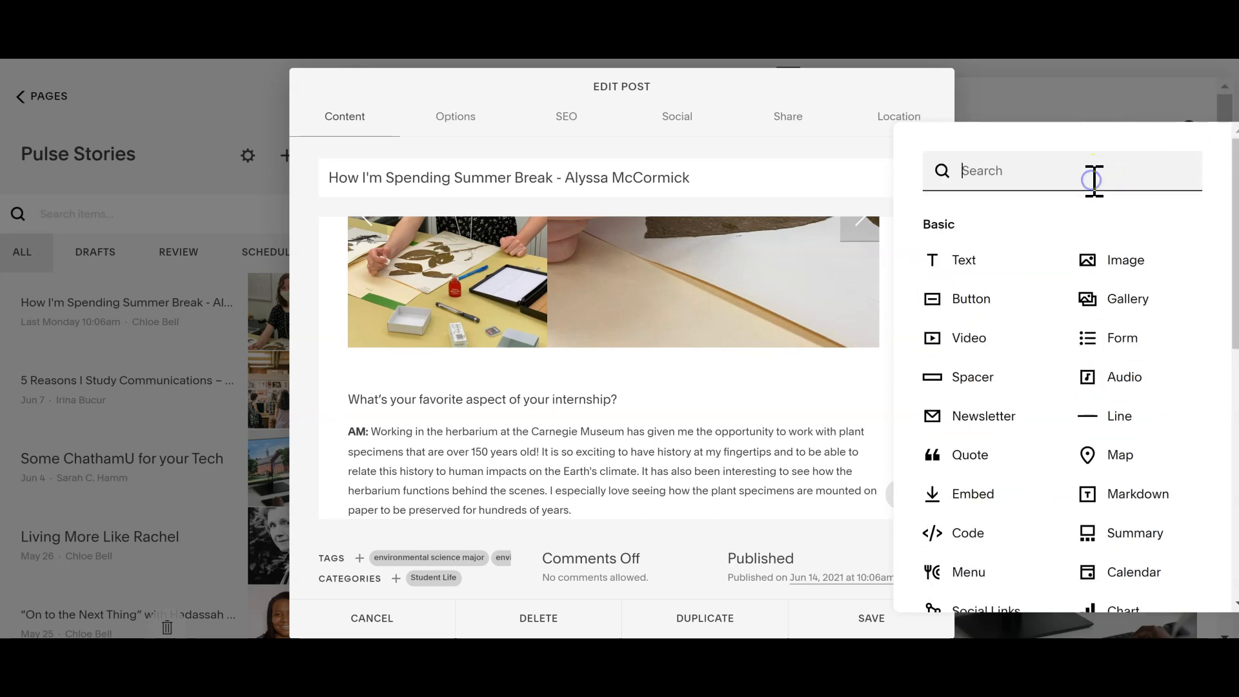
type("code")
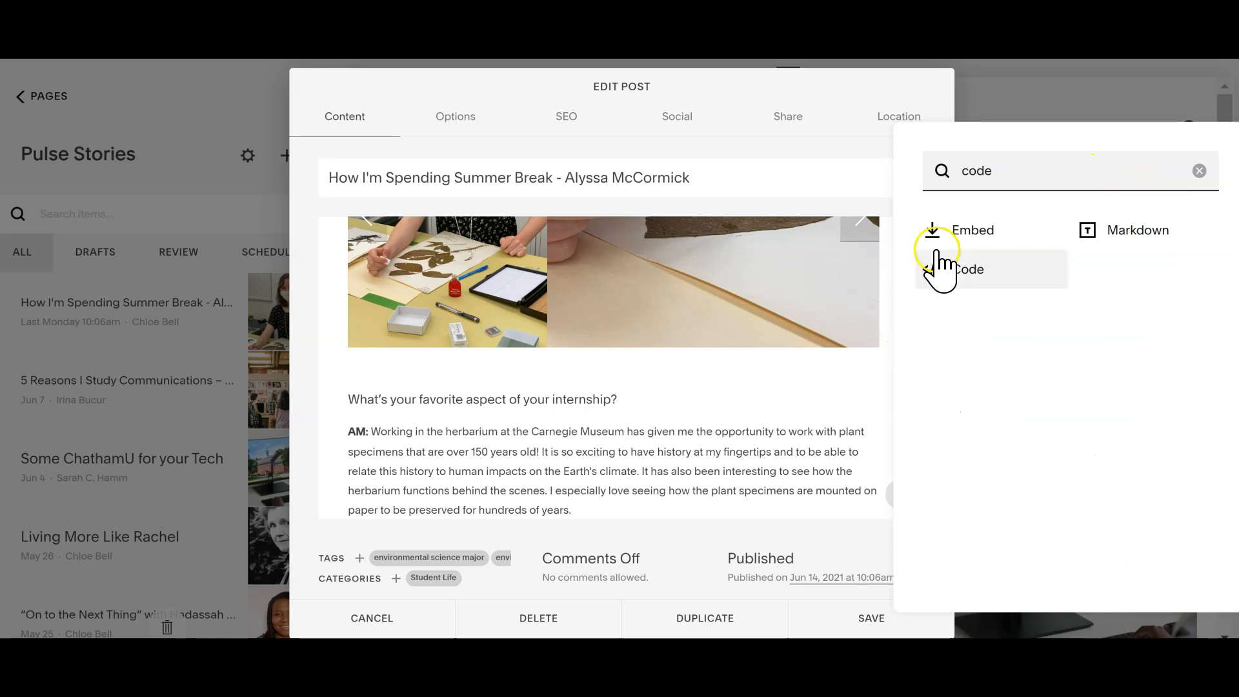
left_click(939, 276)
left_click(911, 282)
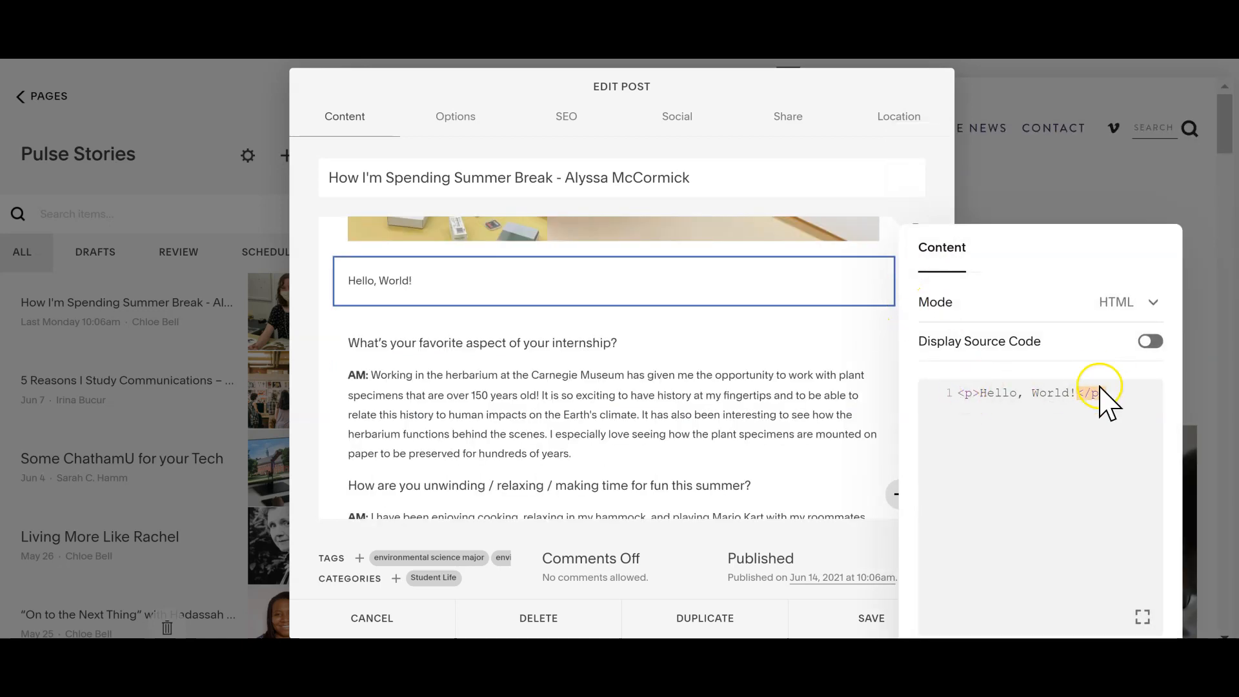
Step: Replace the code block's placeholder HTML with the copied instruction text and check its rendering in the story
left_click_drag(1120, 390, 941, 389)
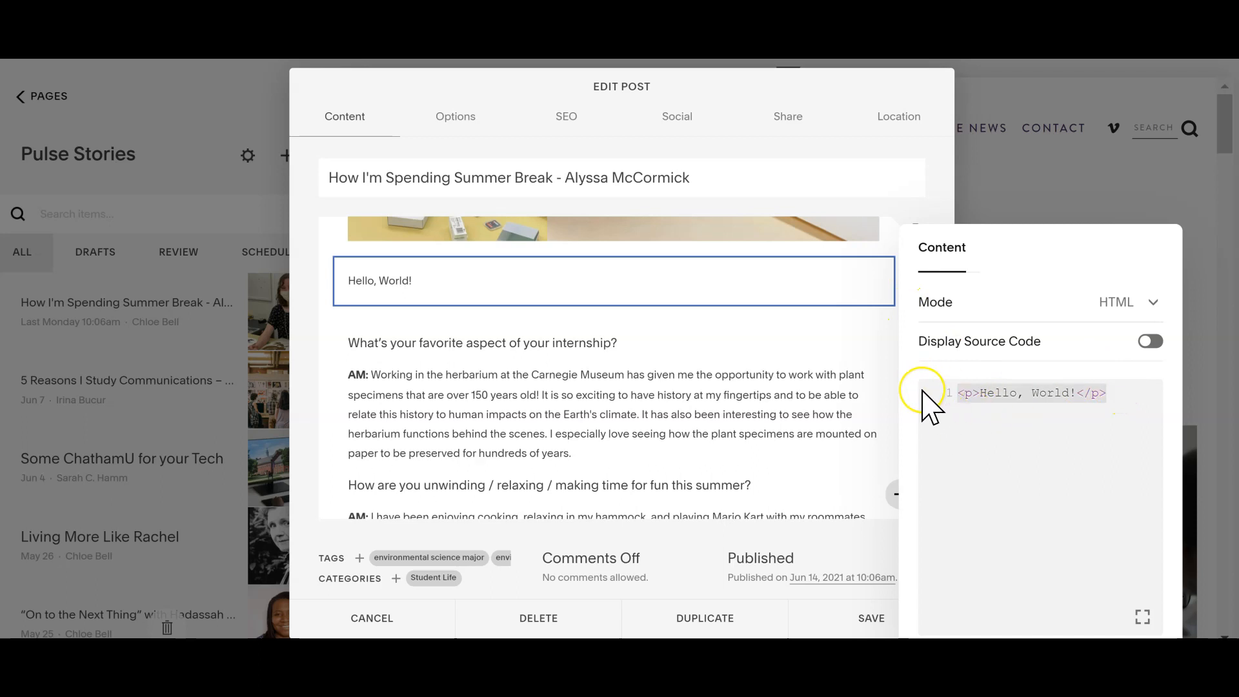
key("ctrl+v")
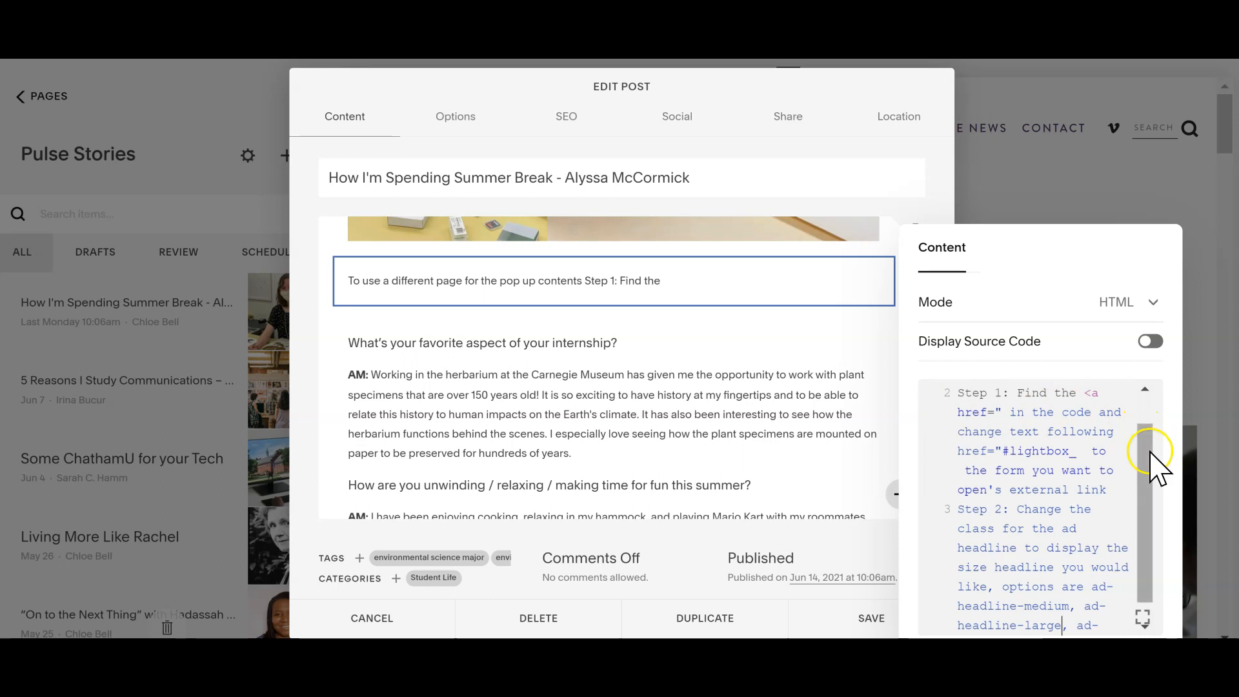
scroll(1136, 464, "down", 1)
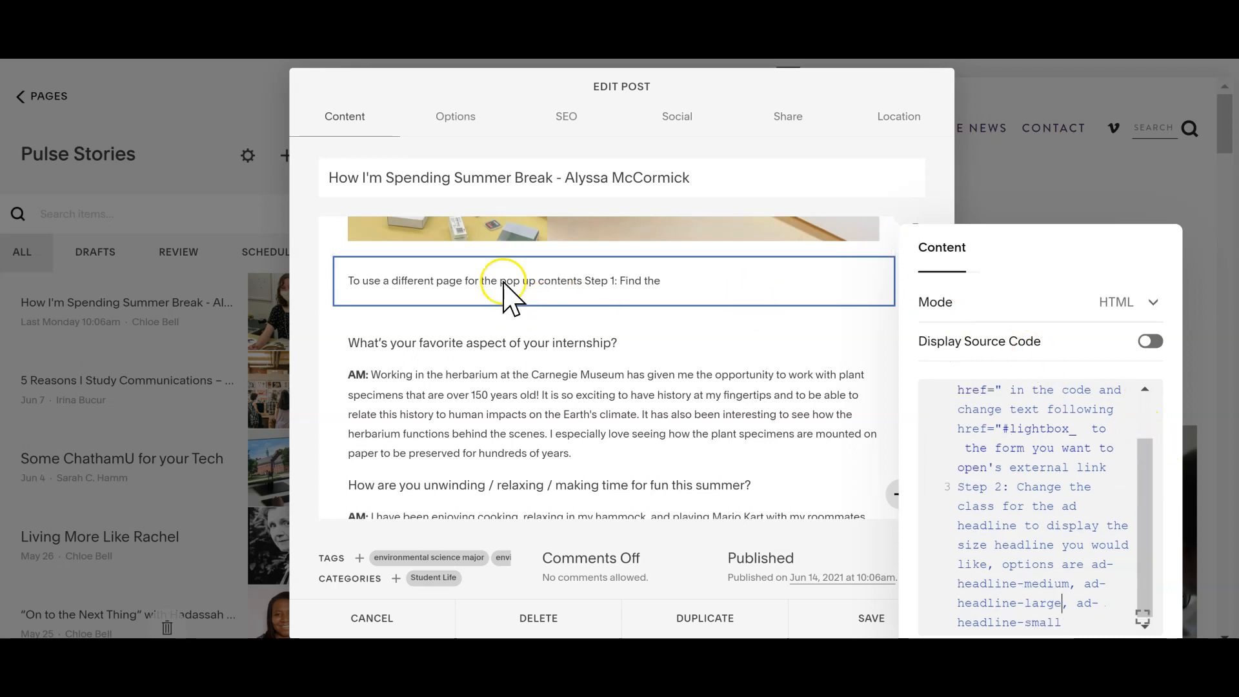
left_click(504, 281)
left_click(588, 272)
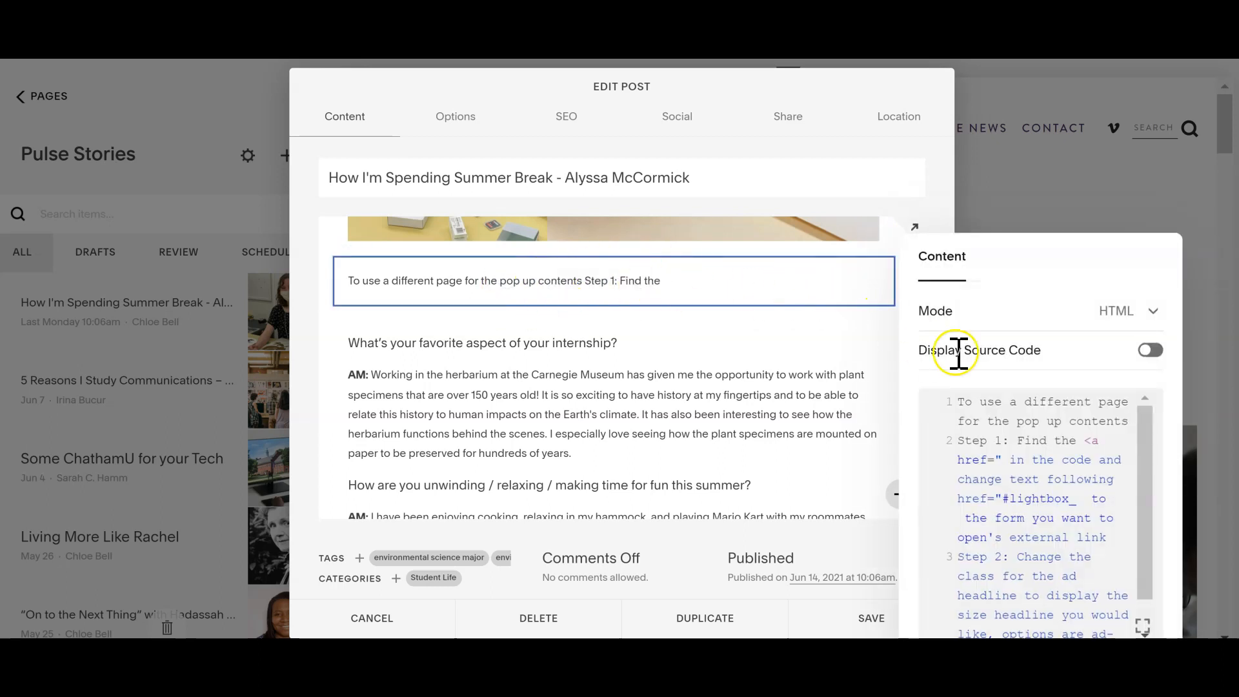
Step: Clear the pasted text from the code block and discard the edits to the story
key("ctrl+a")
key("BackSpace")
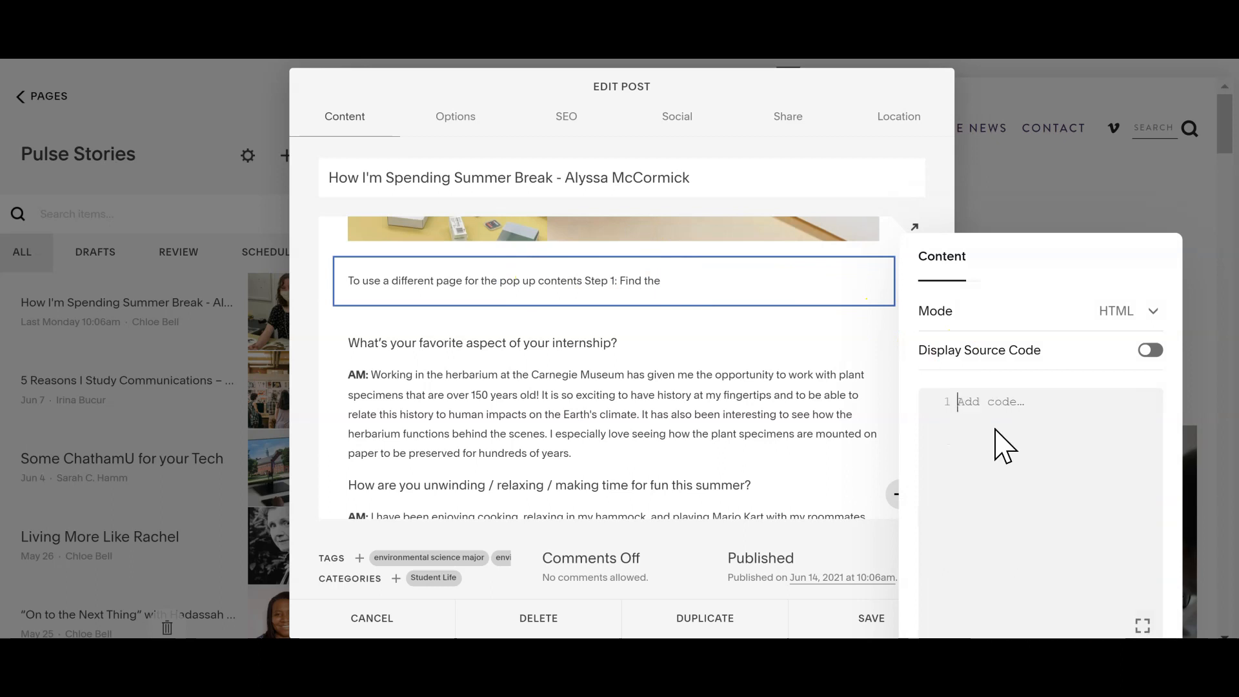
left_click(400, 618)
left_click(413, 624)
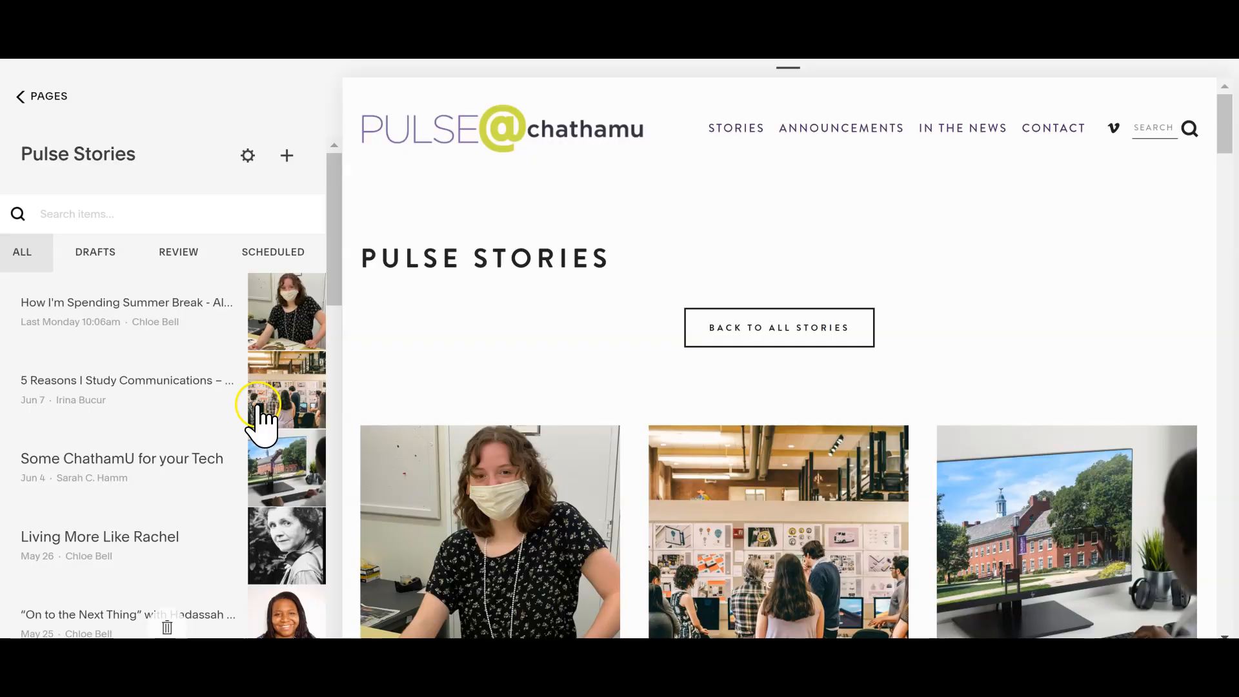
Step: Return to the Ad Code + Instructions page and examine the msus-interest-form part of the lightbox link in the ad code
left_click(25, 97)
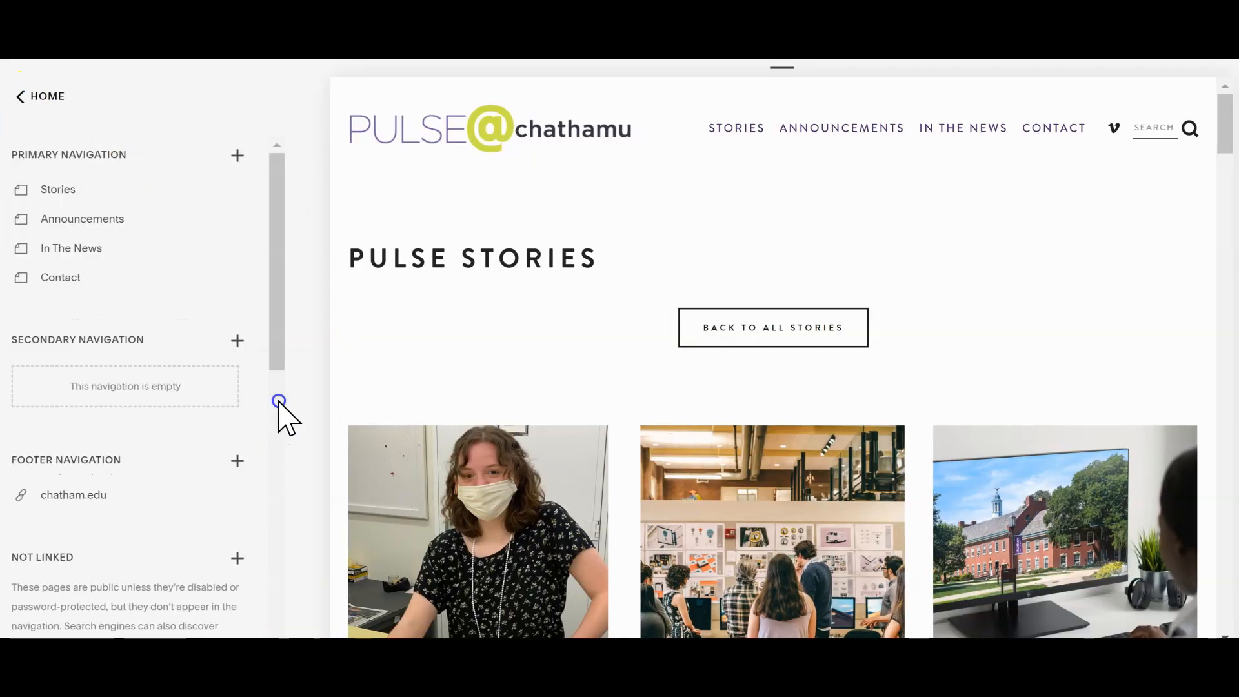
left_click_drag(279, 336, 293, 613)
left_click(161, 564)
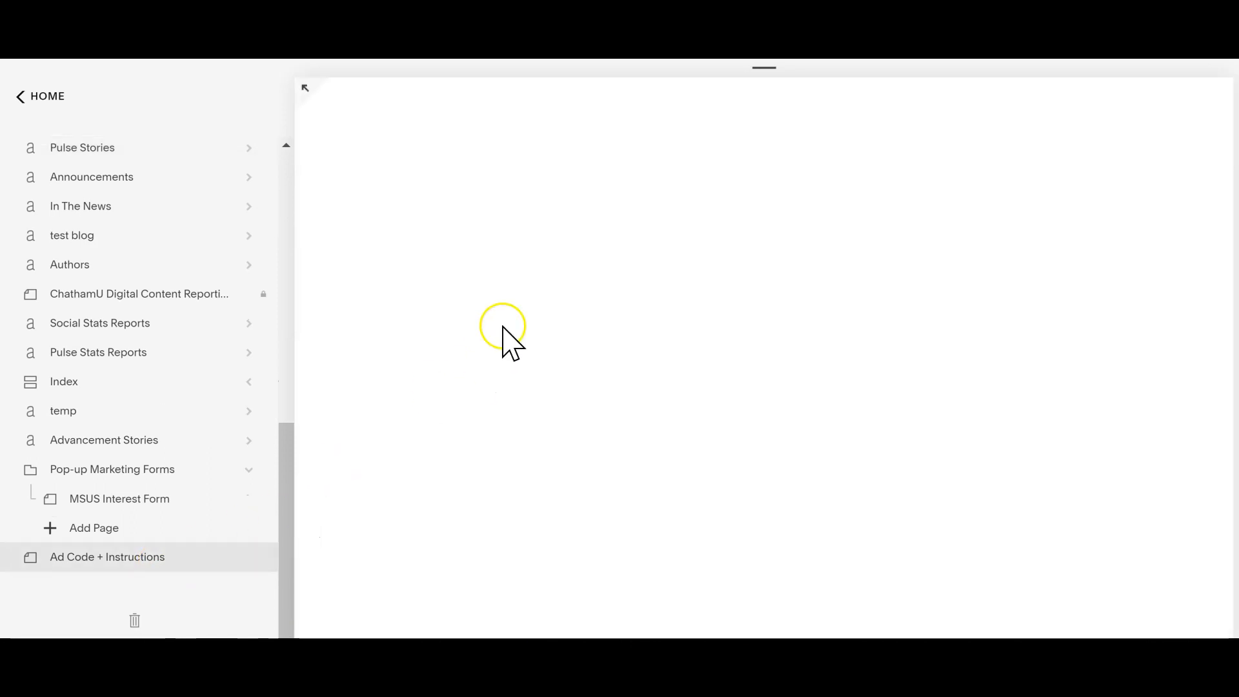
left_click_drag(1223, 123, 1224, 291)
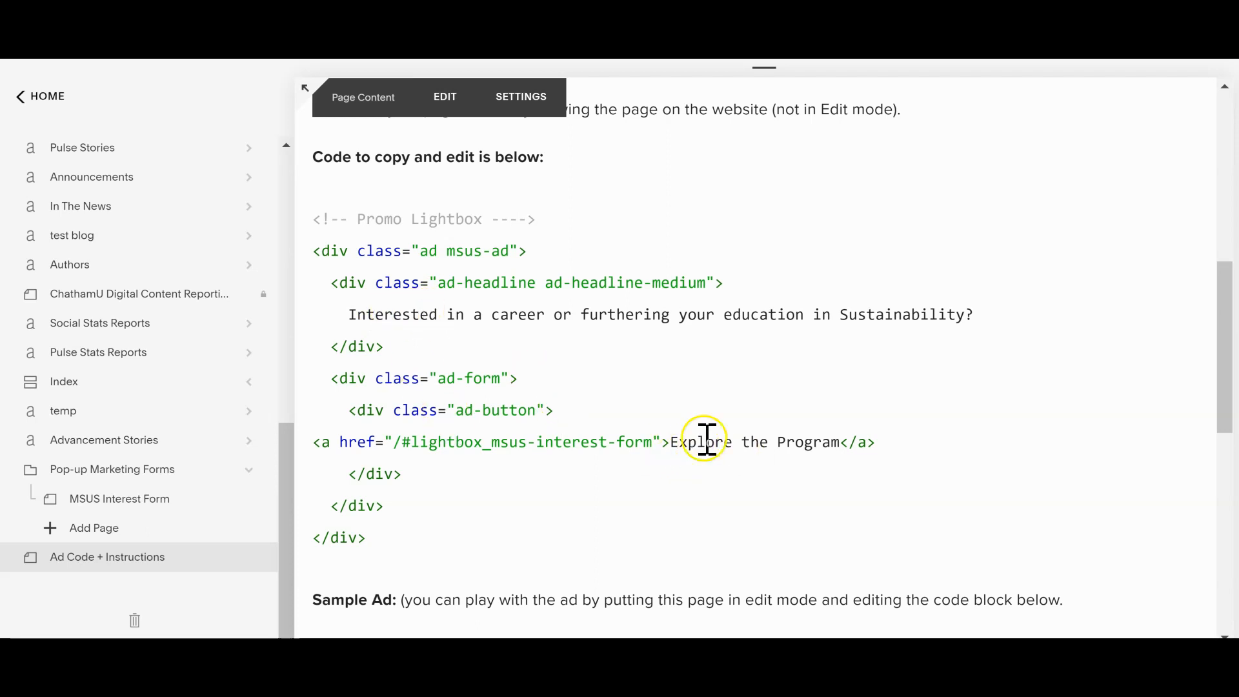
left_click_drag(647, 443, 544, 444)
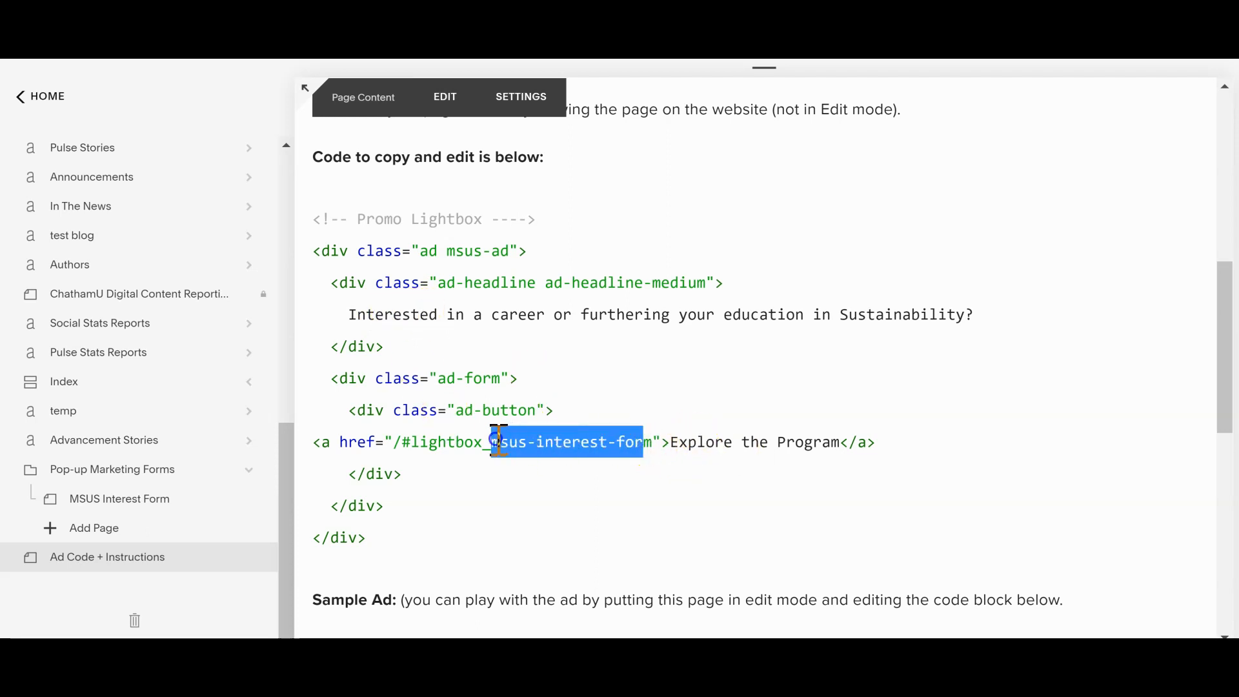
left_click(660, 448)
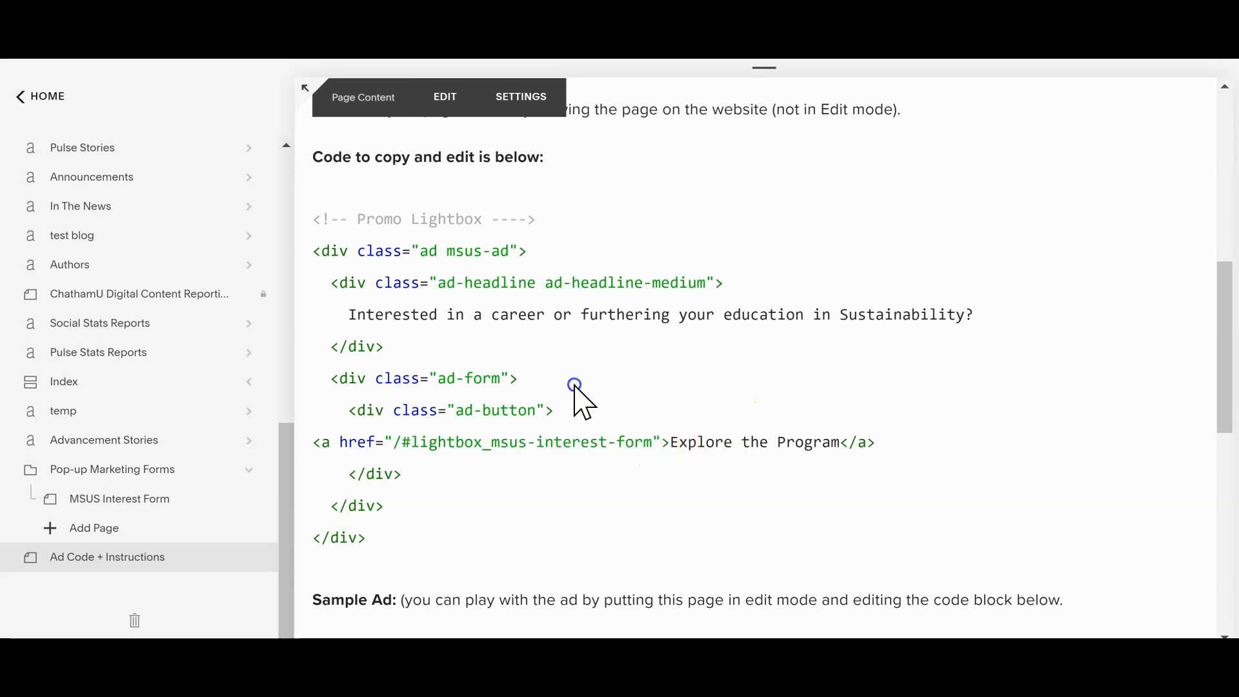
Step: Copy the complete ad code from the Promo Lightbox comment through the last closing div
left_click_drag(396, 542, 293, 227)
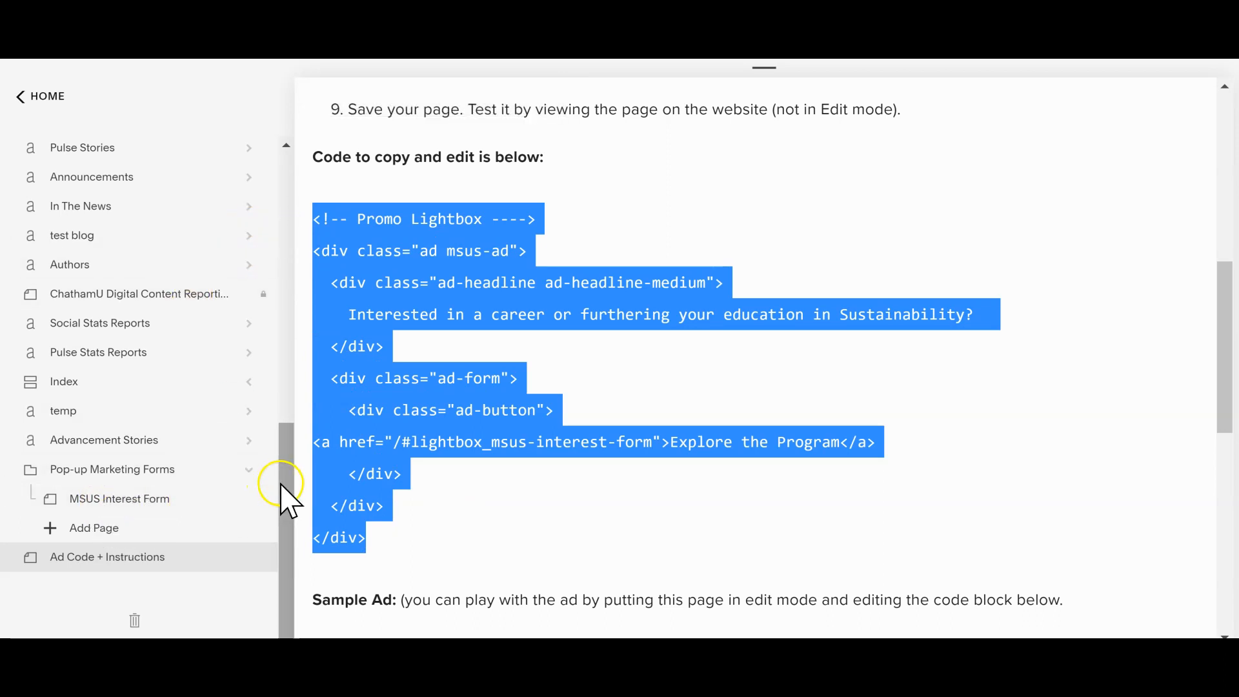
right_click(340, 400)
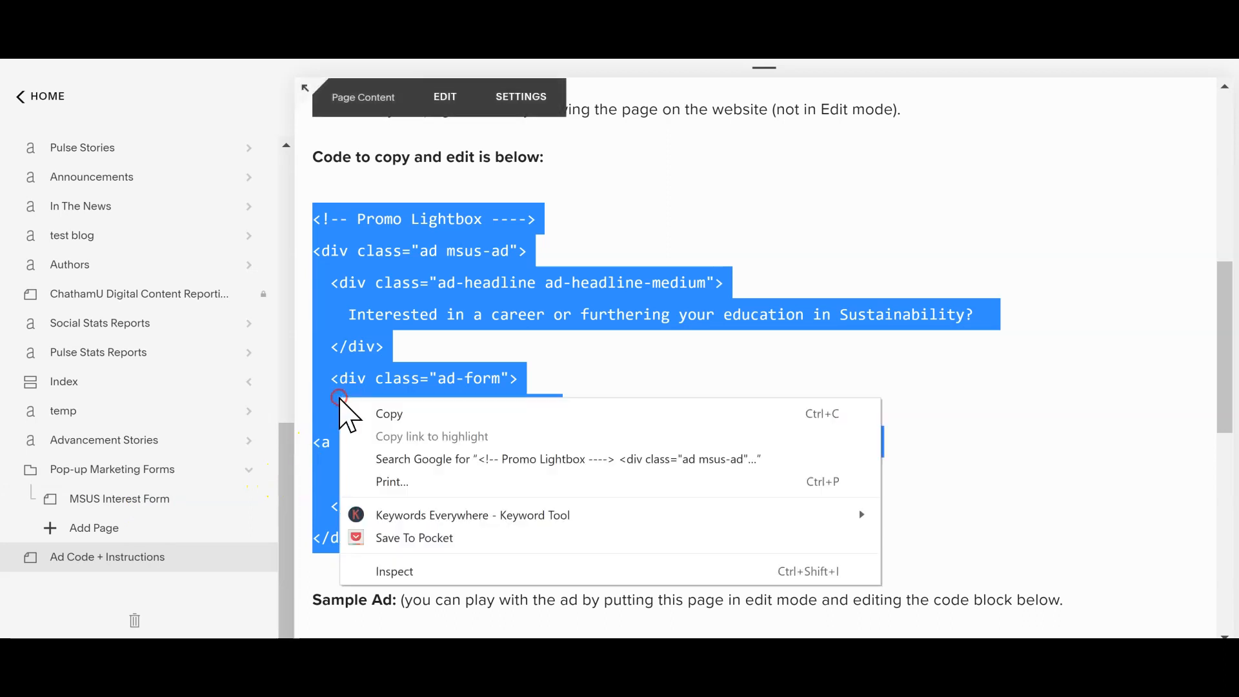
left_click(385, 416)
Step: Reopen the "How I'm Spending Summer Break" post in Pulse Stories for editing
left_click_drag(288, 455, 282, 371)
left_click(279, 348)
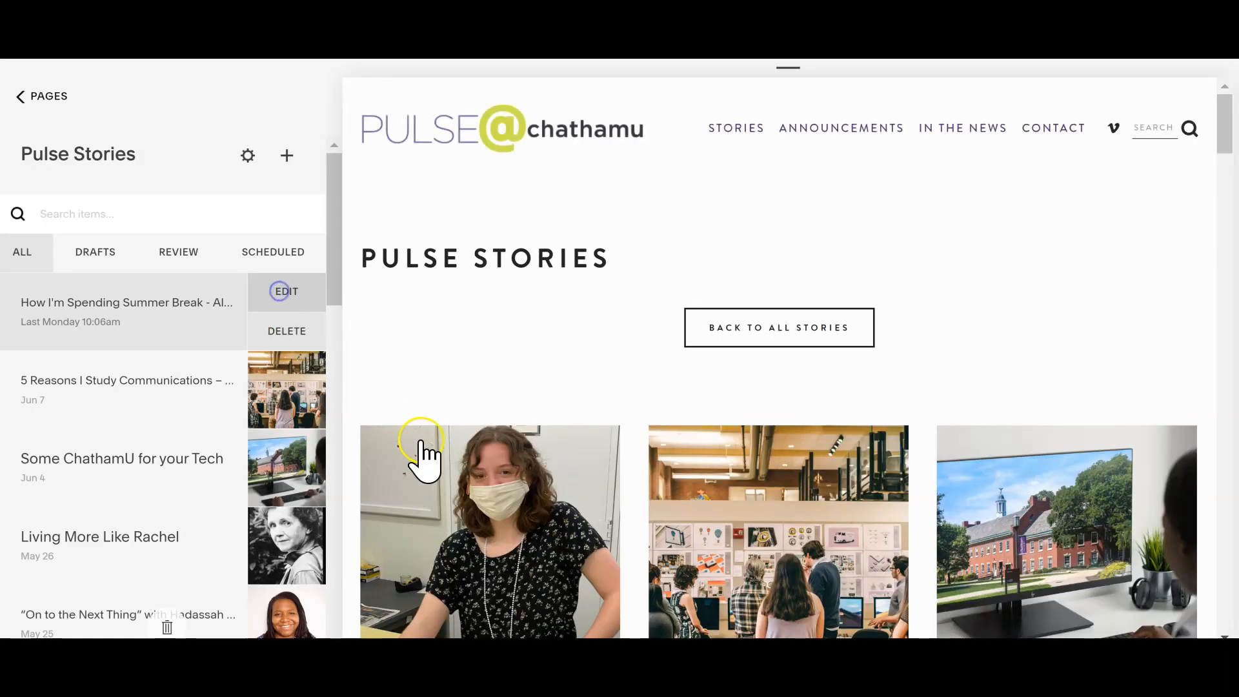
left_click(572, 445)
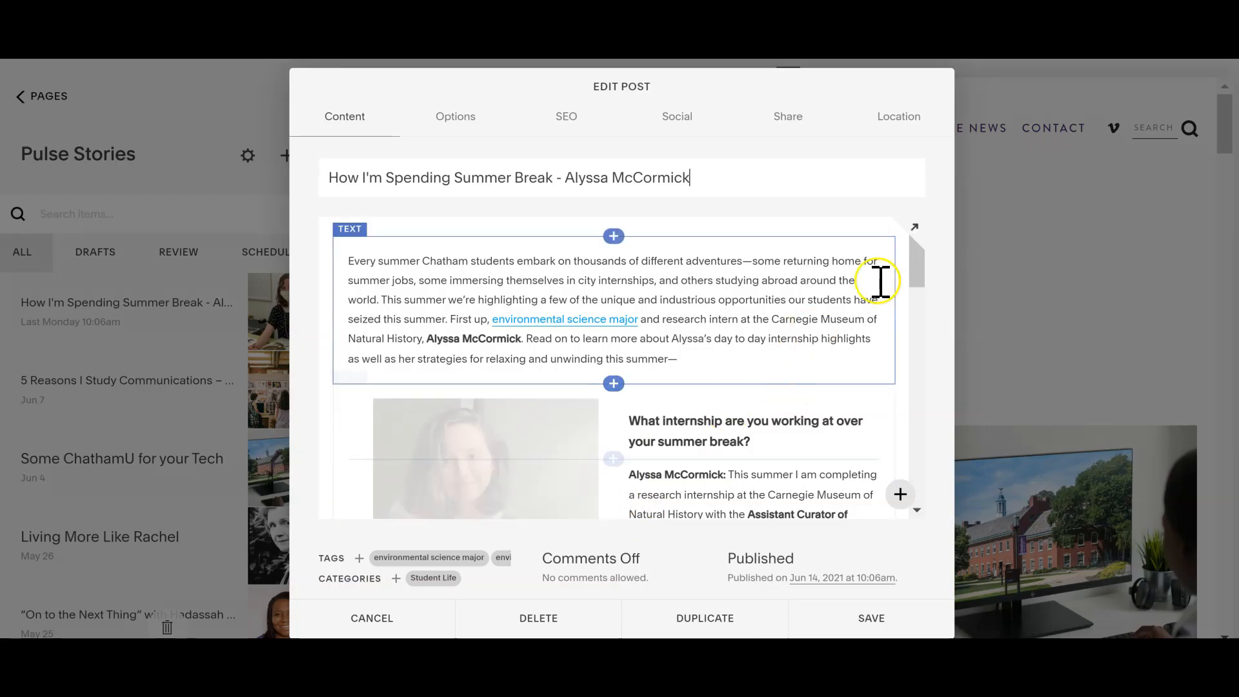
Step: Insert a Code block above the question "How are you unwinding / relaxing / making time for fun this summer?"
left_click_drag(911, 262, 937, 457)
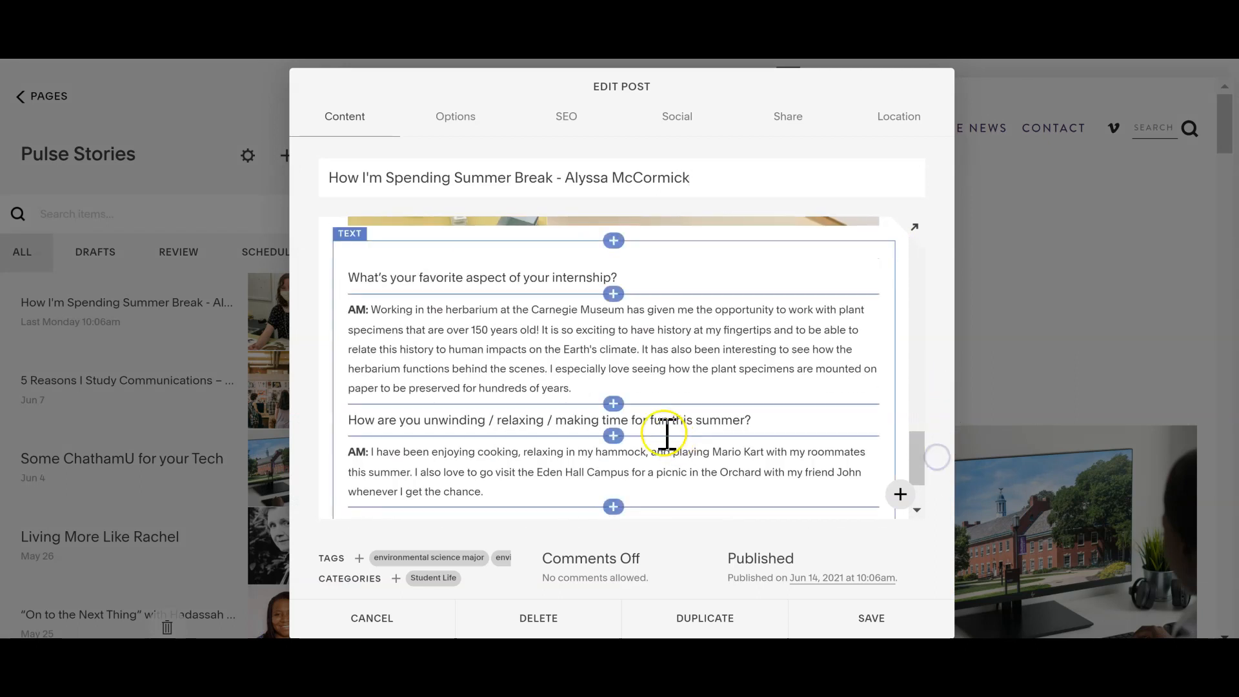
left_click(613, 403)
left_click(961, 211)
type("code")
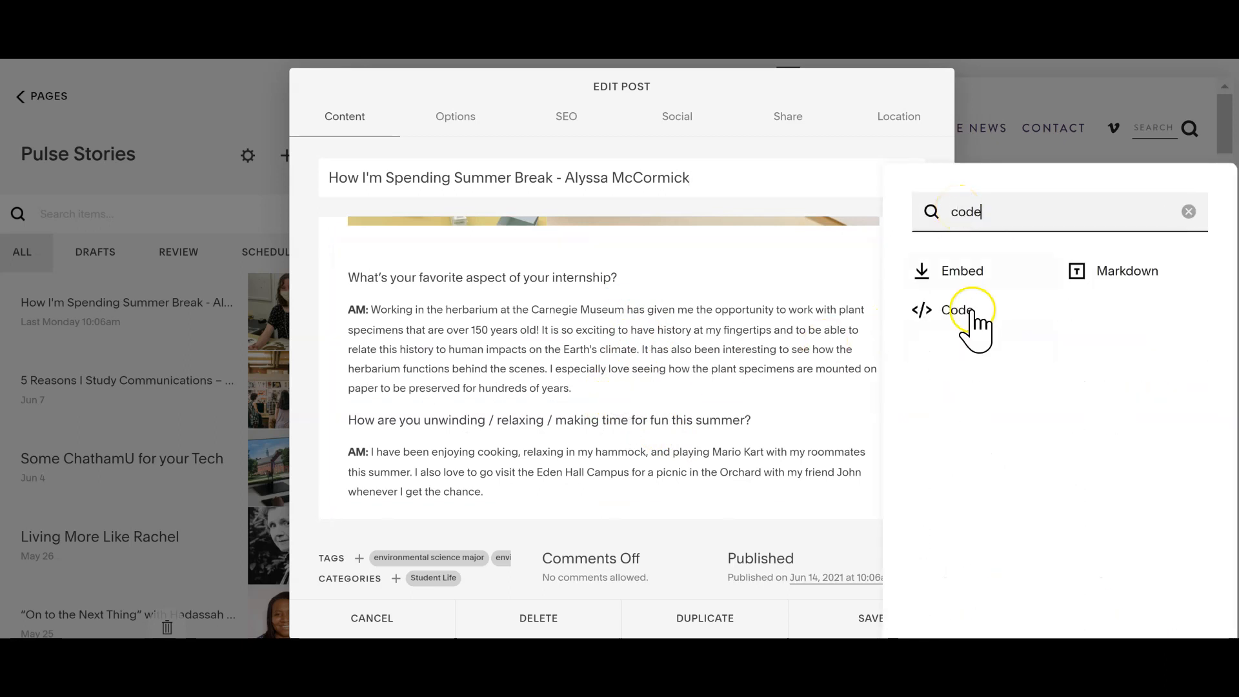
left_click(968, 310)
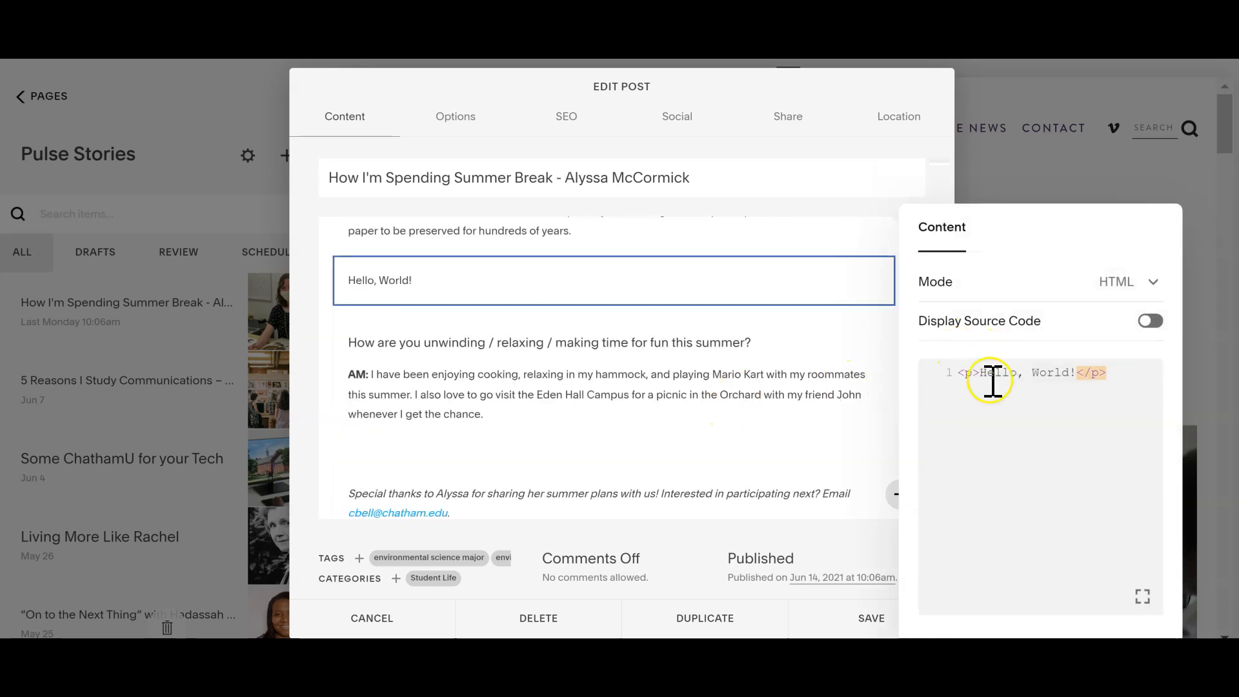
Step: Replace the "Hello, World!" placeholder in the code block with the copied Promo Lightbox ad code and close the block's editor
triple_click(993, 380)
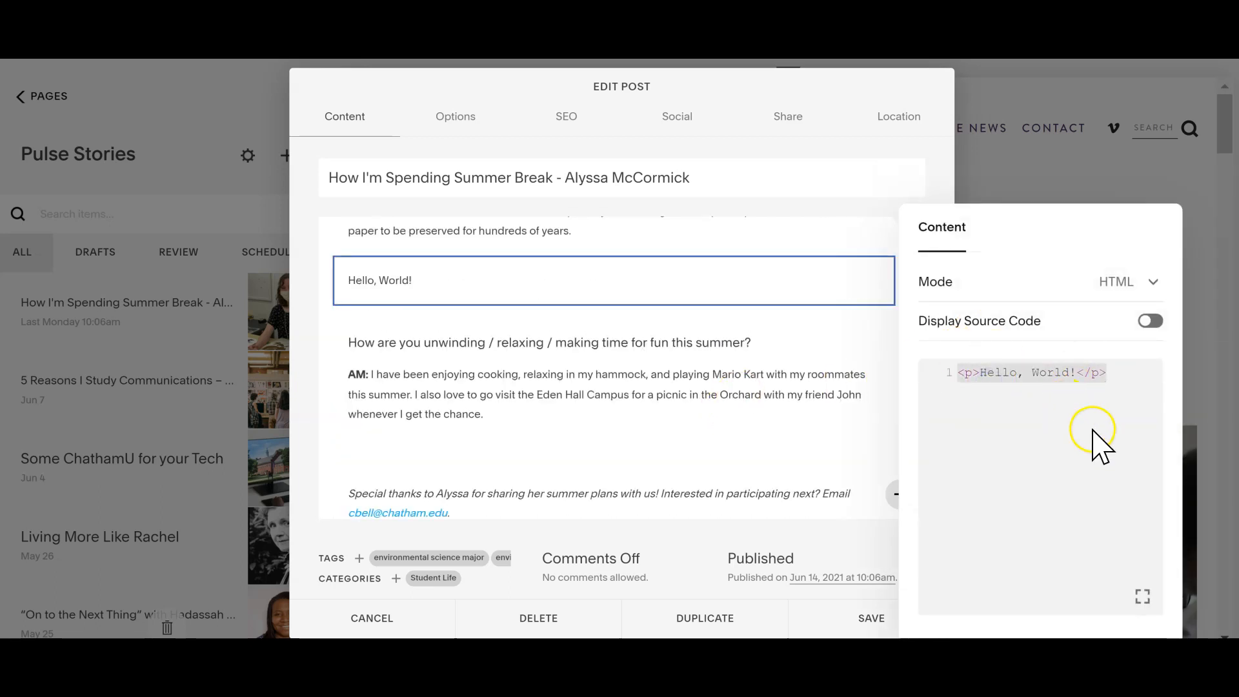
key("ctrl+v")
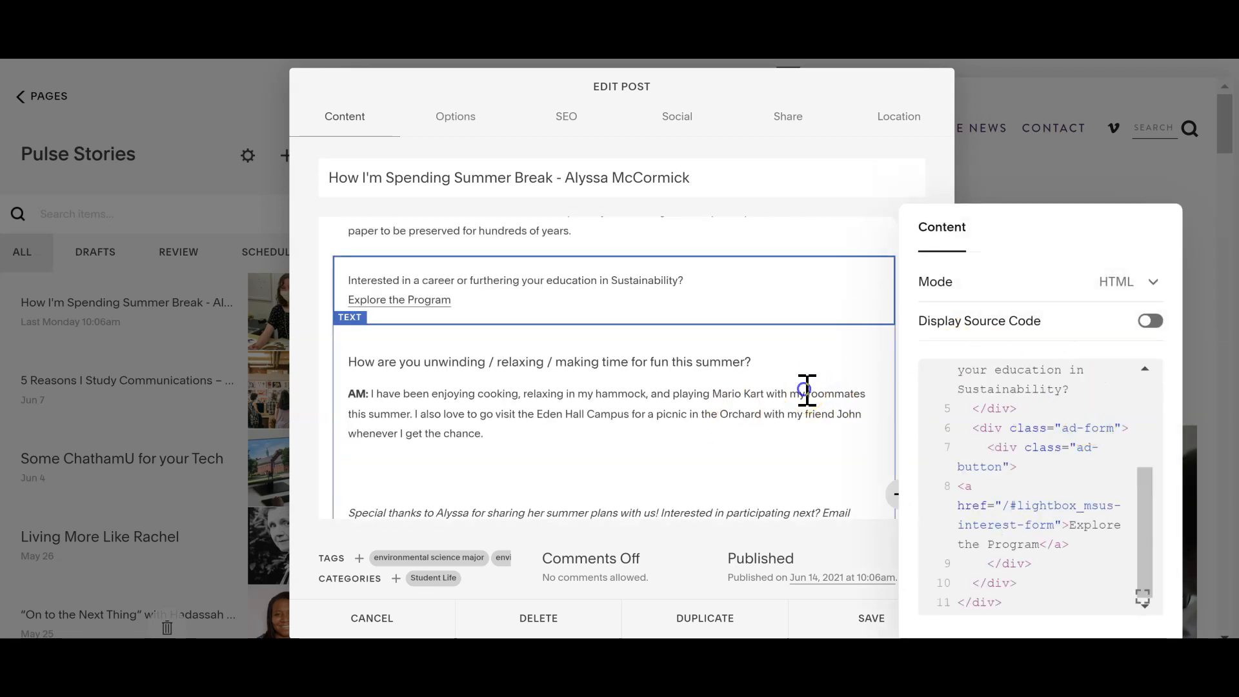
left_click(805, 390)
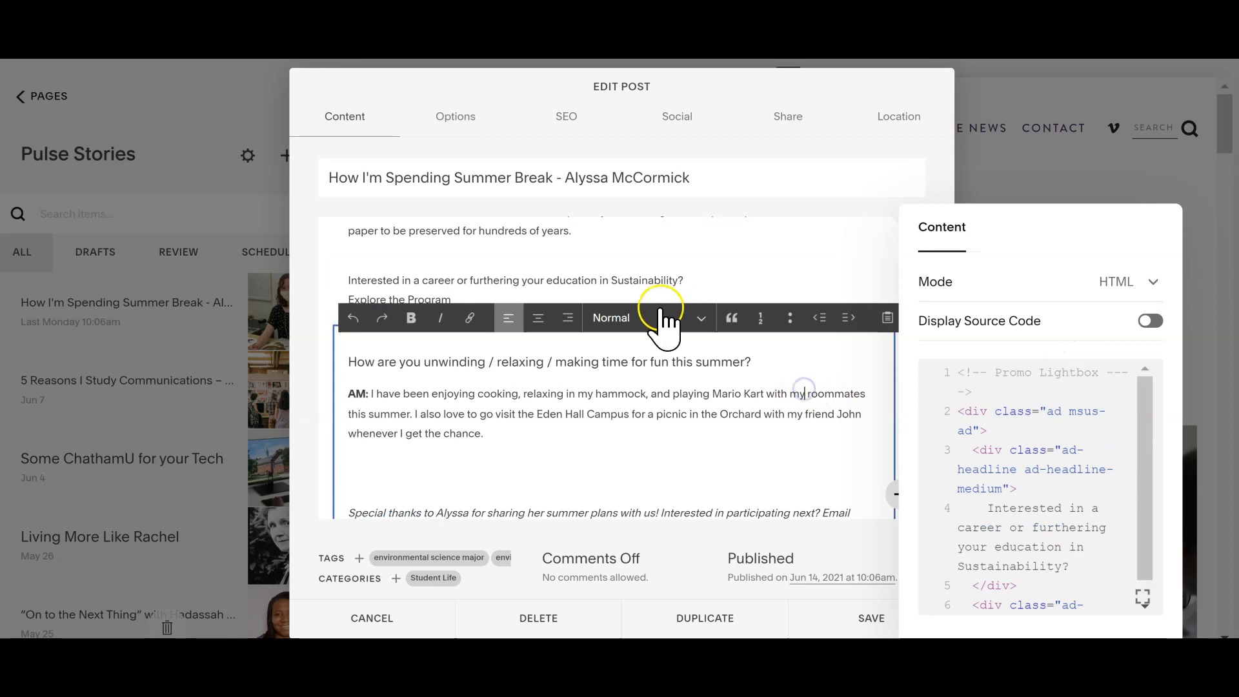
left_click(417, 274)
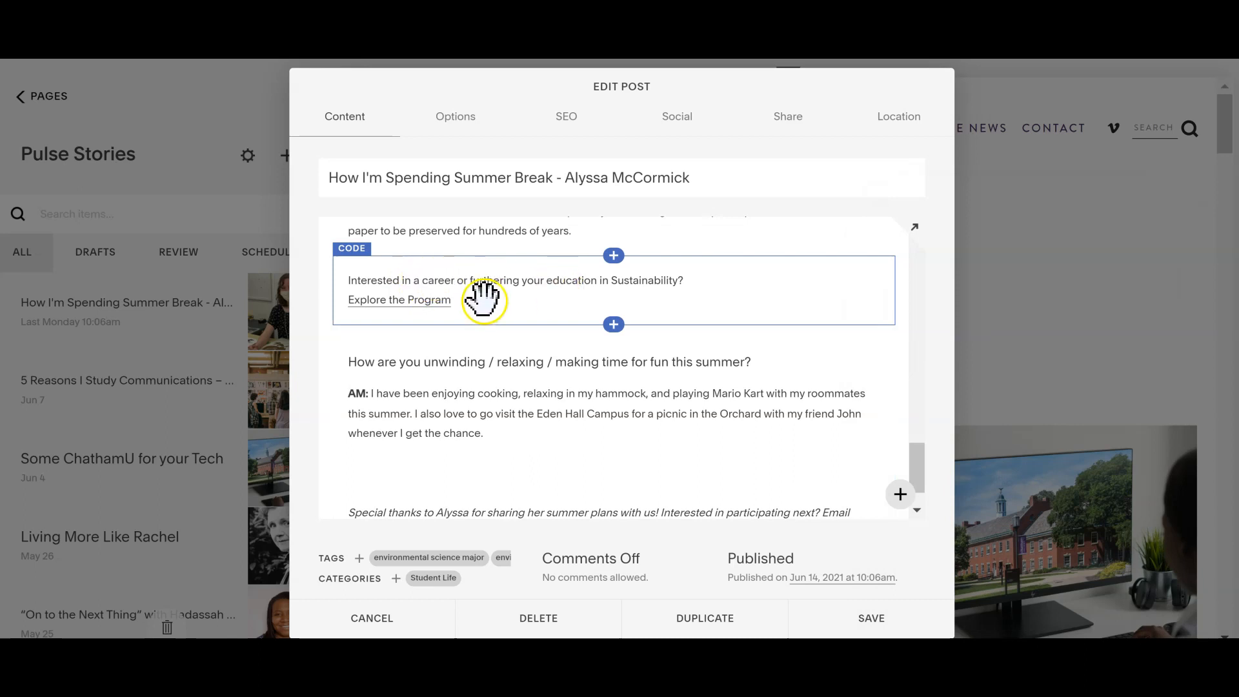
Step: Move the ad's code block up to the right side of the image gallery in the story and save the post
left_click_drag(605, 268, 757, 391)
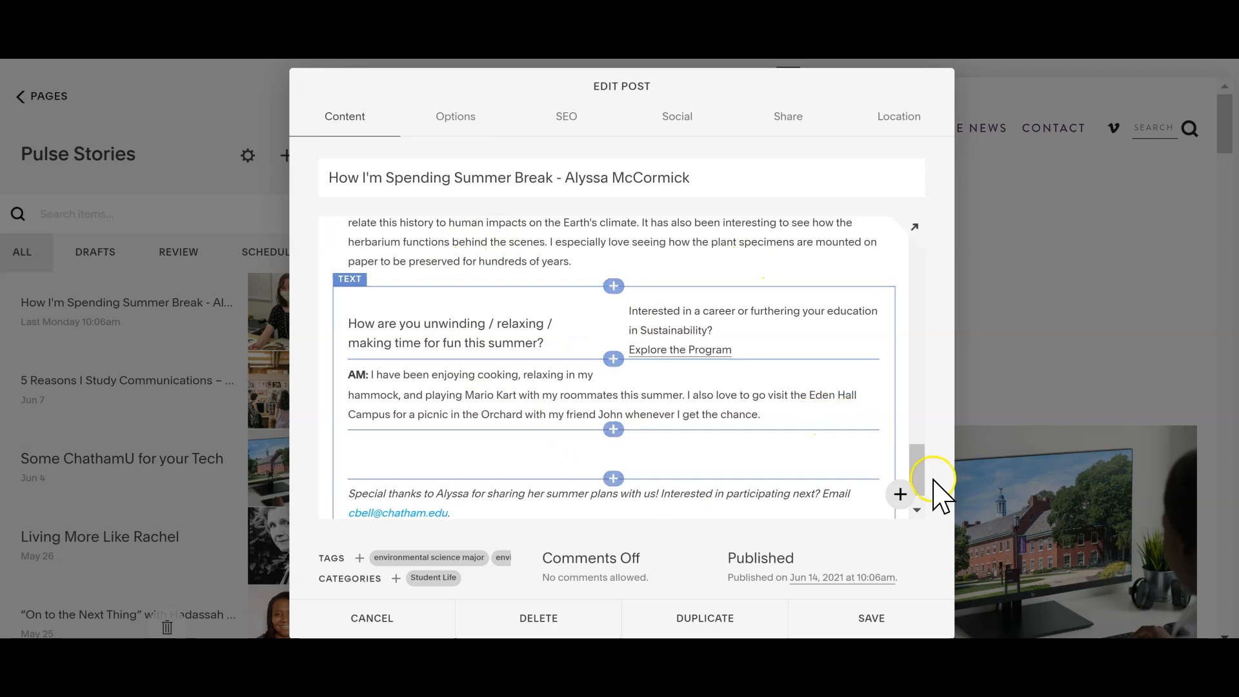
scroll(912, 479, "up", 2)
left_click_drag(734, 426, 802, 457)
left_click(607, 397)
left_click_drag(607, 396, 655, 390)
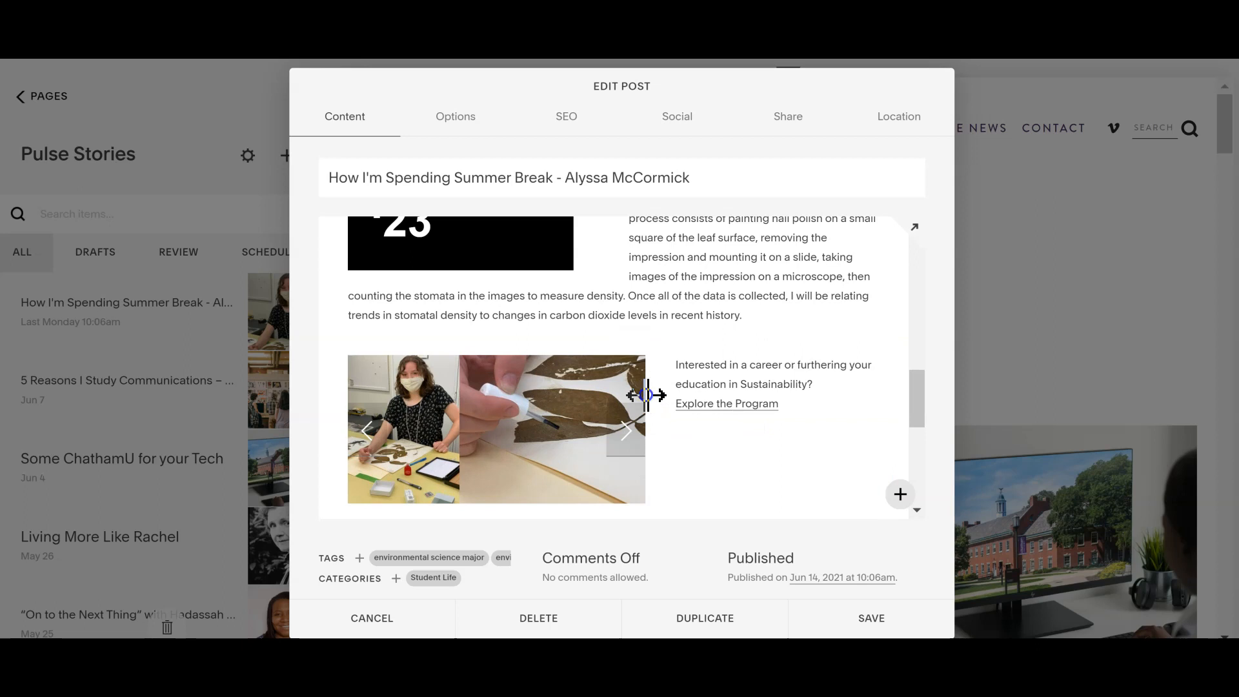
left_click(842, 622)
Step: Reopen the "How I'm Spending Summer Break" post for editing and copy the slug of its Post URL from the options
mouse_move(188, 312)
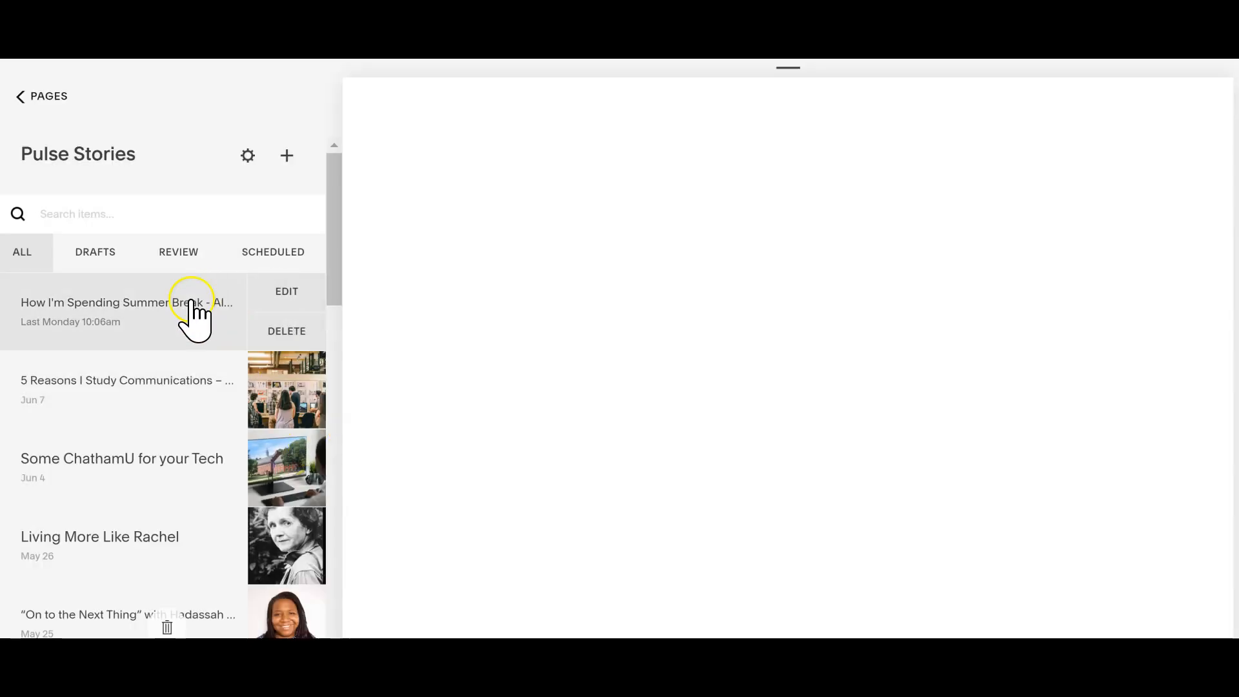
left_click(271, 294)
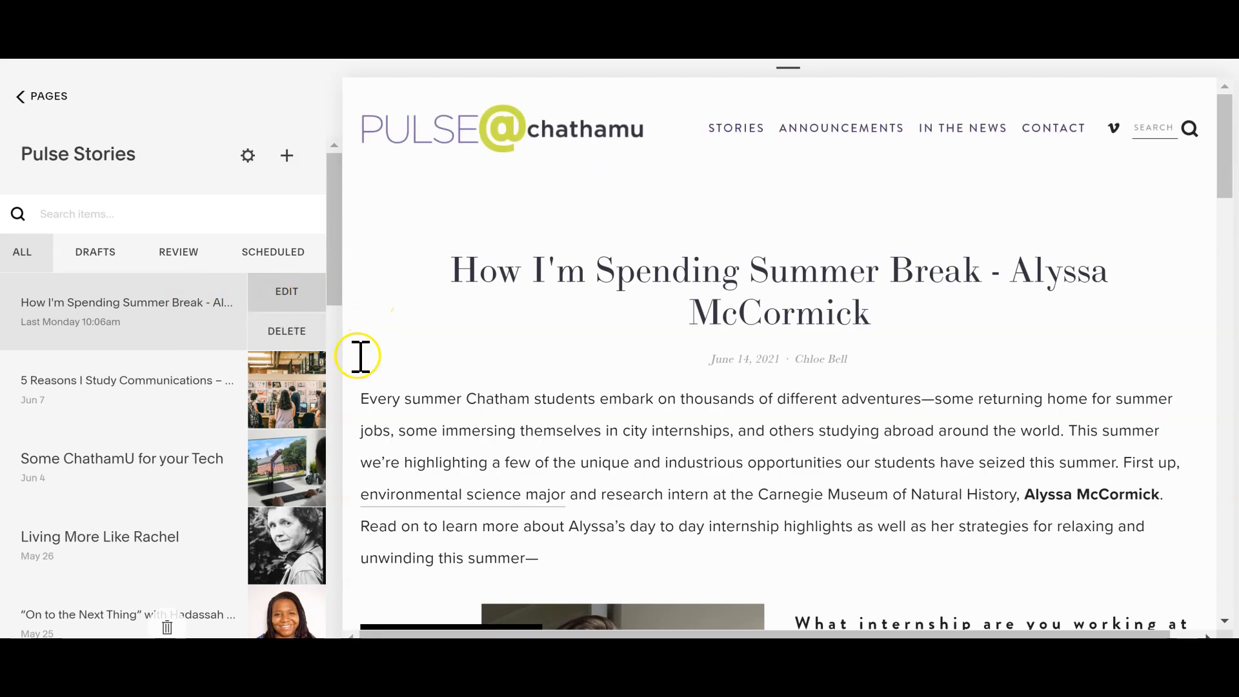
left_click(587, 346)
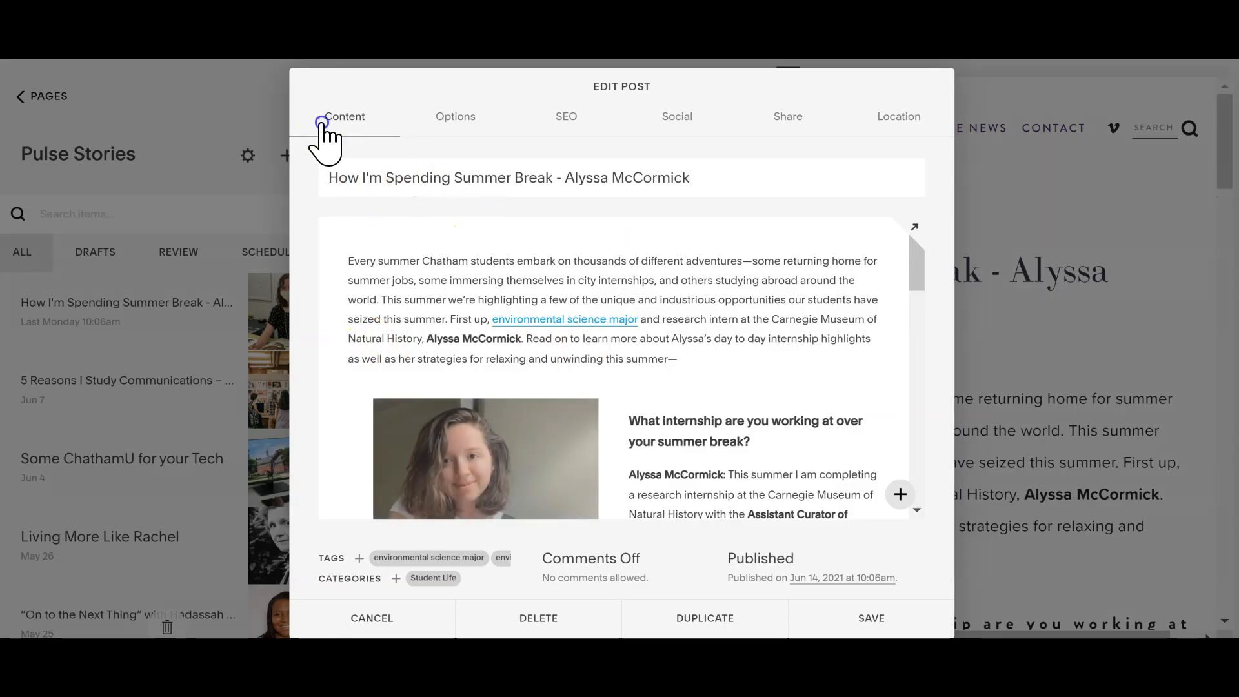
left_click(452, 122)
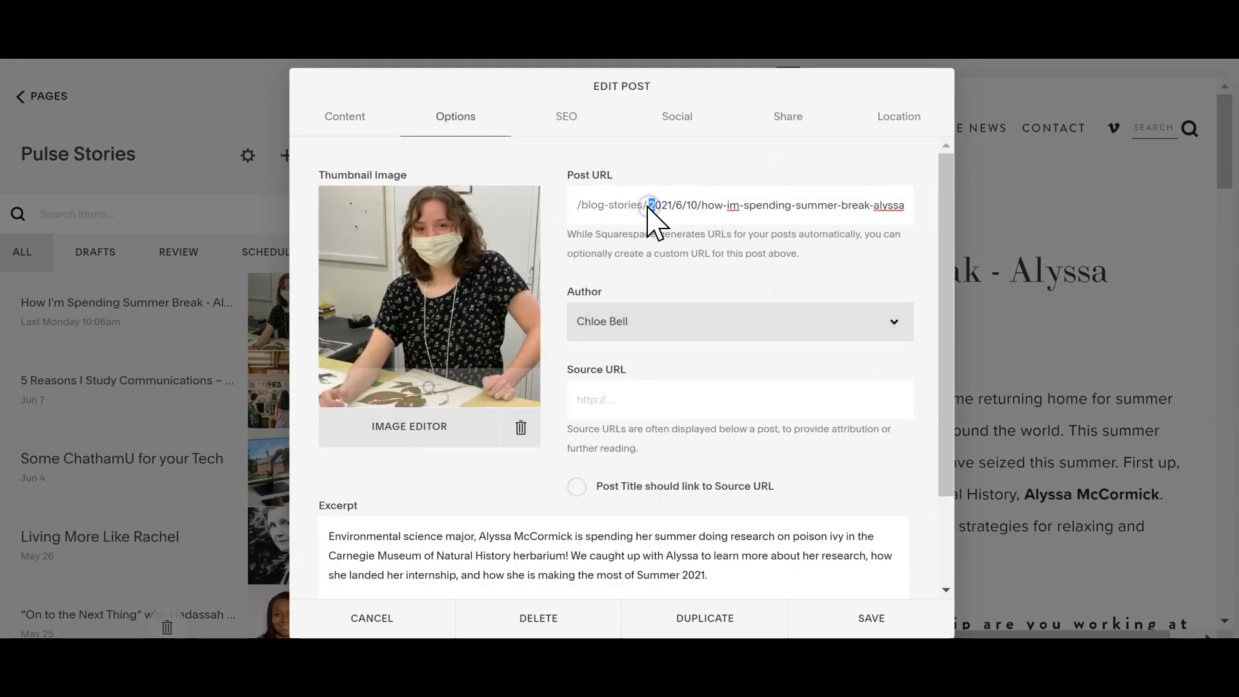
key("shift+End")
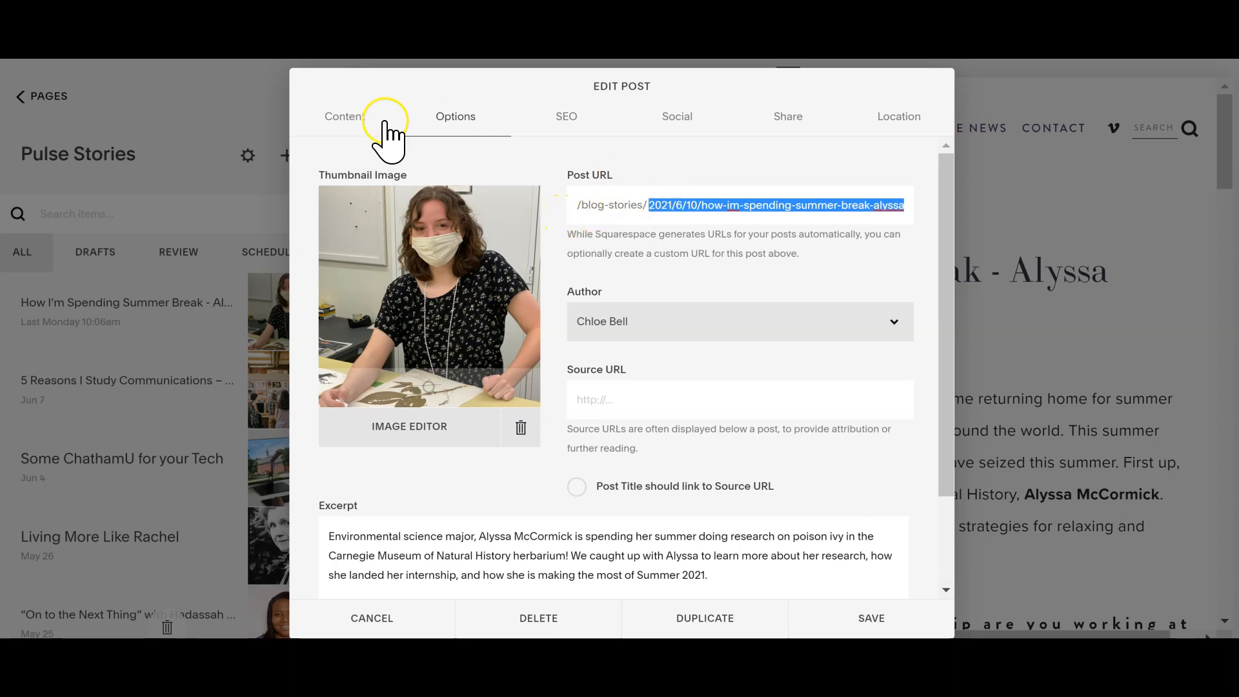
Step: Load the live story in a new browser tab at pulse.chatham.edu/blog-stories/ followed by the copied post slug
key("ctrl+t")
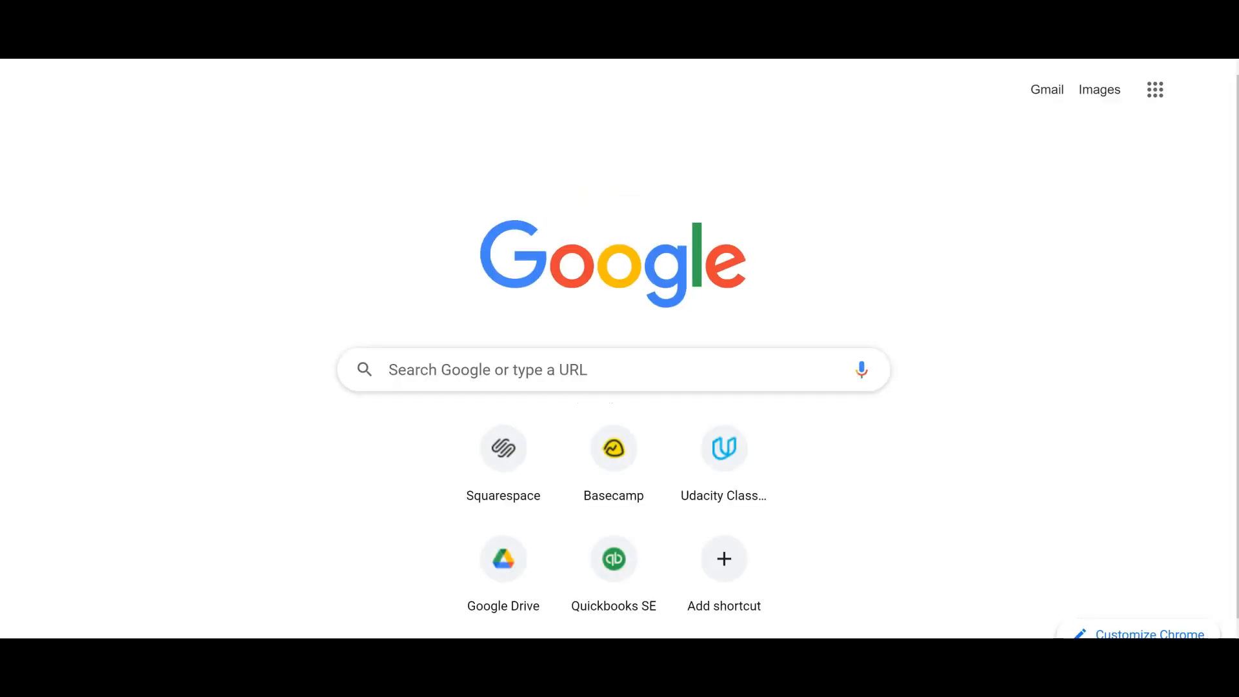
type("chat")
key("BackSpace")
key("BackSpace")
key("BackSpace")
key("BackSpace")
type("pulse.chatham.edu")
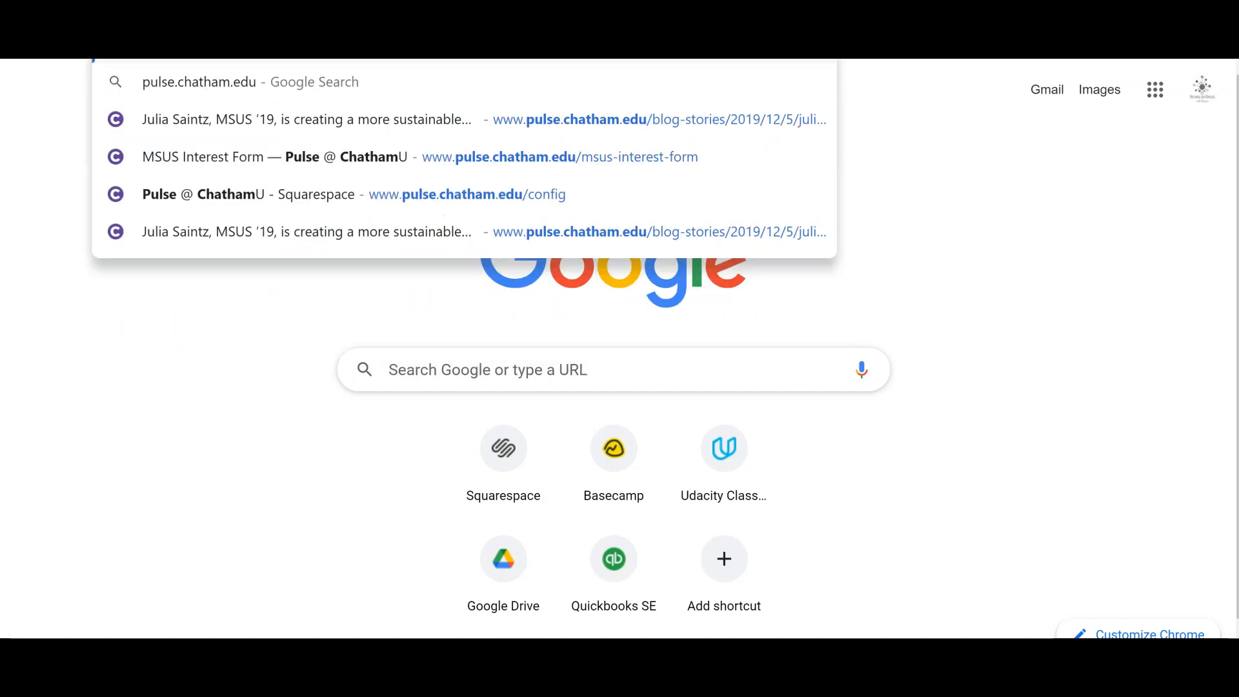
type("/blog-stories")
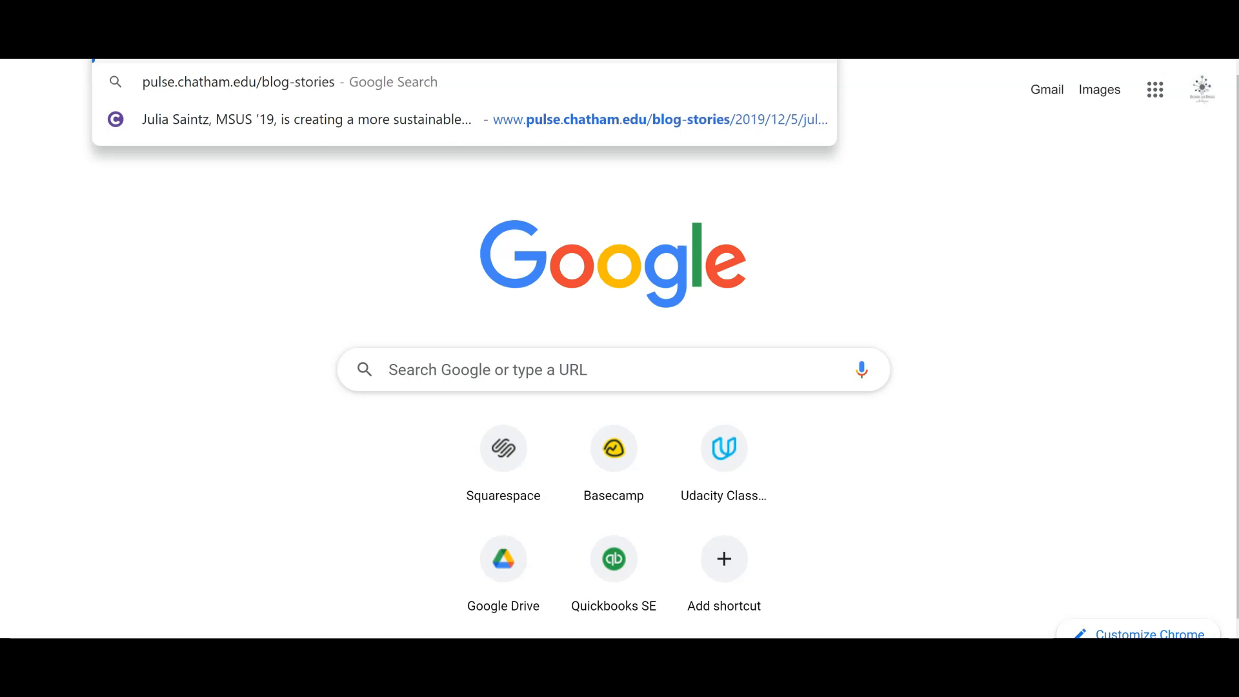
type("/")
key("Right")
key("Return")
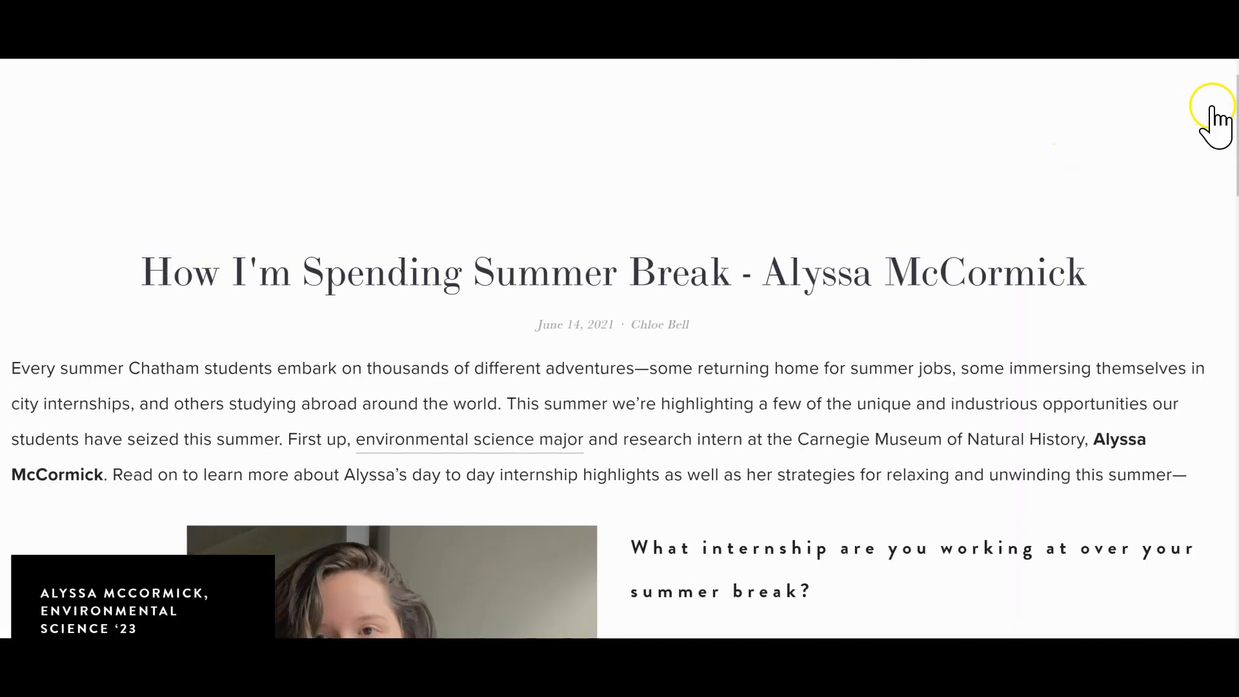
Step: Test the Sustainability ad's "Explore the Program" link on the live story and close the pop-up it launches
scroll(1218, 258, "down", 17)
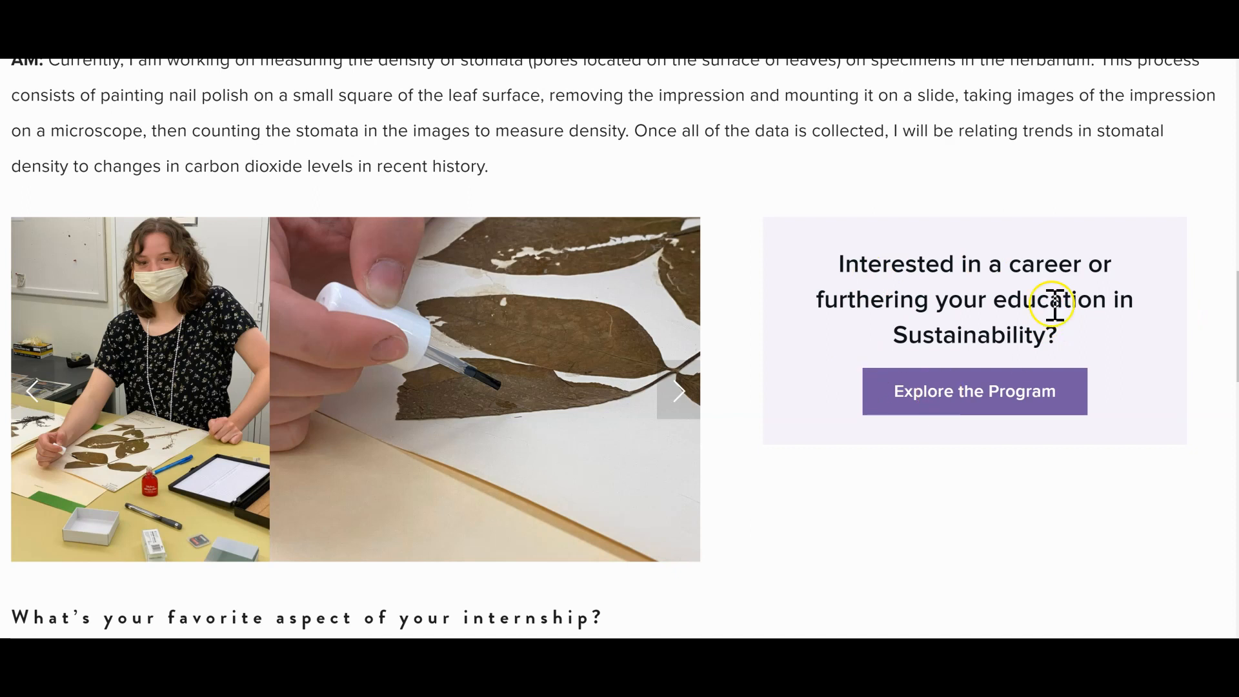
left_click(935, 397)
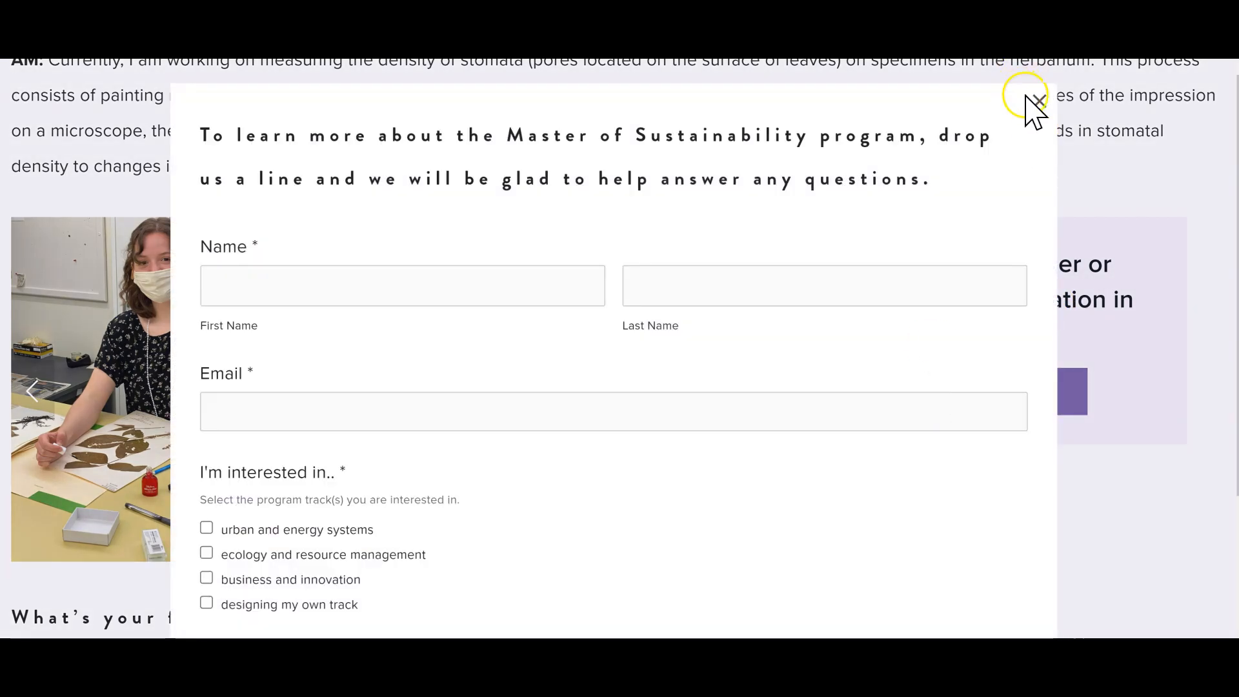
left_click(1037, 103)
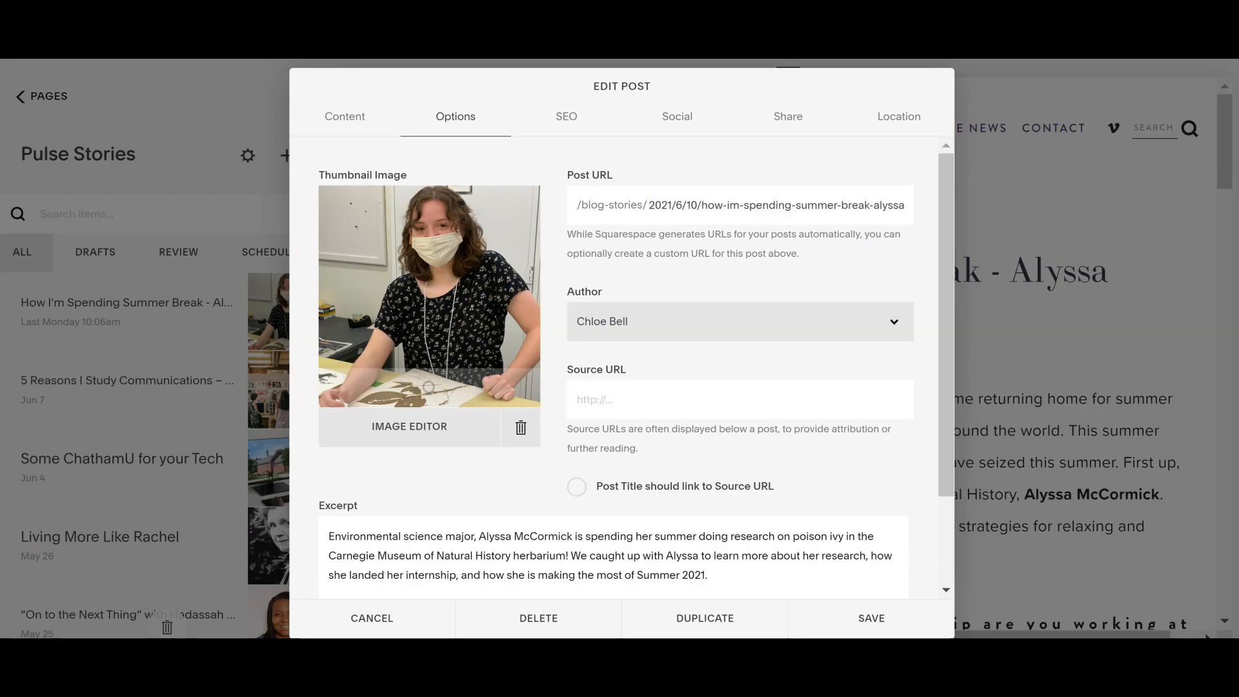
Step: Return to the post's content, remove the ad's code block beside the image gallery, and save the post
left_click_drag(939, 426, 942, 478)
left_click(343, 123)
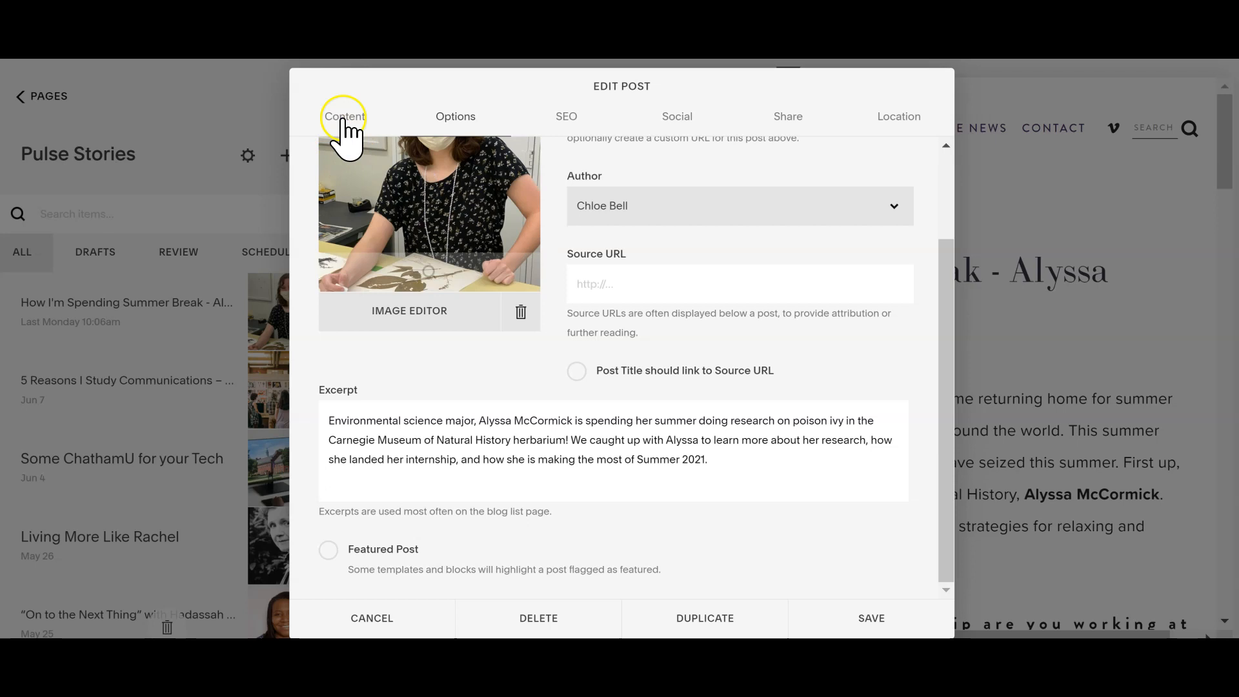
left_click_drag(914, 263, 879, 388)
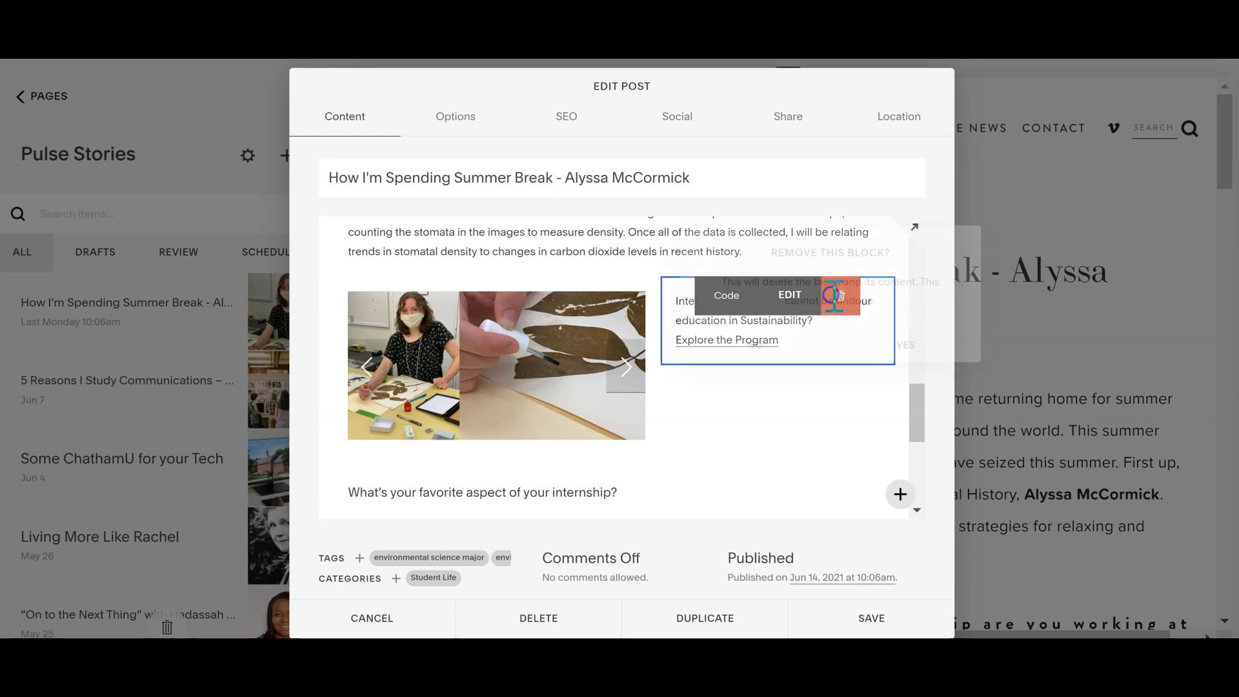
left_click(838, 294)
left_click(919, 330)
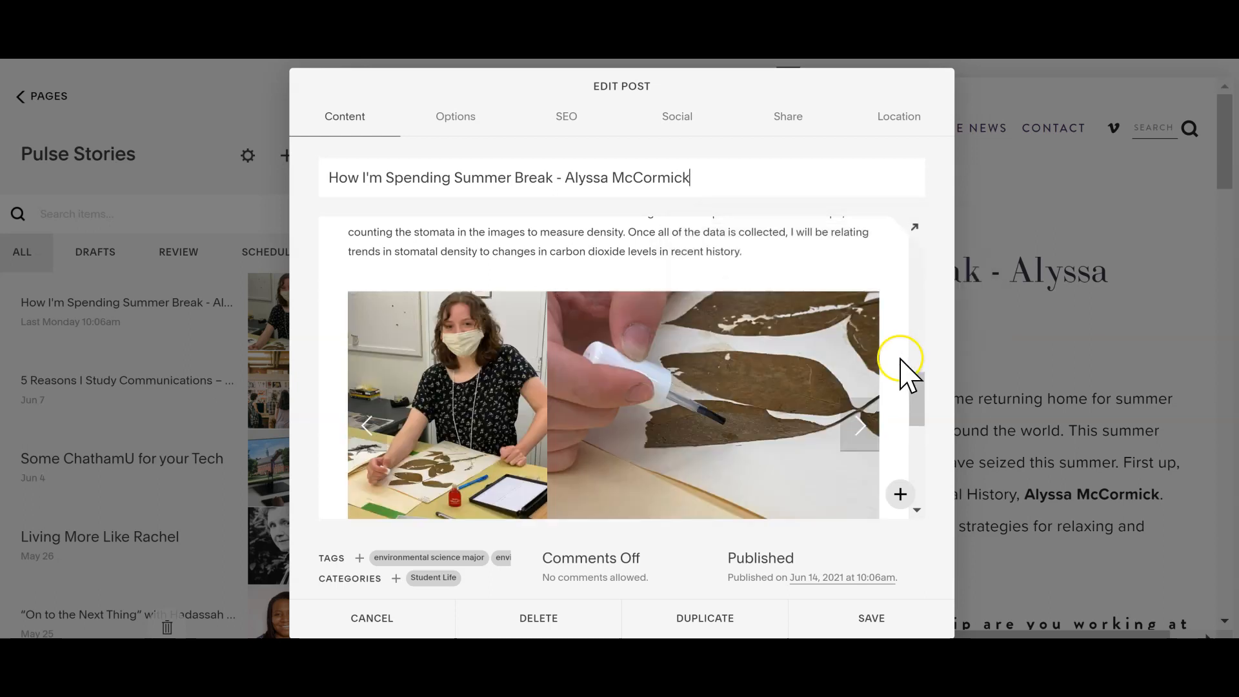
left_click(889, 625)
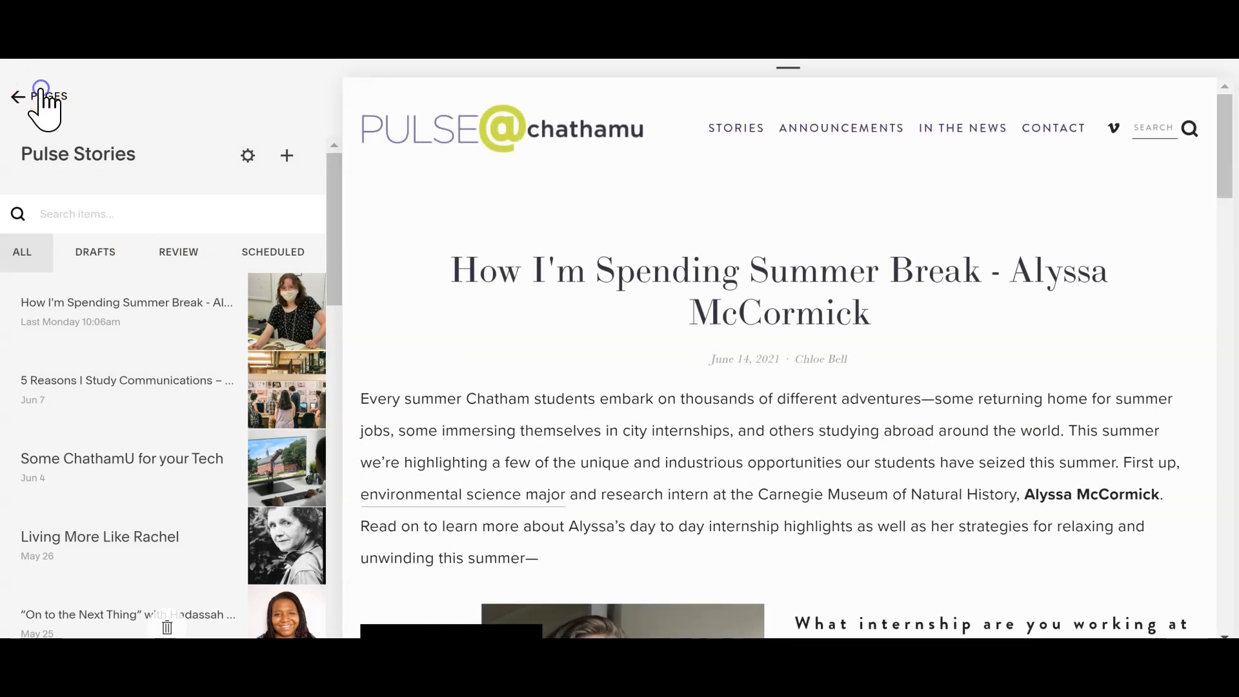
Step: Leave Pulse Stories and open the site's Code Injection page in the advanced settings
left_click(40, 90)
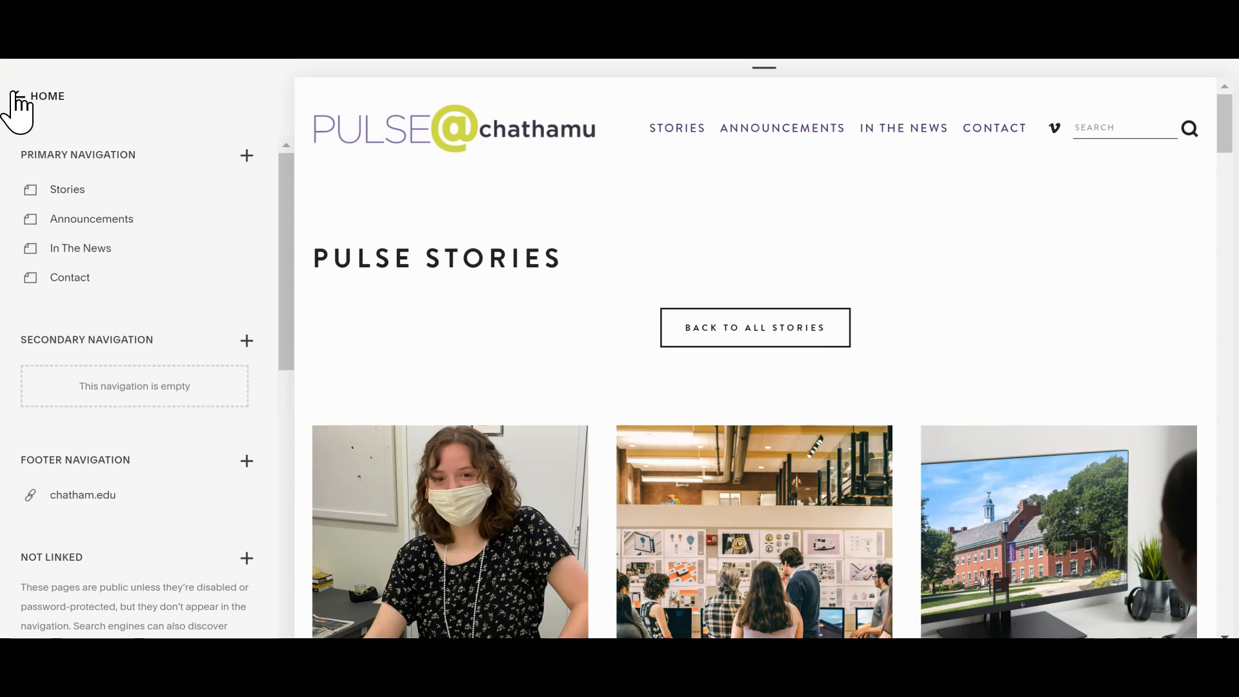
left_click(15, 96)
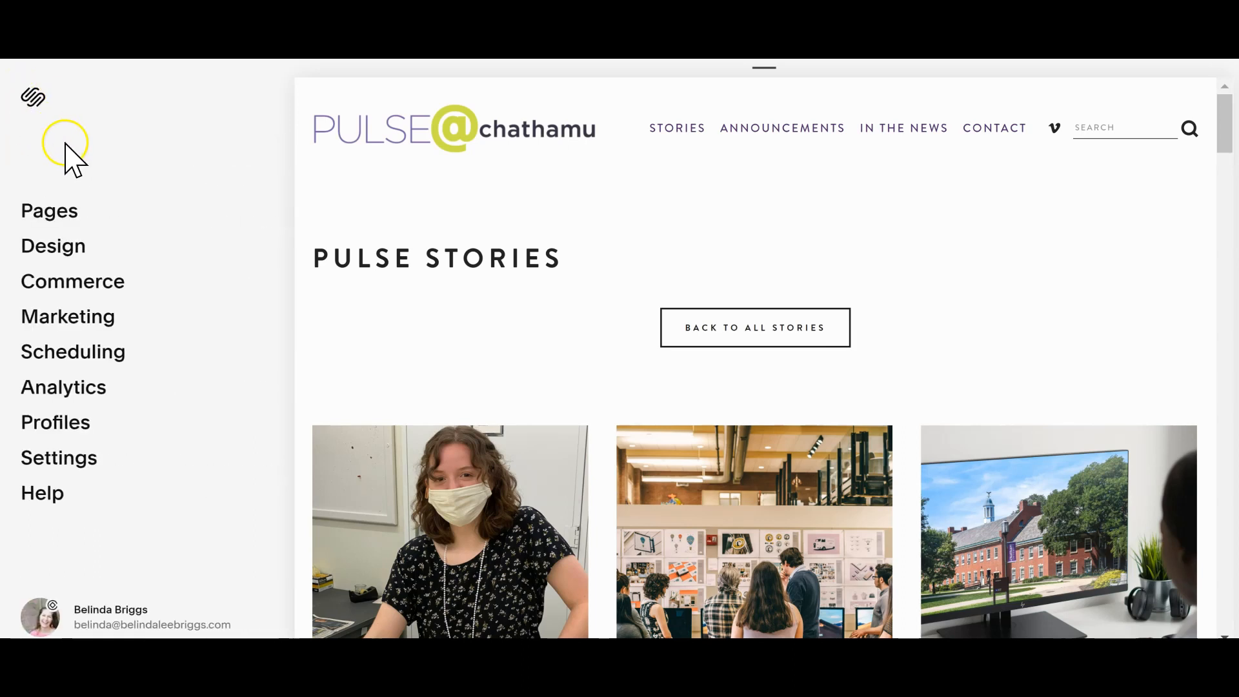
left_click(66, 467)
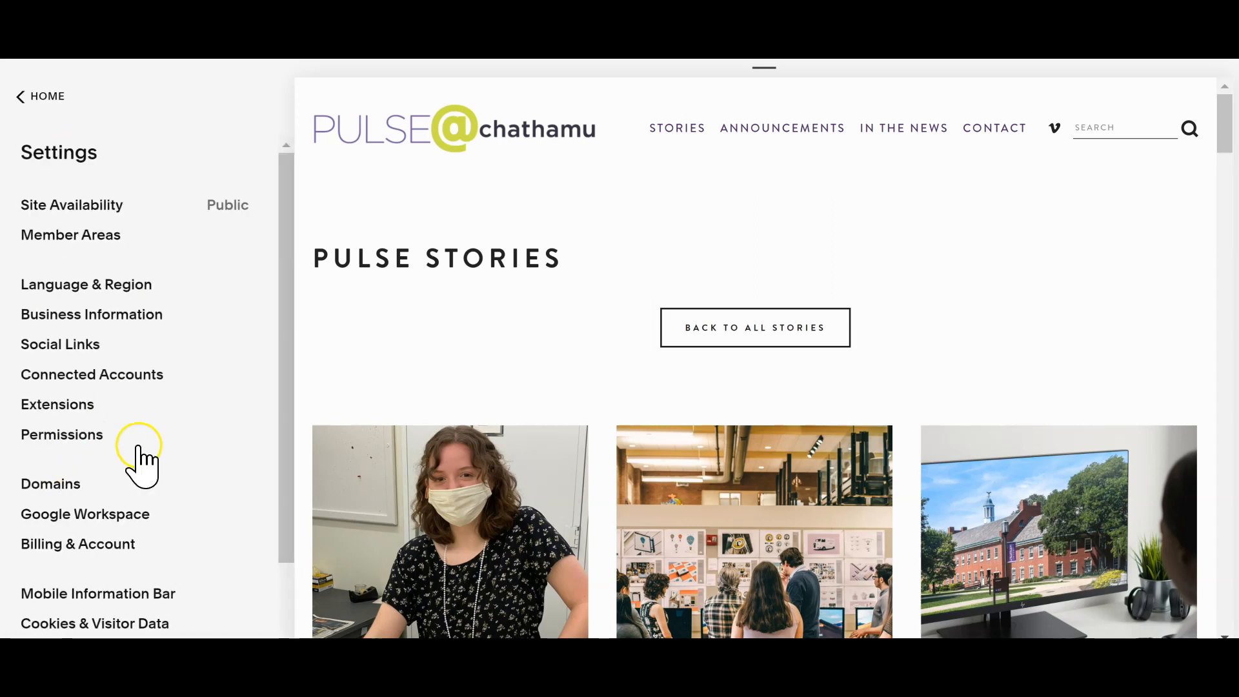
left_click_drag(290, 456, 276, 572)
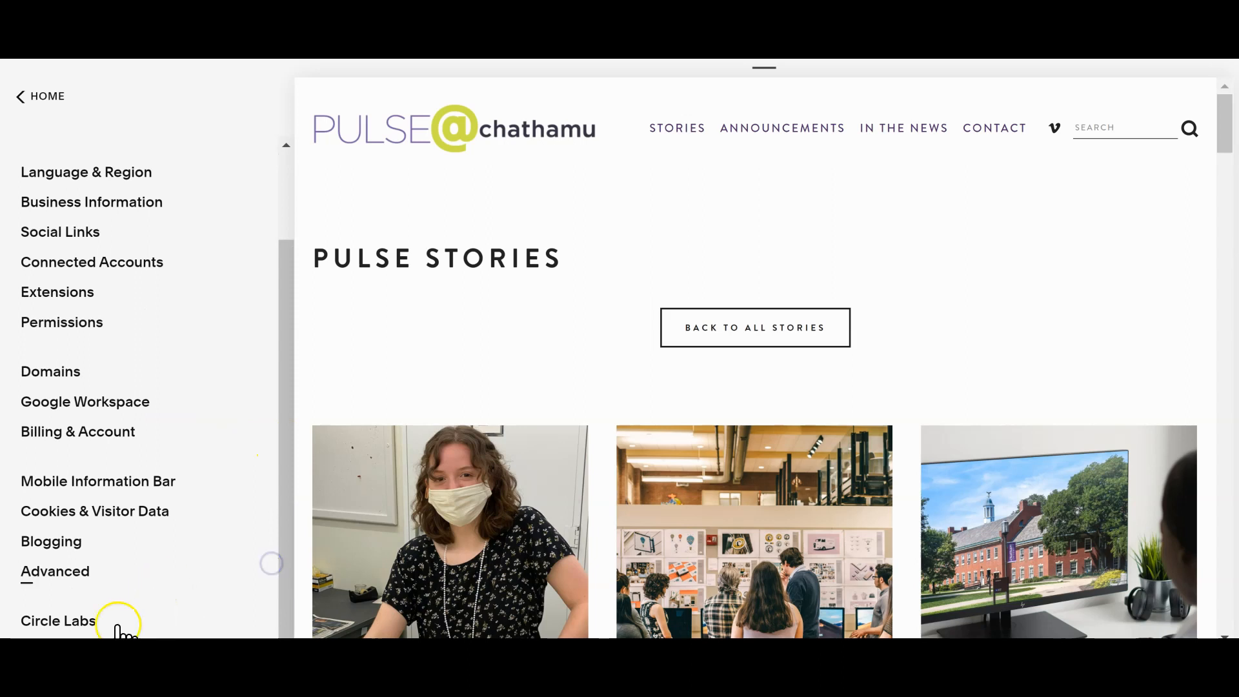
left_click(100, 576)
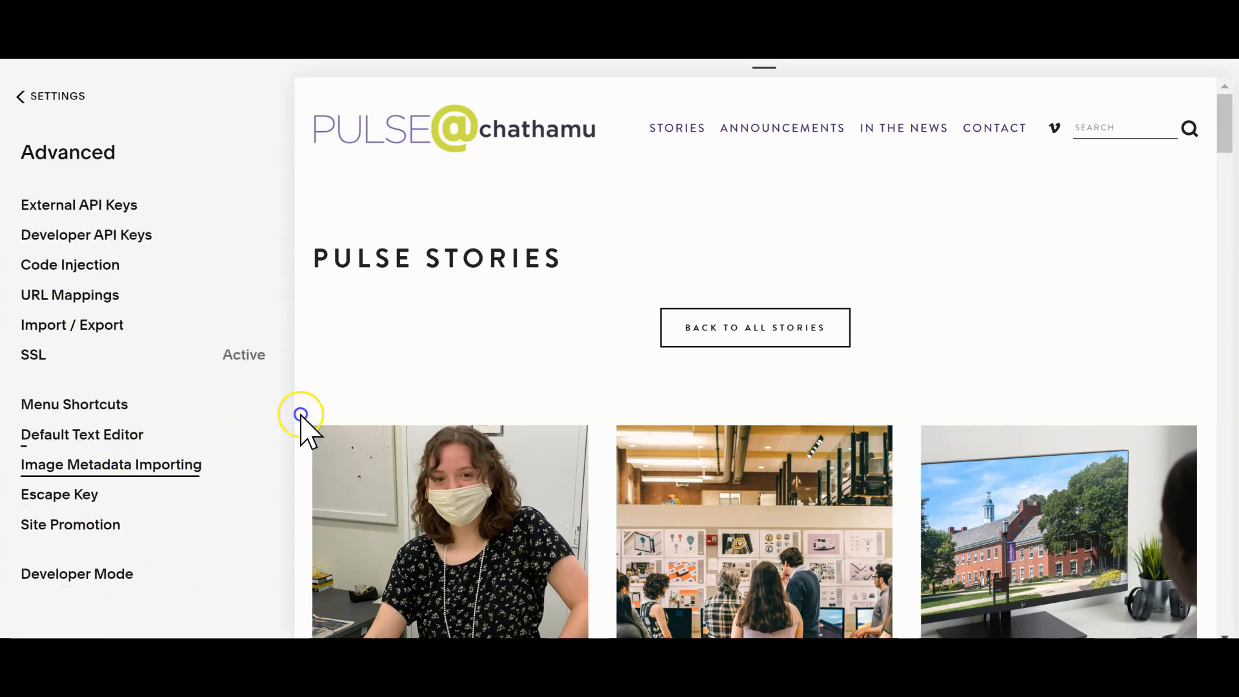
left_click(71, 266)
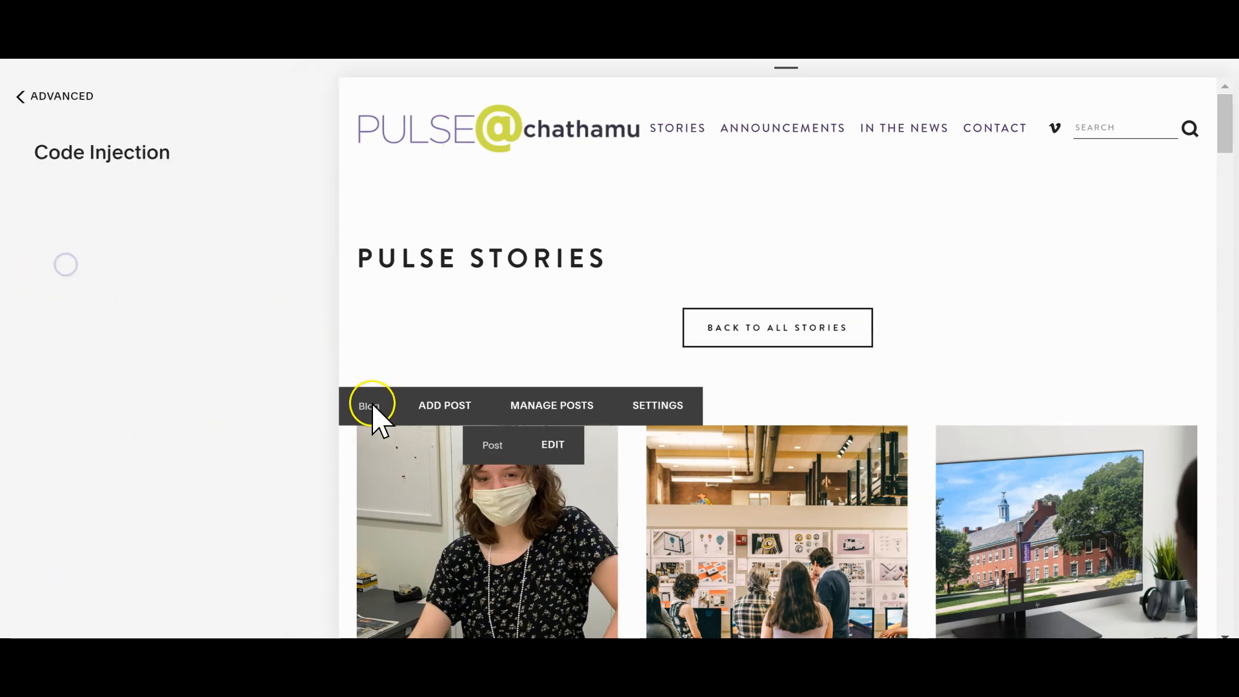
Step: Examine the Promo Lightbox and Plugin Lightbox scripts in the site-wide footer code injection
left_click_drag(686, 238, 665, 295)
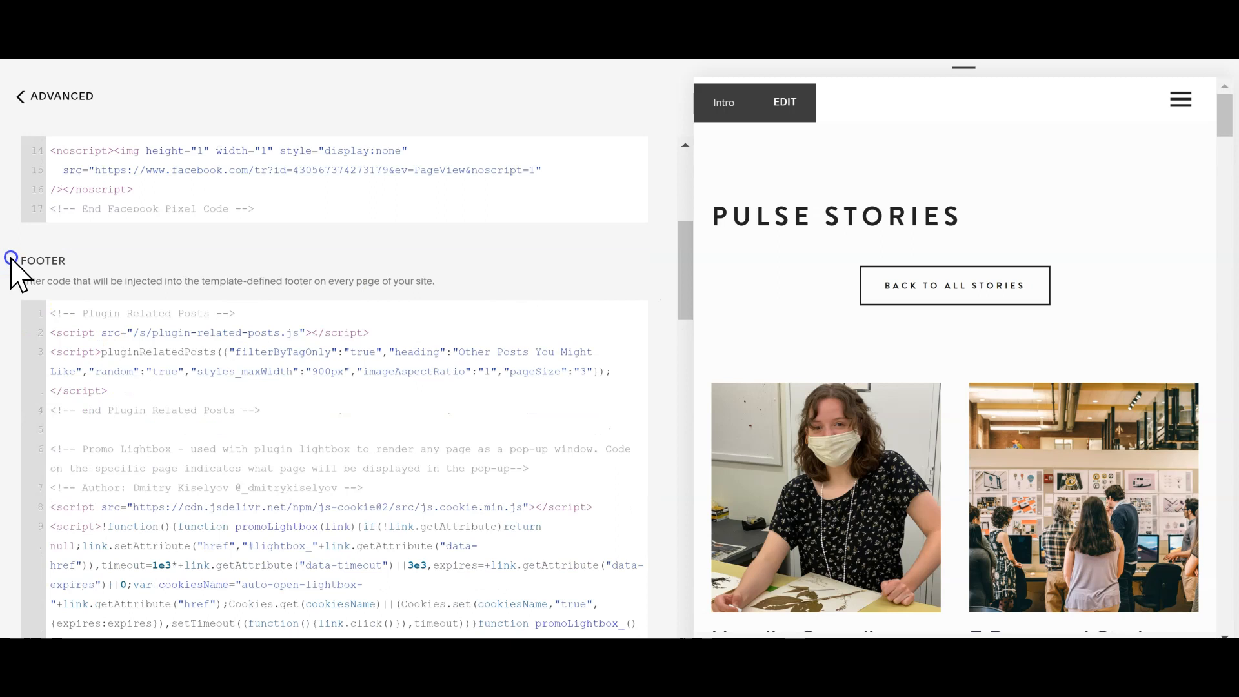
left_click_drag(10, 258, 72, 267)
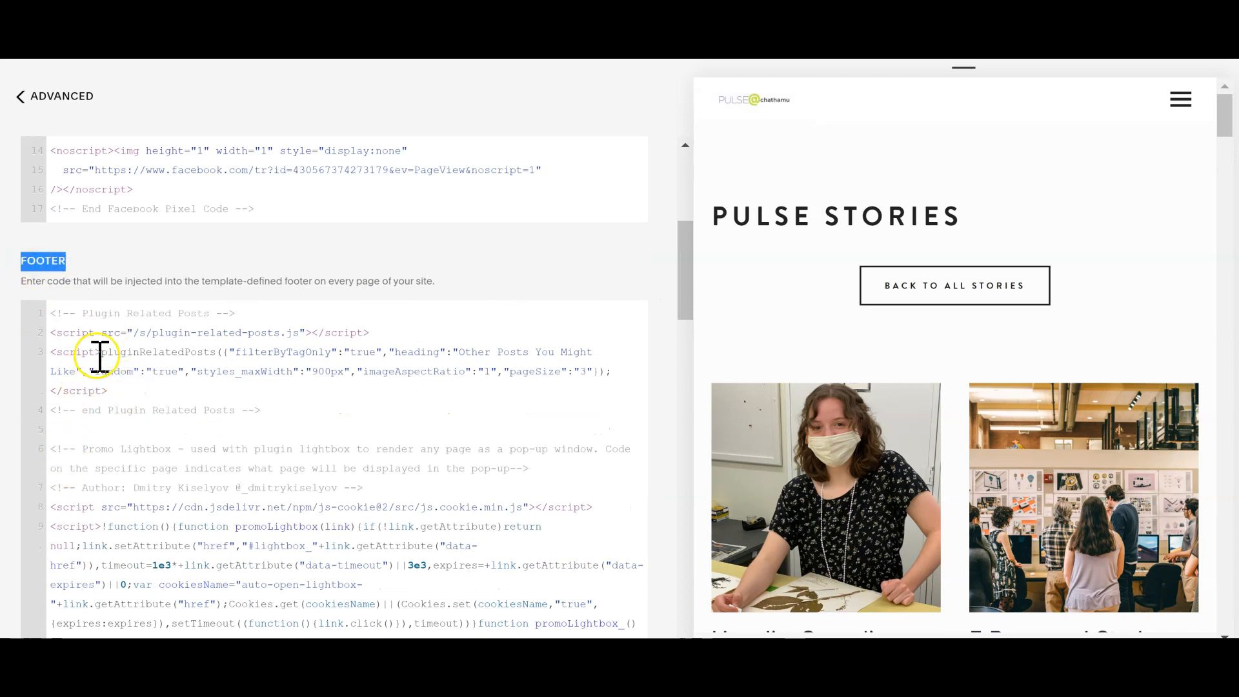
left_click_drag(56, 449, 246, 606)
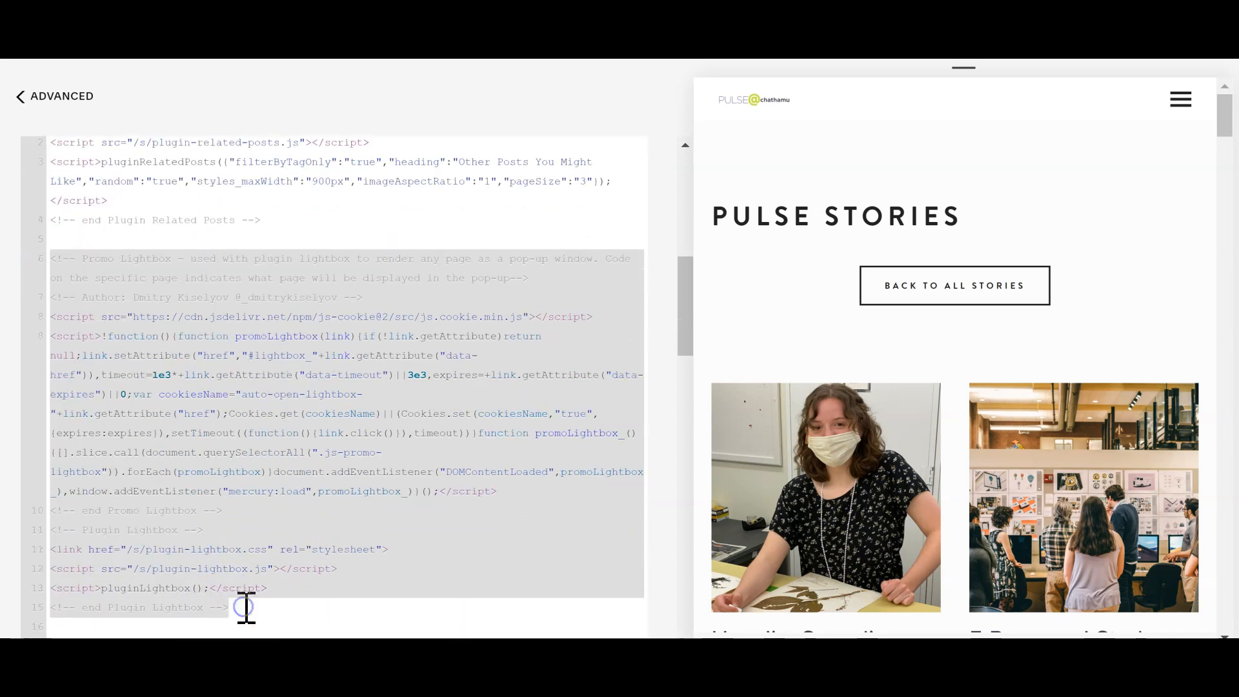
left_click(304, 566)
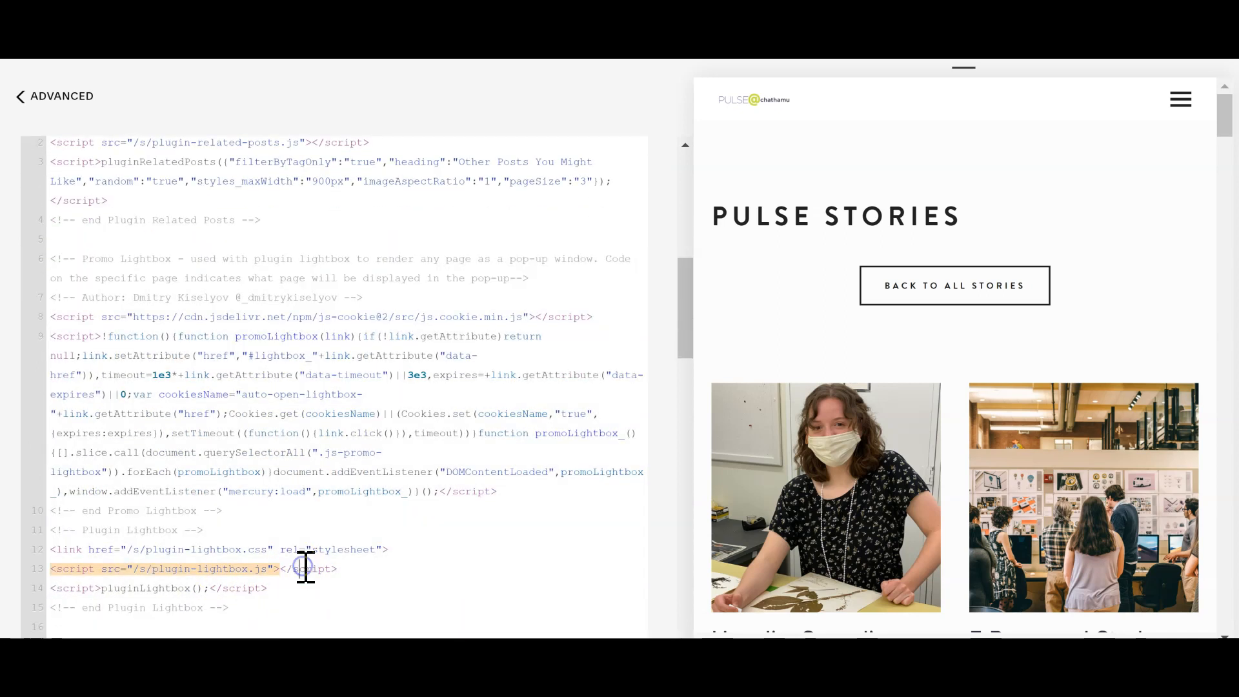
Step: Leave the Code Injection page and return to the main site settings
left_click(358, 515)
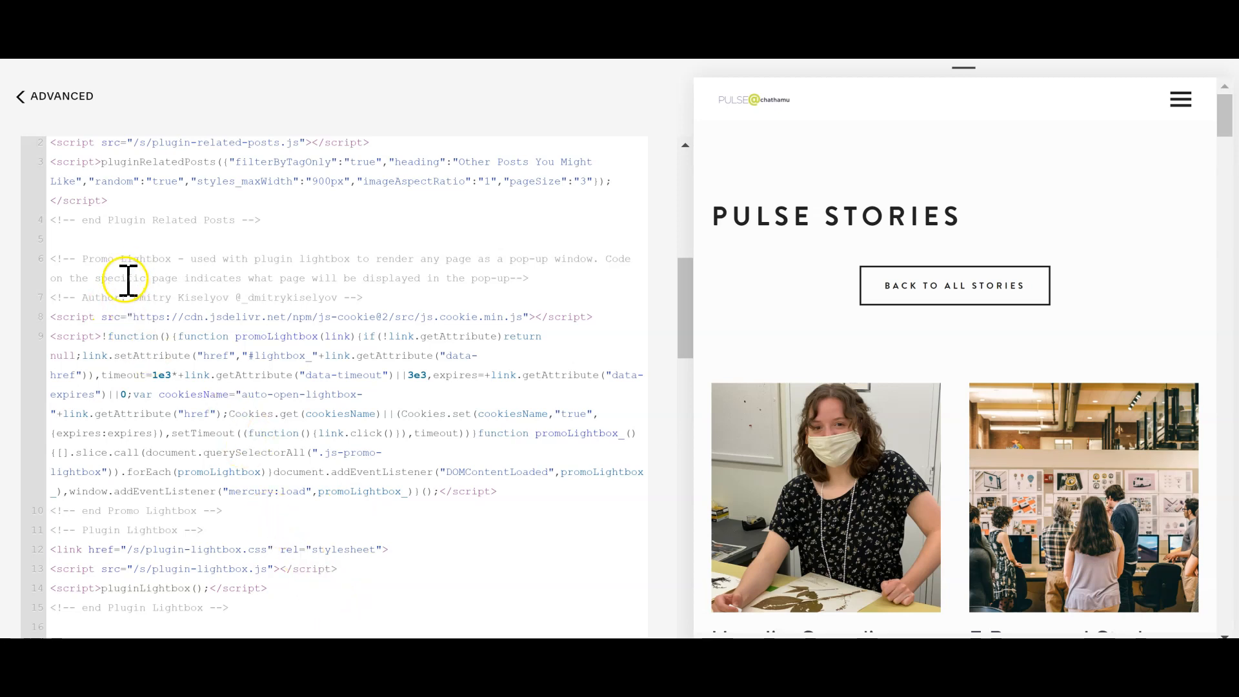
left_click(21, 97)
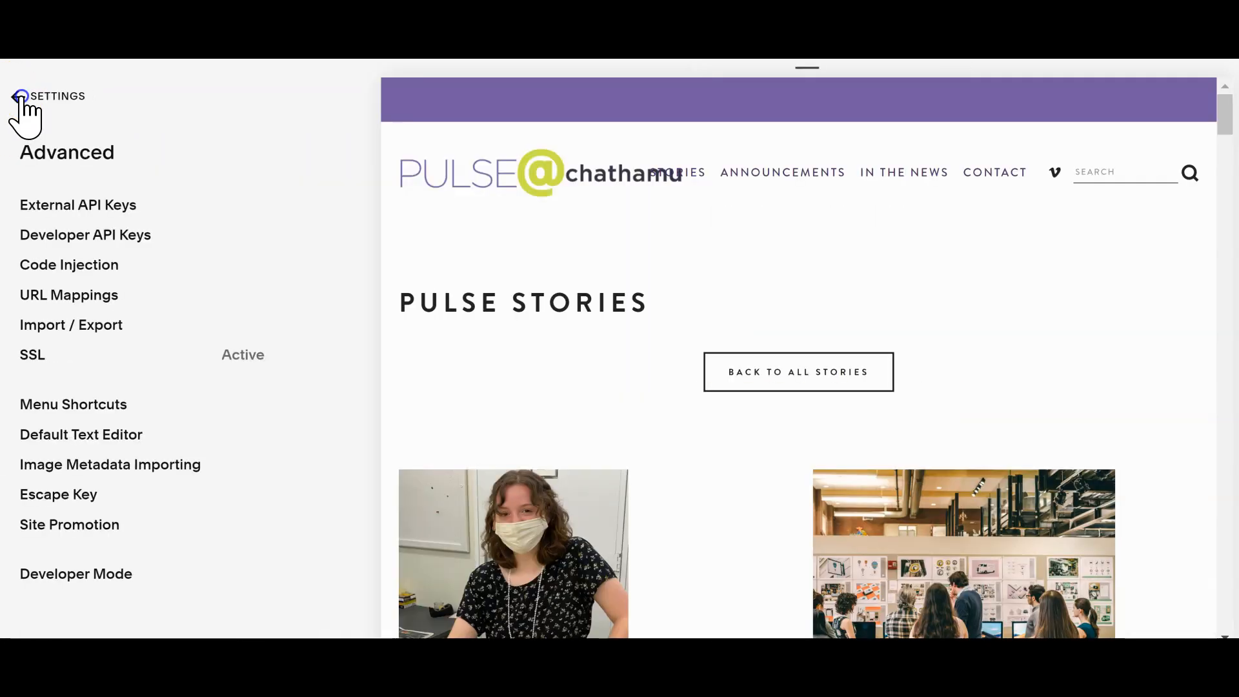
left_click(17, 96)
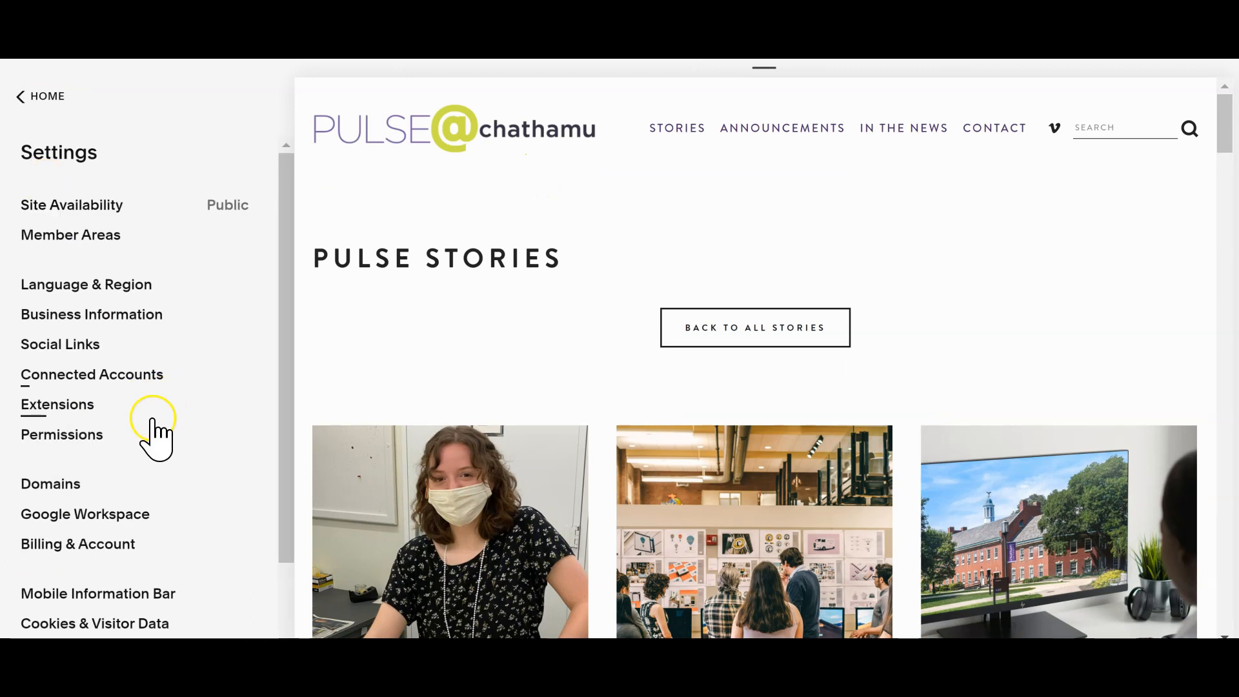
scroll(277, 572, "down", 3)
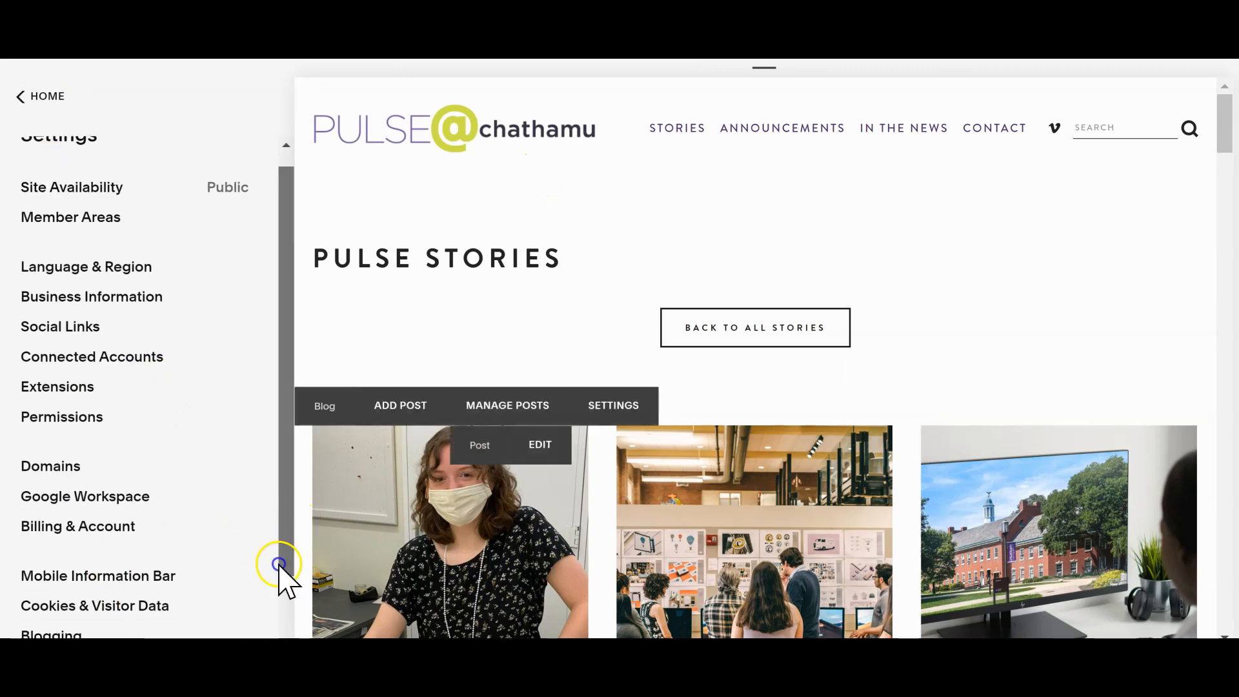
Step: Search the site by surname for the MSUS ’19 graduate's sustainable company story and open it at the Sustainability ad
left_click(1126, 132)
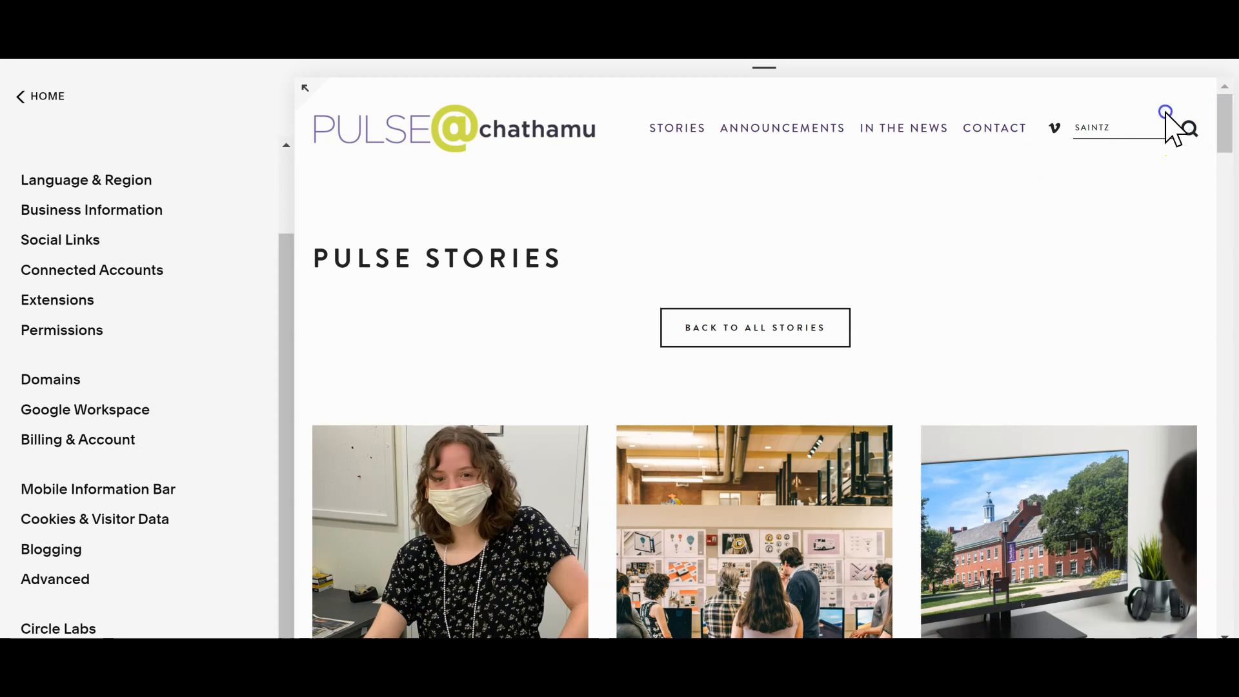
left_click(1189, 128)
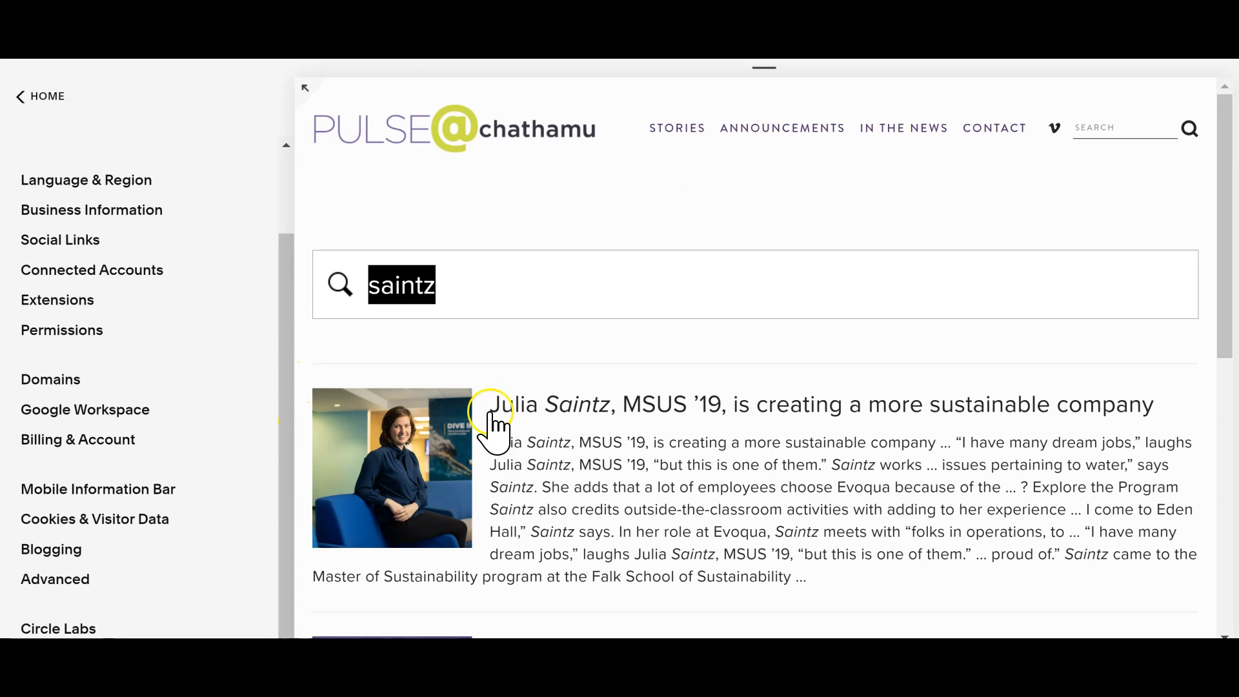
left_click(537, 401)
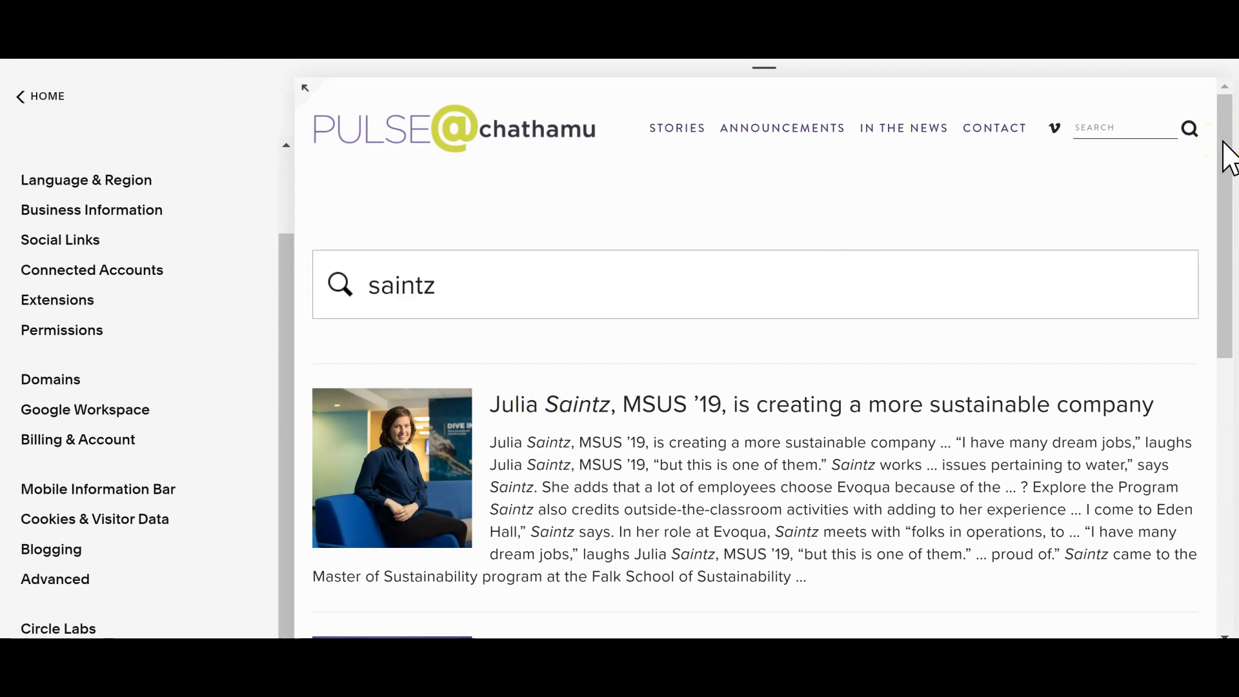
left_click(1073, 387)
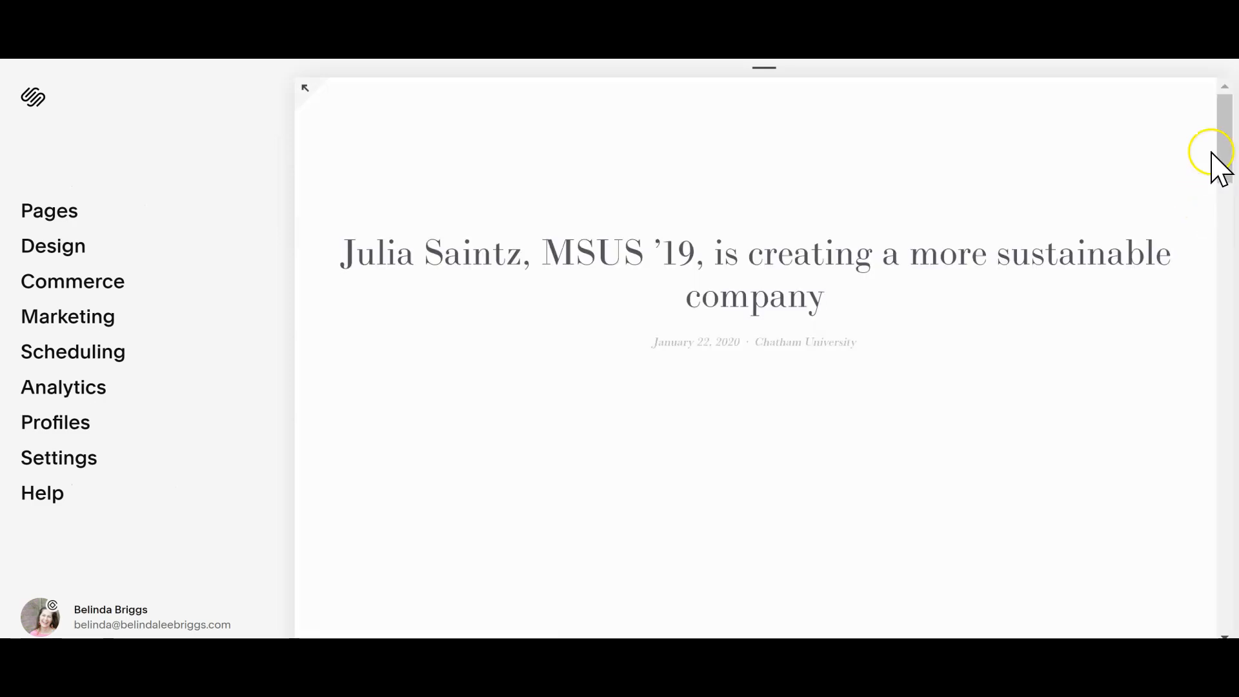
left_click_drag(1226, 148, 1226, 385)
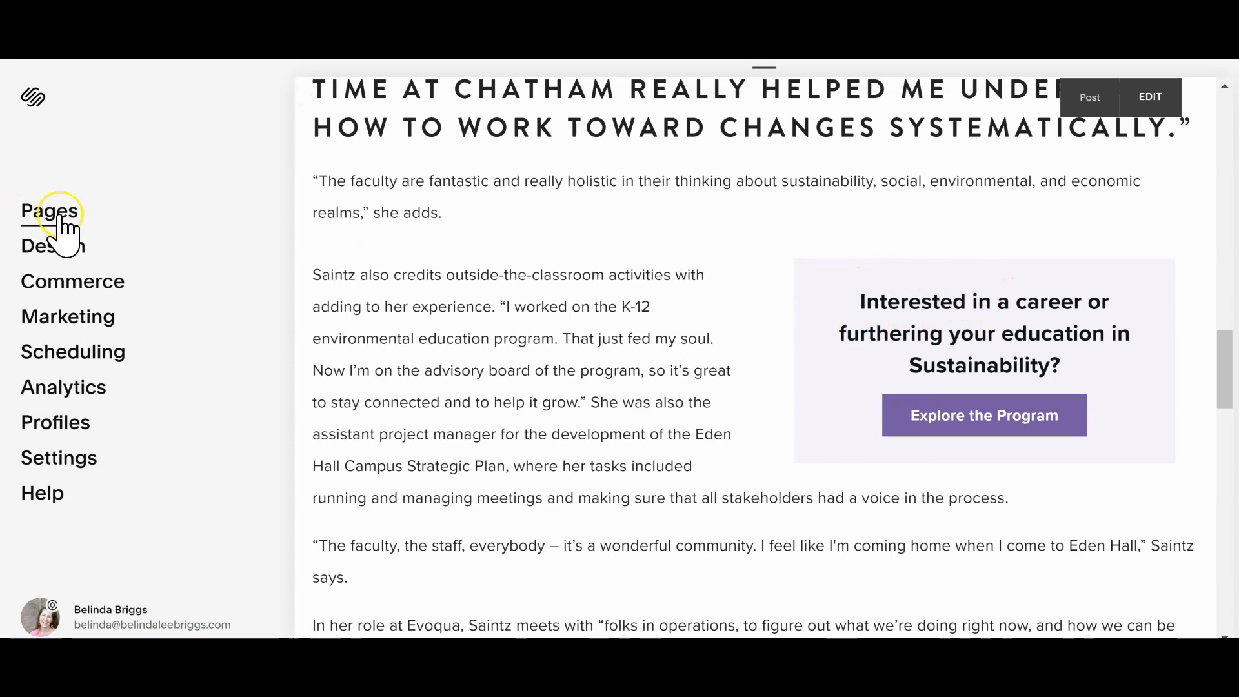
Step: Open the site's Custom CSS and remove the word "Button" from the comment above the .ad rules
left_click(56, 258)
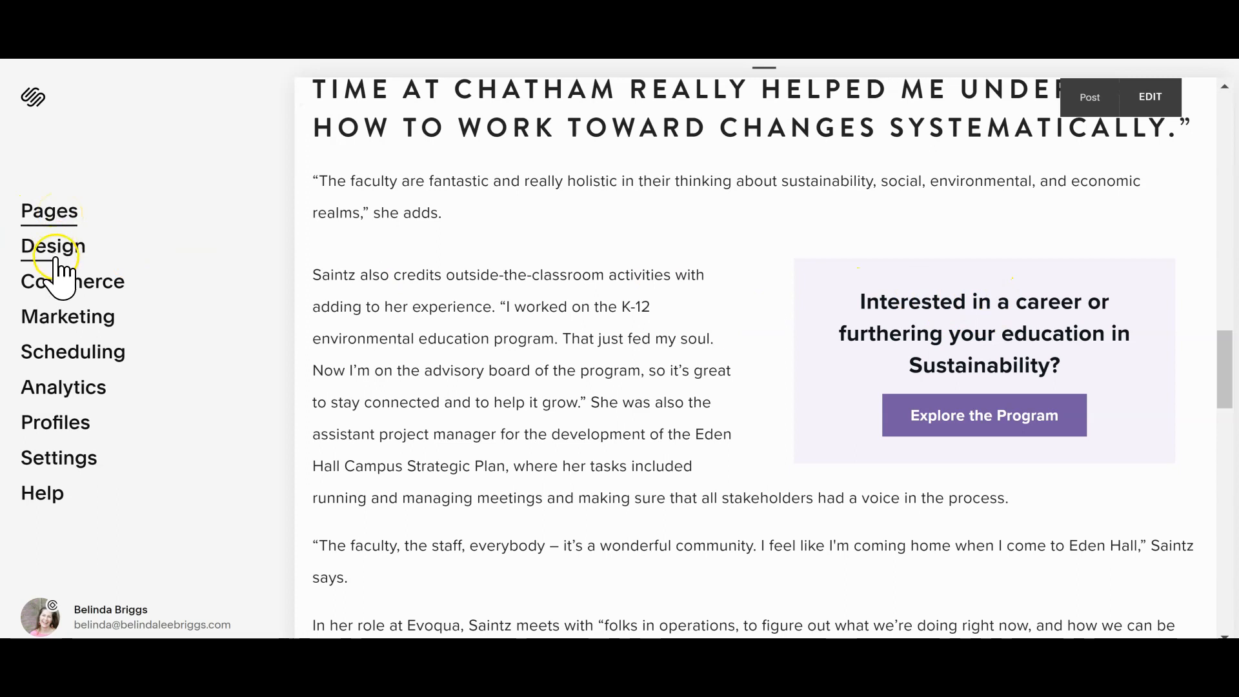
left_click(68, 479)
left_click_drag(335, 323, 340, 500)
left_click_drag(286, 258, 290, 552)
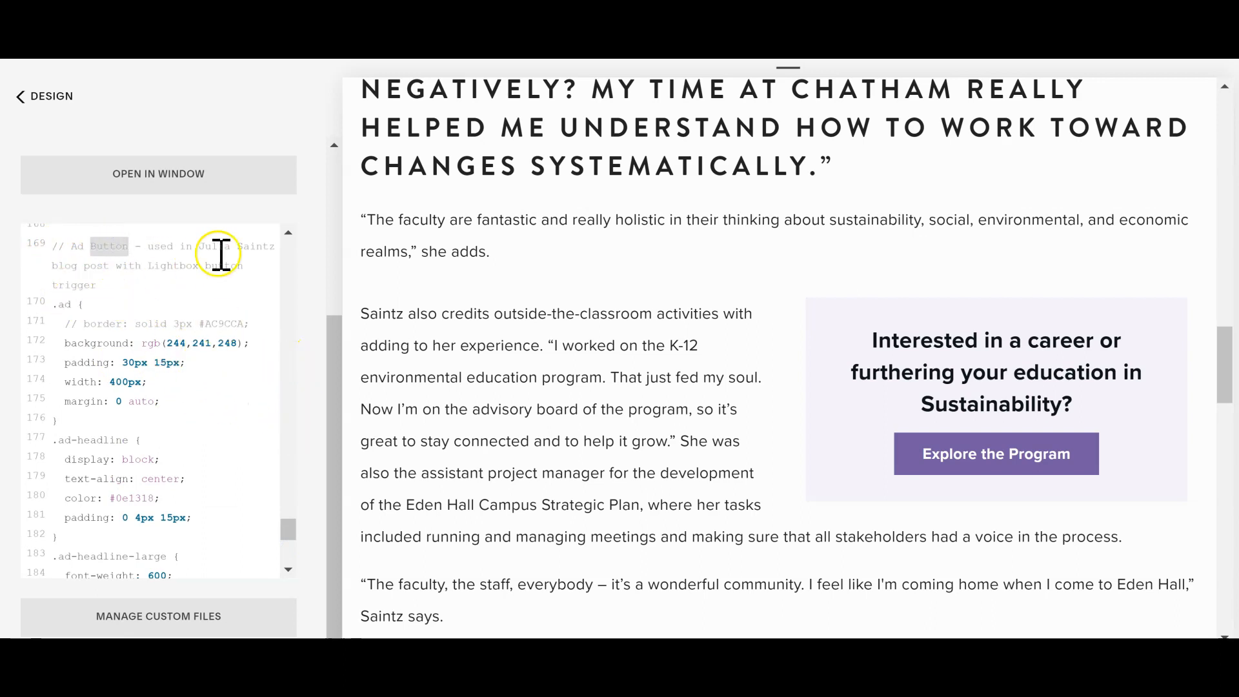
key("BackSpace")
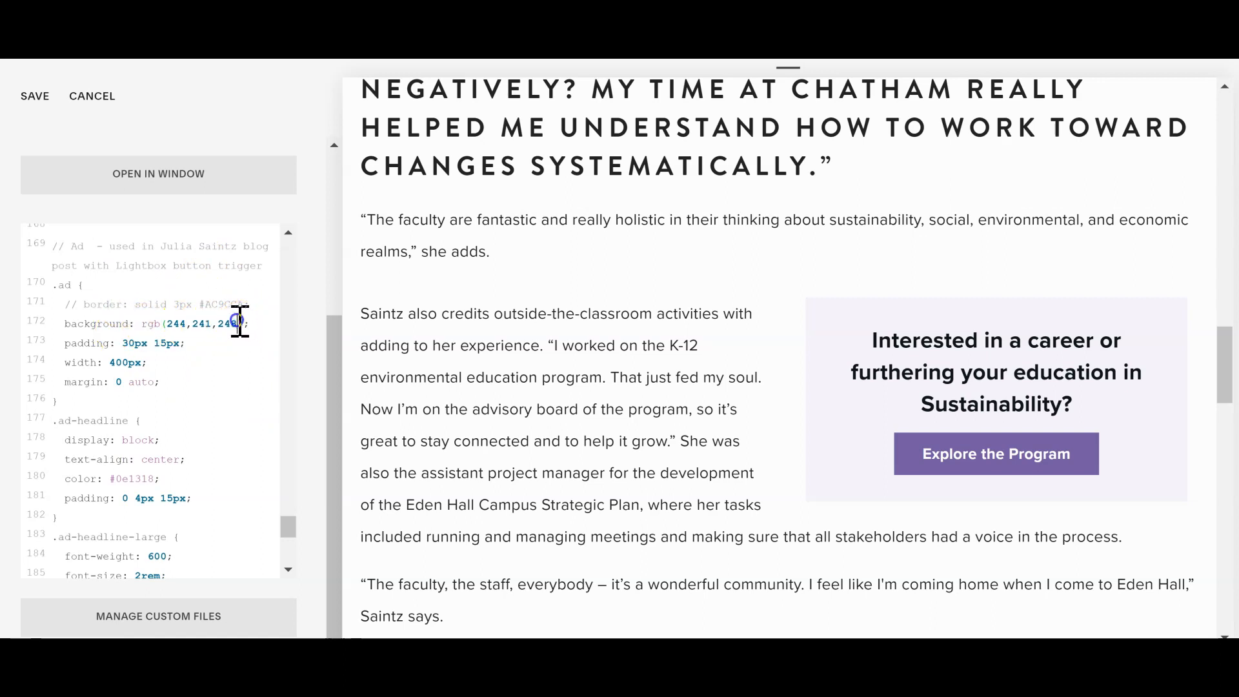
Step: Try black as the background color in the .ad rule and undo the change
left_click(148, 324)
left_click_drag(144, 324, 234, 329)
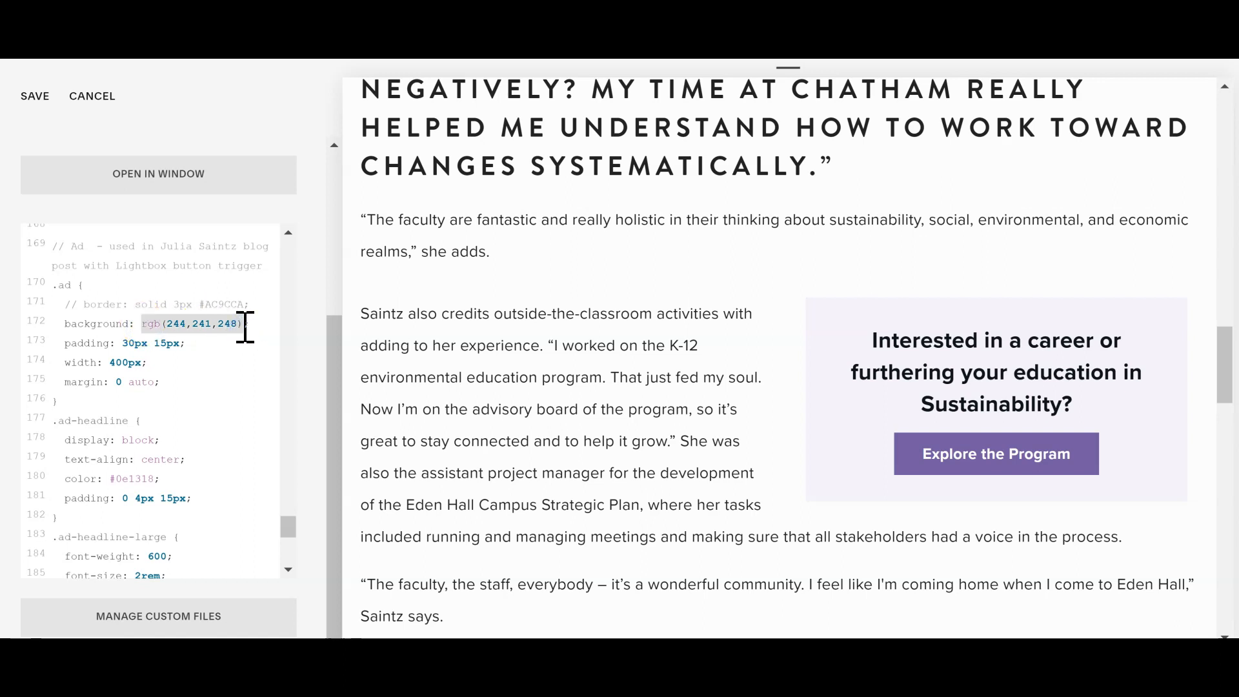
type("black;")
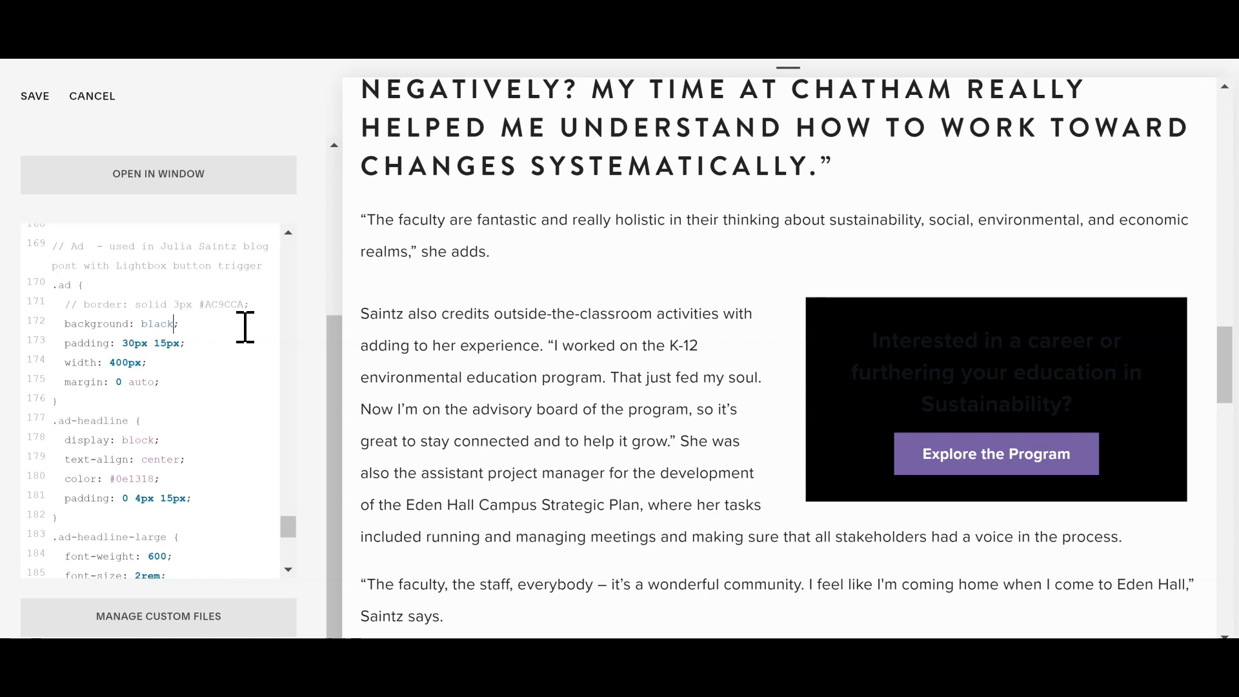
key("ctrl+z")
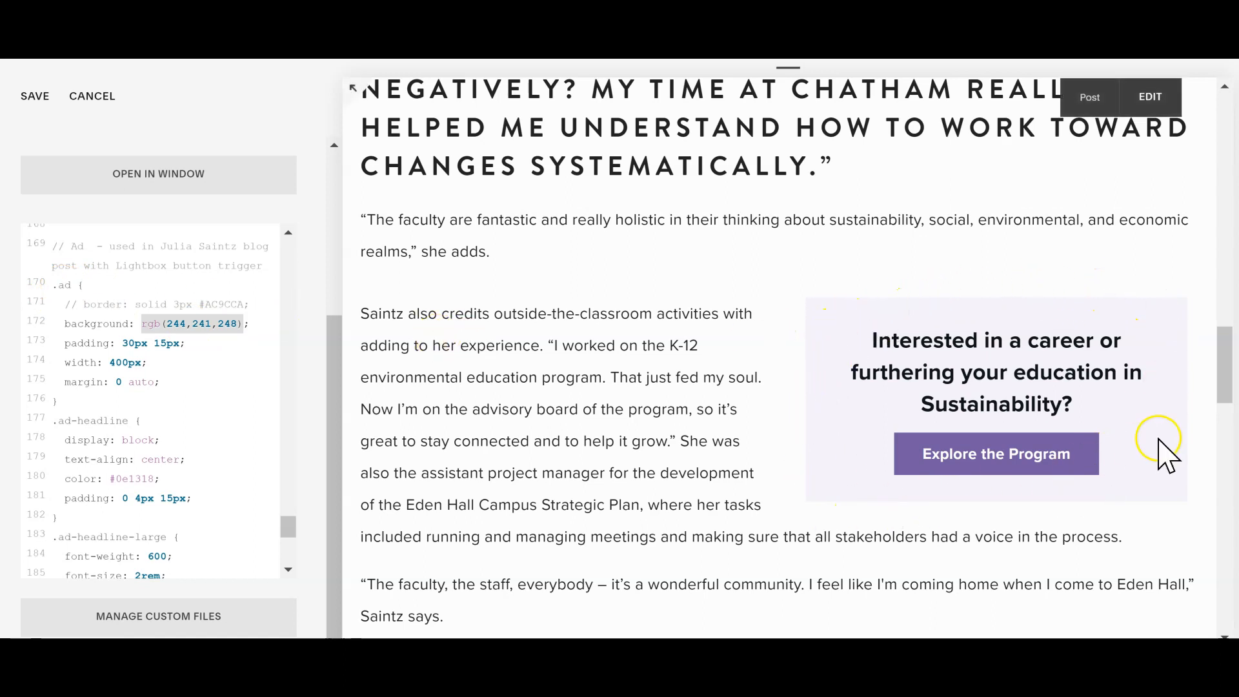
Step: Set the .ad-headline-medium font size to 1.6rem and review the .ad-form and .ad-button rules
left_click(84, 420)
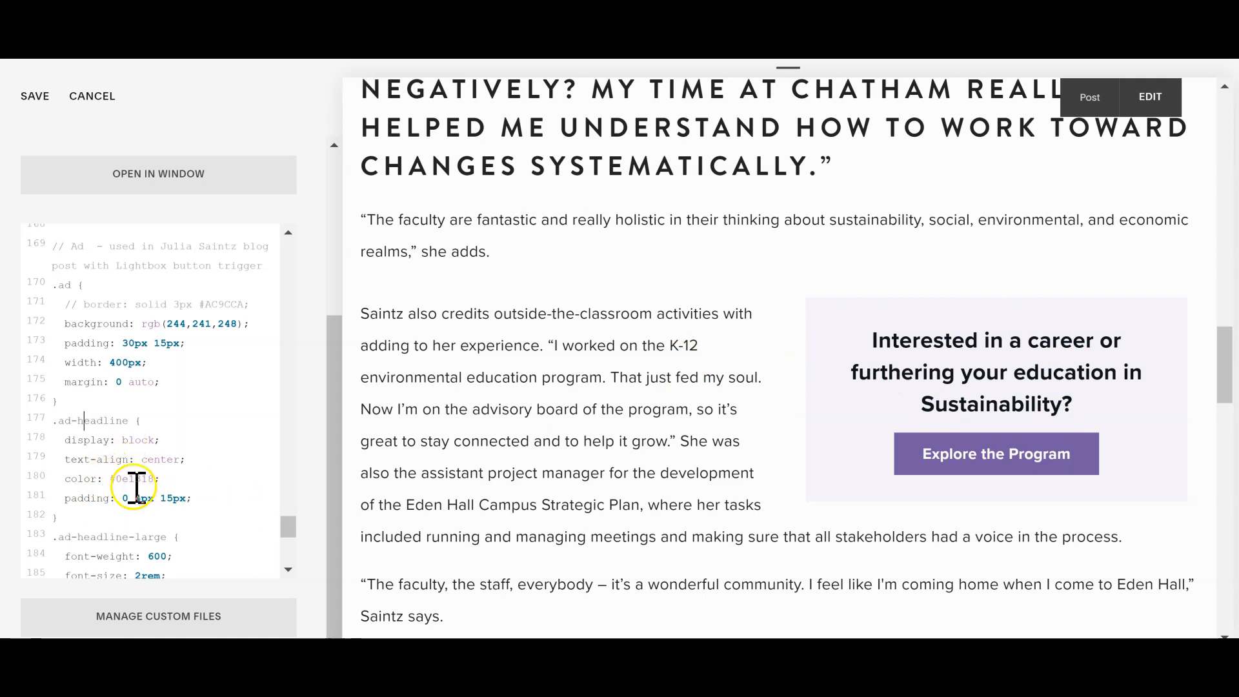
scroll(279, 543, "down", 4)
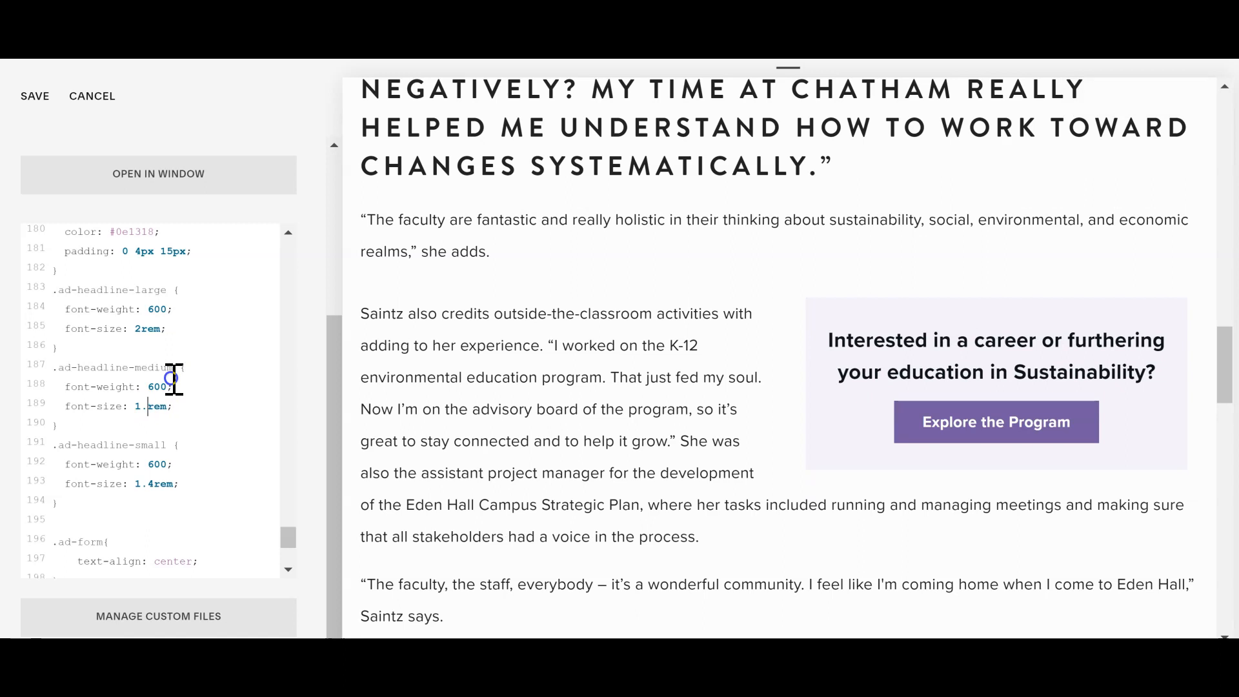
type("6")
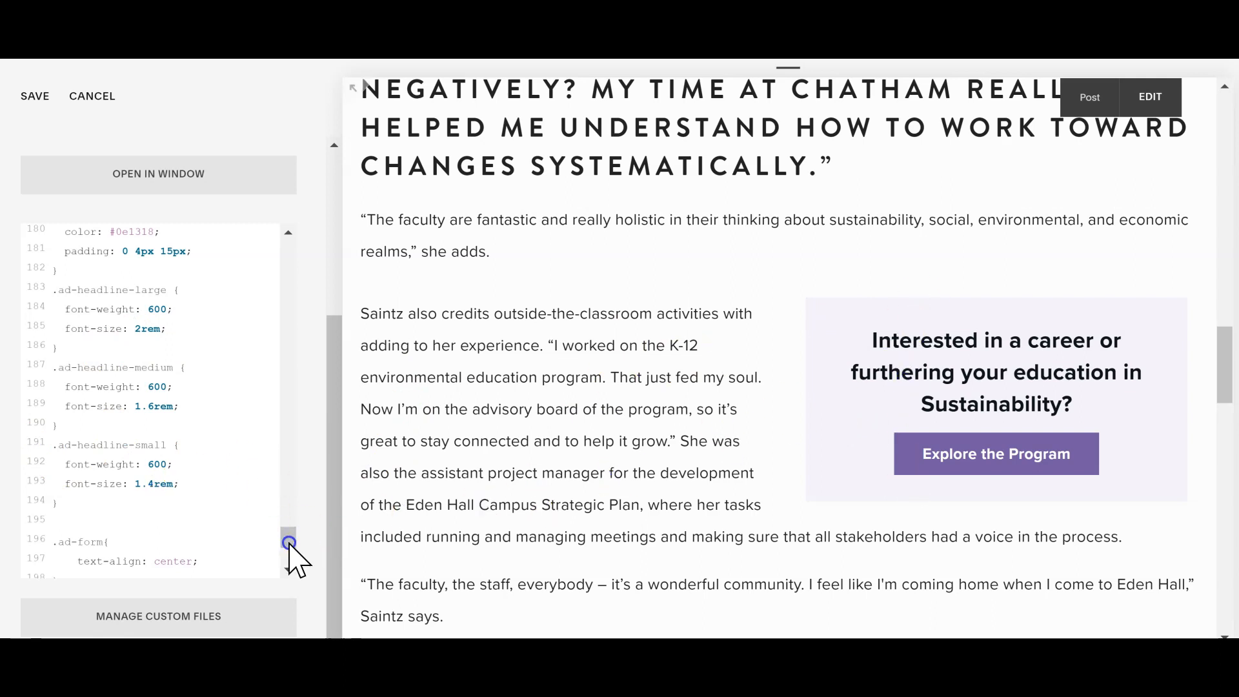
left_click_drag(292, 539, 289, 557)
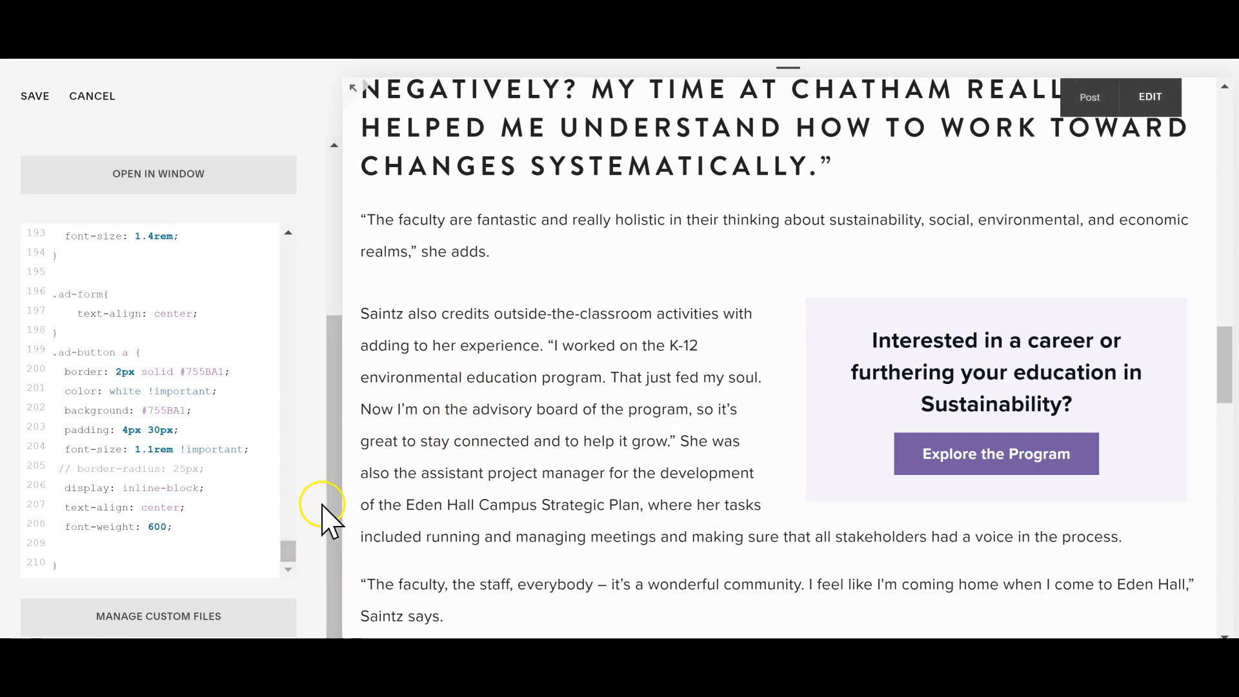
Step: Delete the duplicate "Plugin Lightbox - Custom Styles" comment from the custom CSS
mouse_move(288, 553)
left_mouse_down()
mouse_move(261, 401)
mouse_move(262, 427)
left_mouse_up()
left_click(132, 301)
left_click_drag(79, 313, 25, 296)
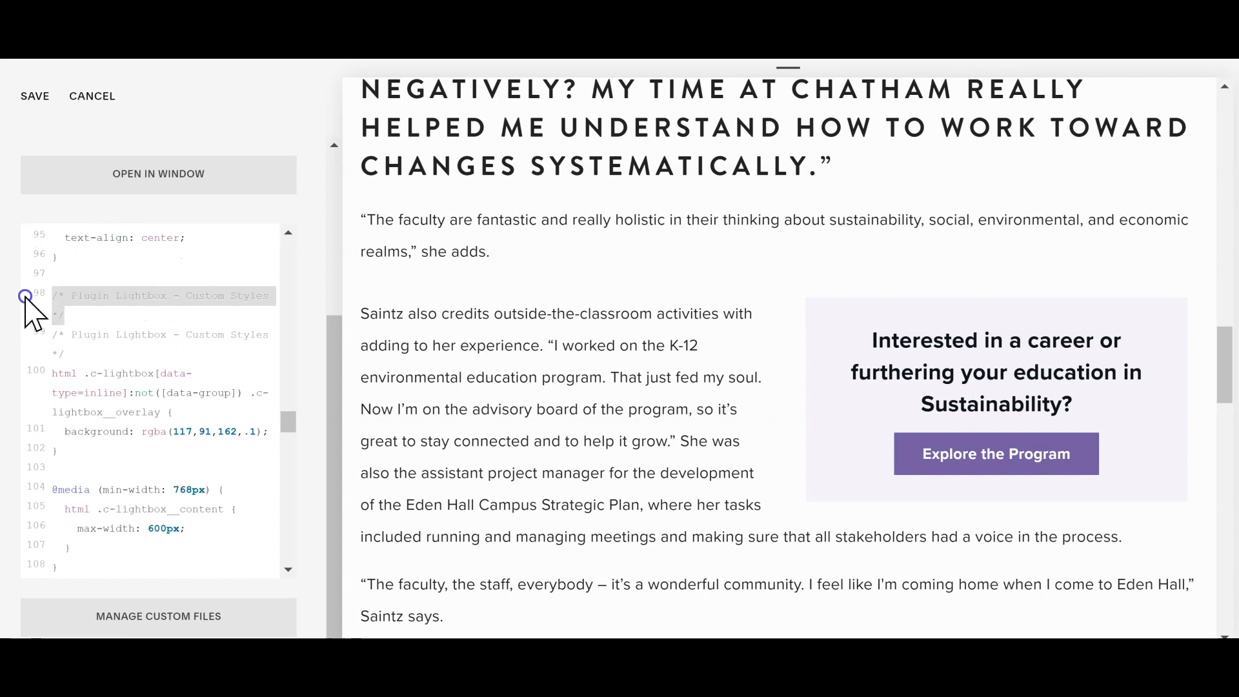
key("BackSpace")
key("BackSpace")
left_click(76, 300)
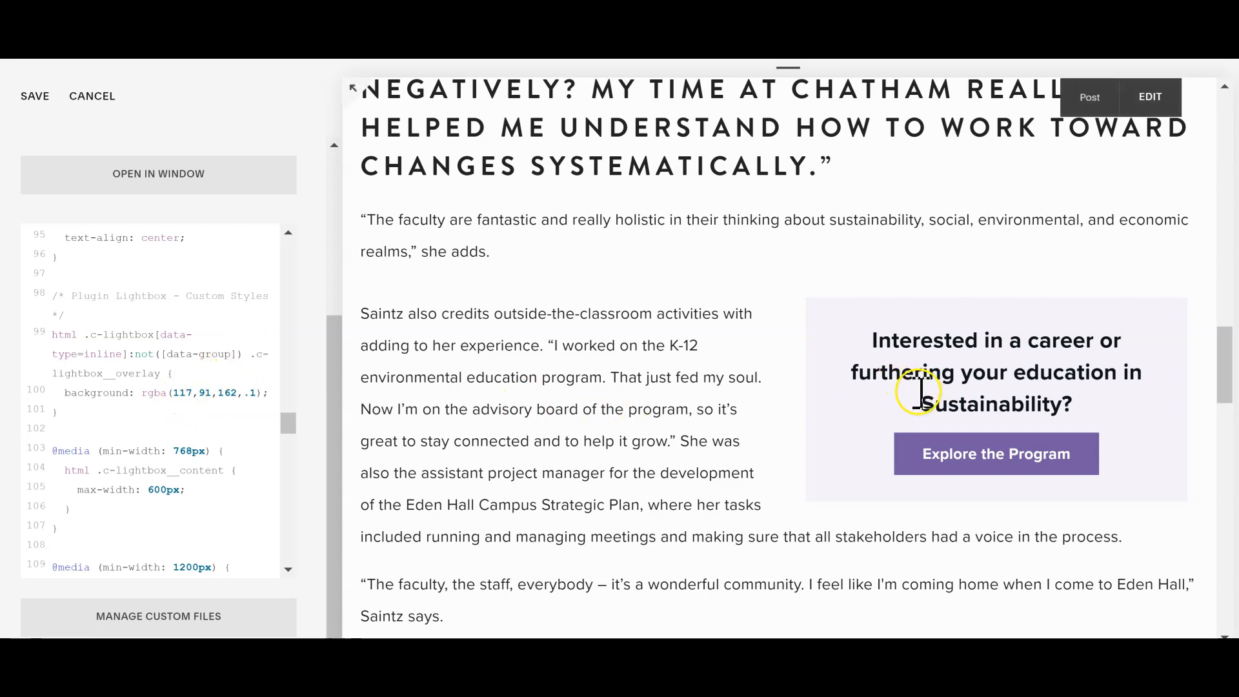
Step: Launch the ad's pop-up form in the preview and examine the lightbox overlay background and content max-width rules
left_click(968, 450)
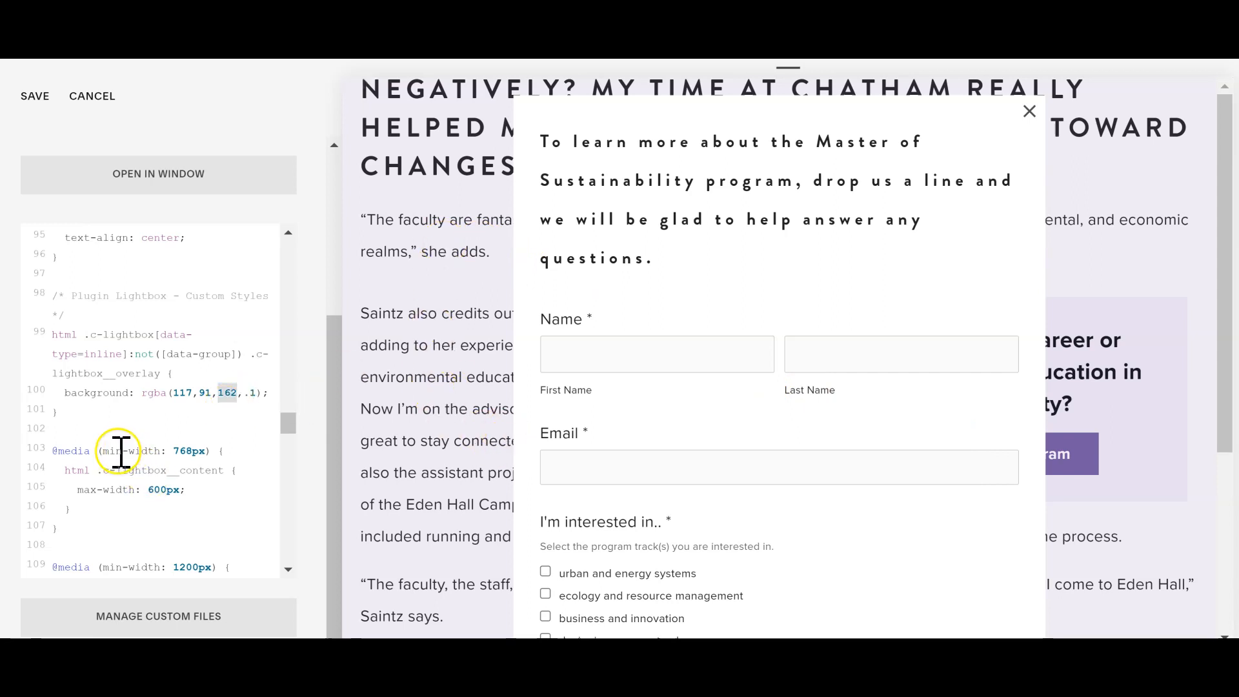
left_click(199, 451)
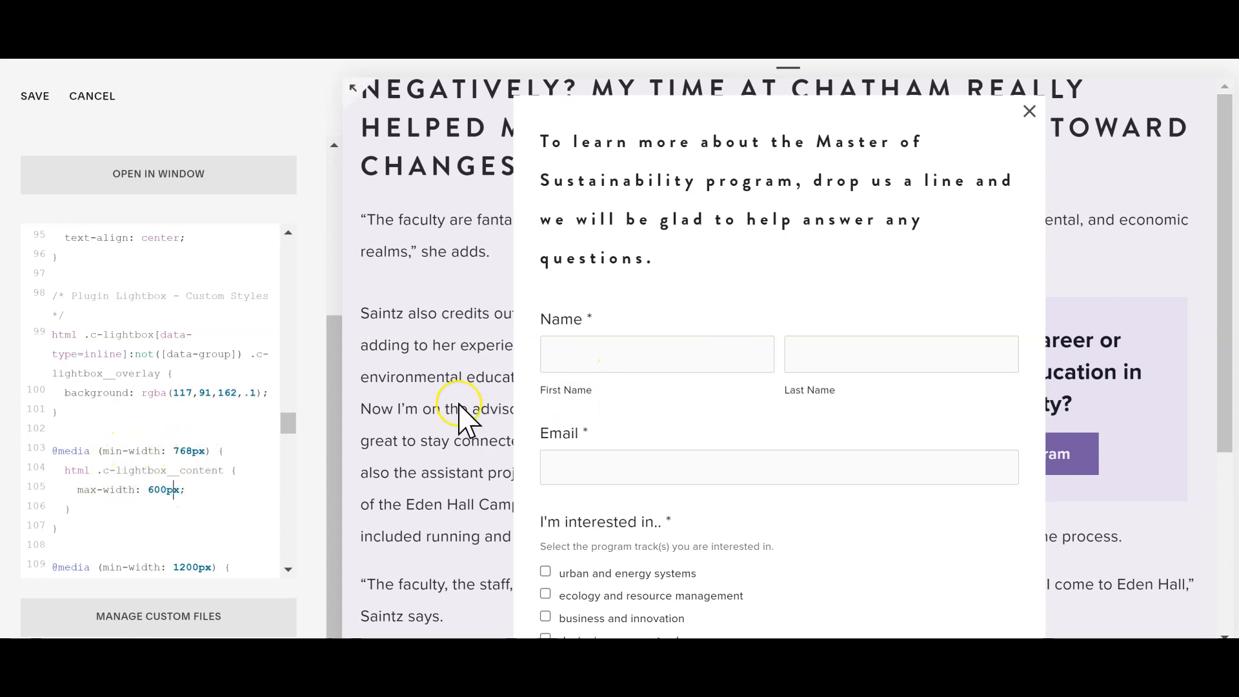
left_click(290, 424)
left_click_drag(289, 425, 289, 435)
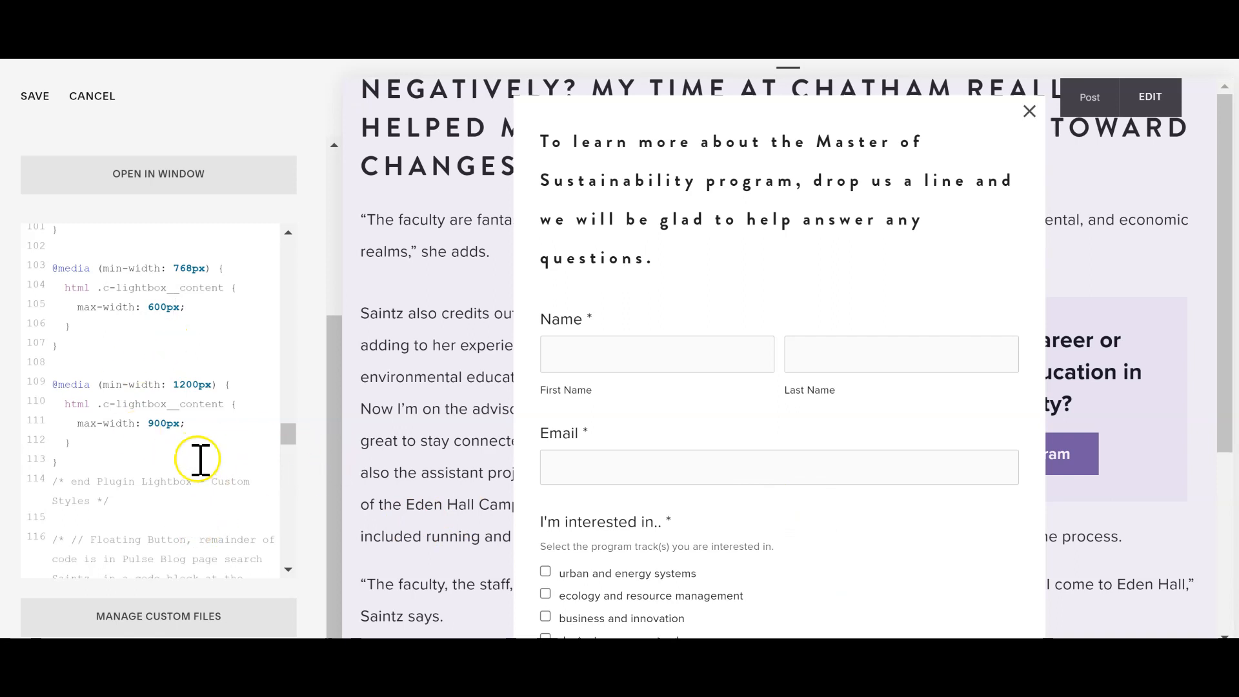
Step: Try a 700px max-width for the lightbox content in the 768px media query and restore it to 600px
left_click(172, 307)
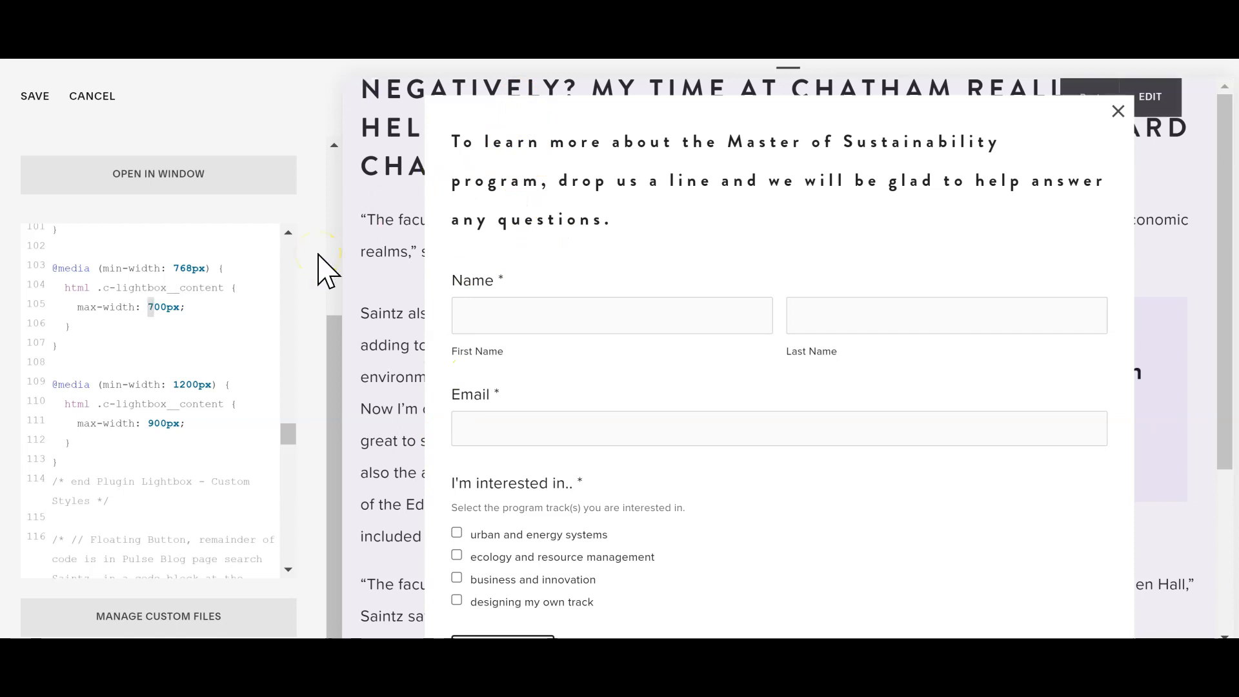
left_click(244, 349)
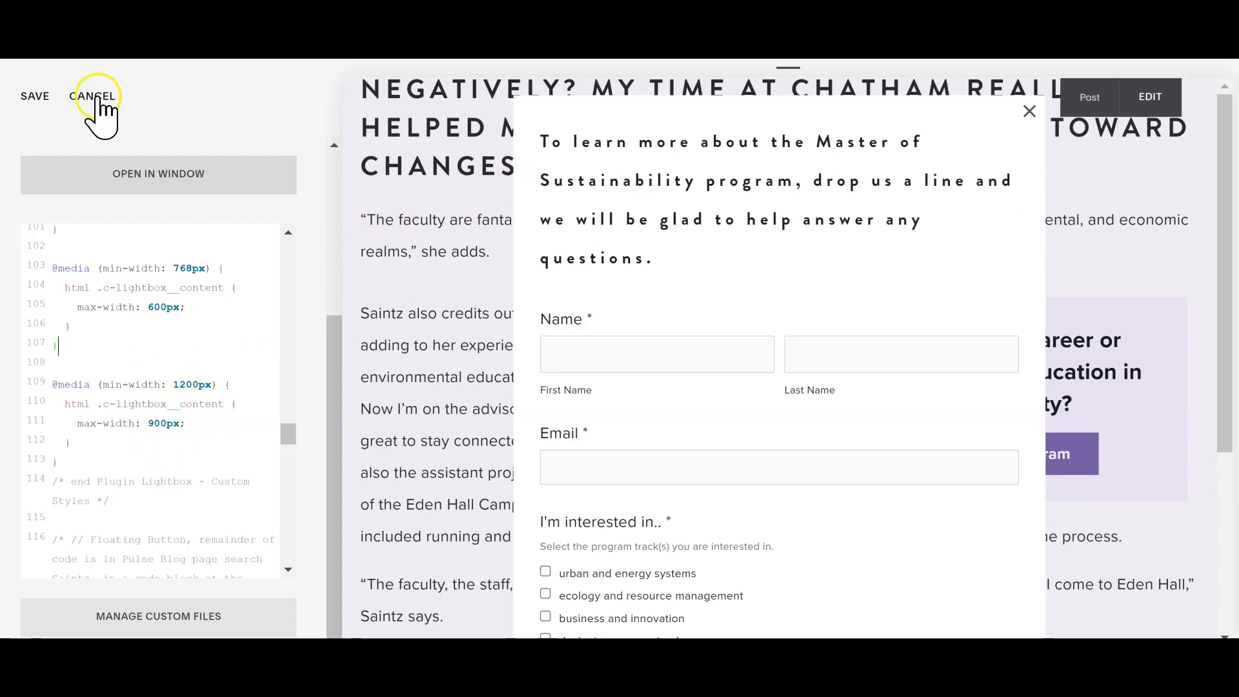
Step: Save the custom CSS and check the pop-up form in the full-width preview before returning to the Design settings
left_click(29, 94)
left_click(40, 97)
key("Escape")
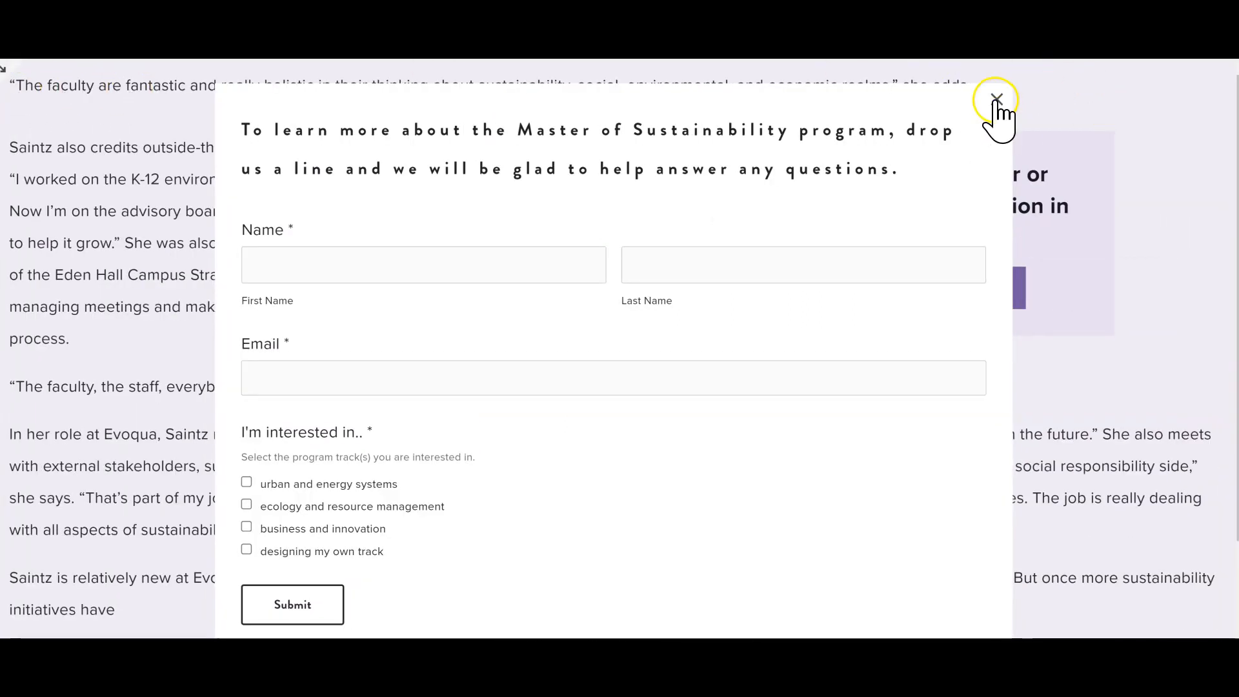
left_click(13, 71)
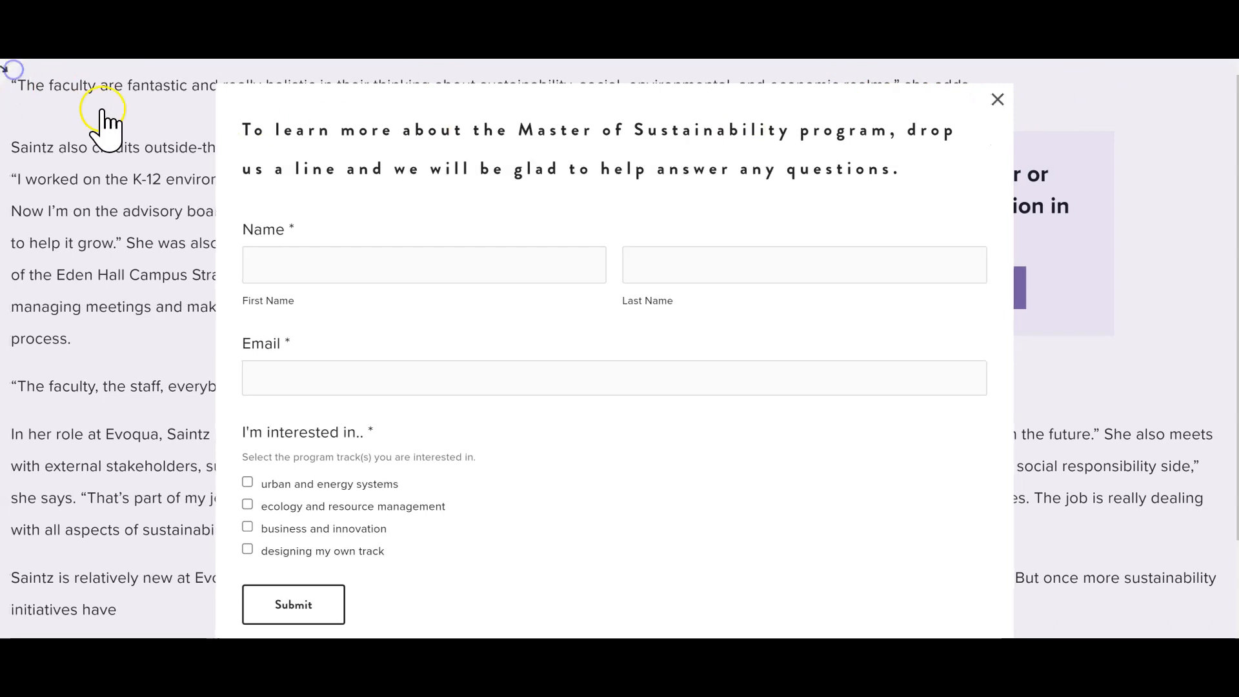
key("alt+Tab")
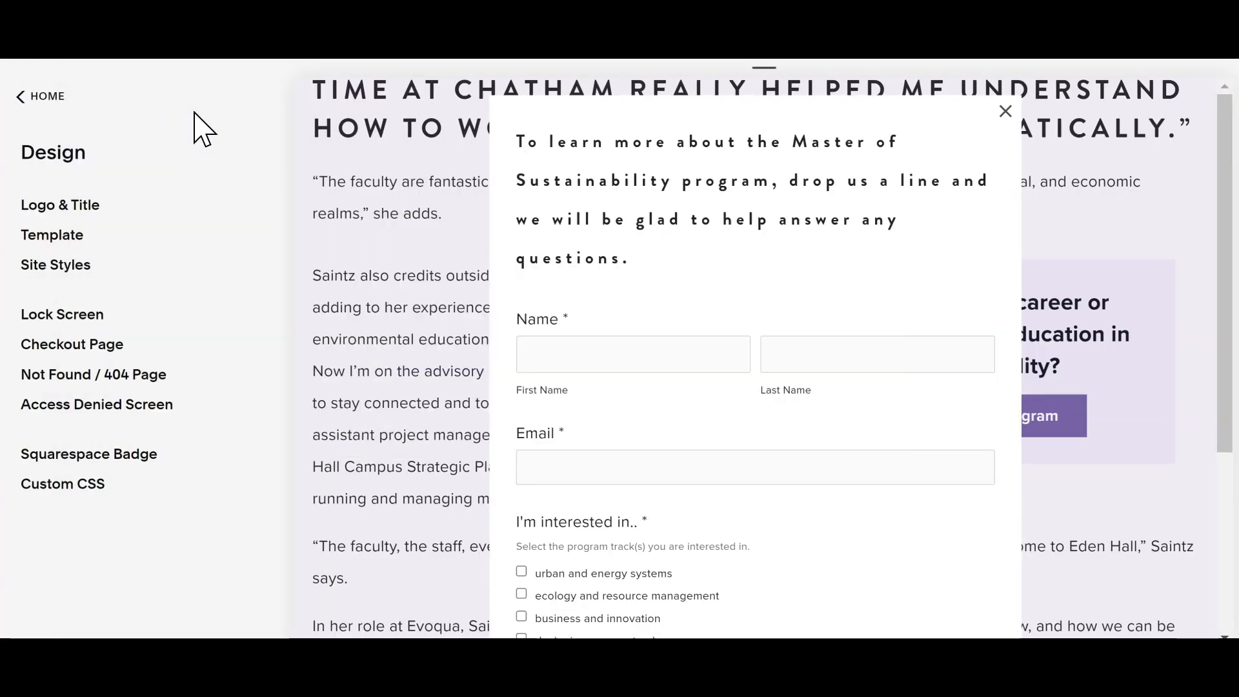